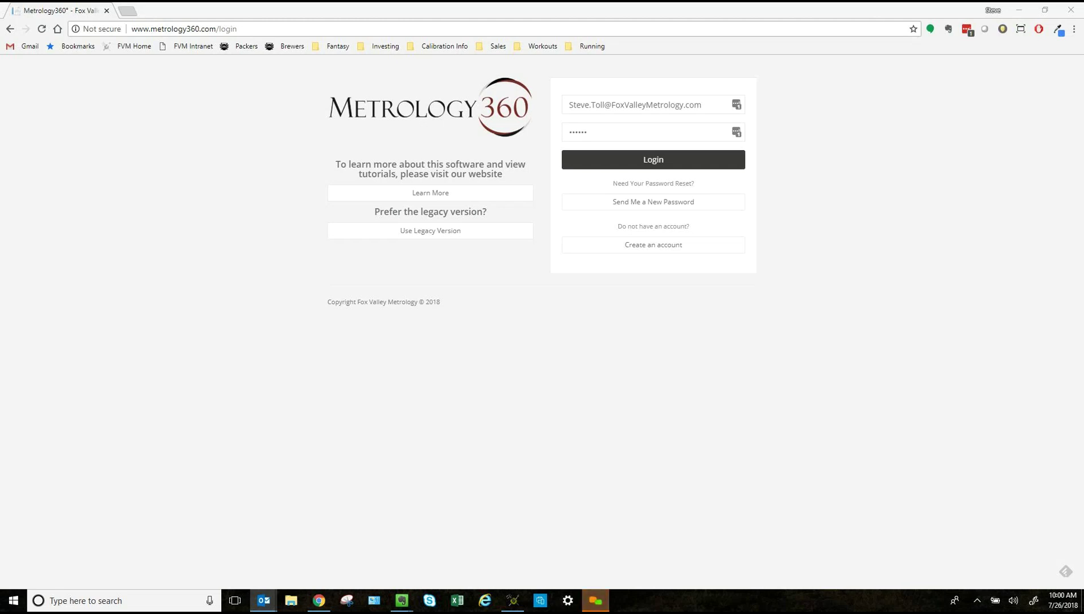
Log in with the prefilled account credentials and open the list of active calibrations
left_click(194, 154)
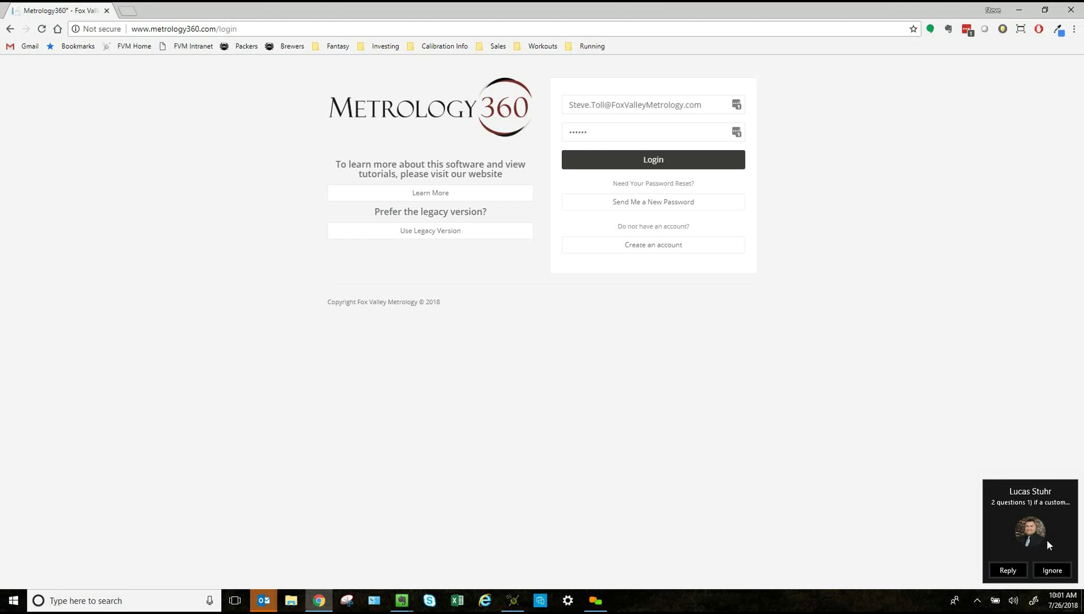
left_click(1052, 571)
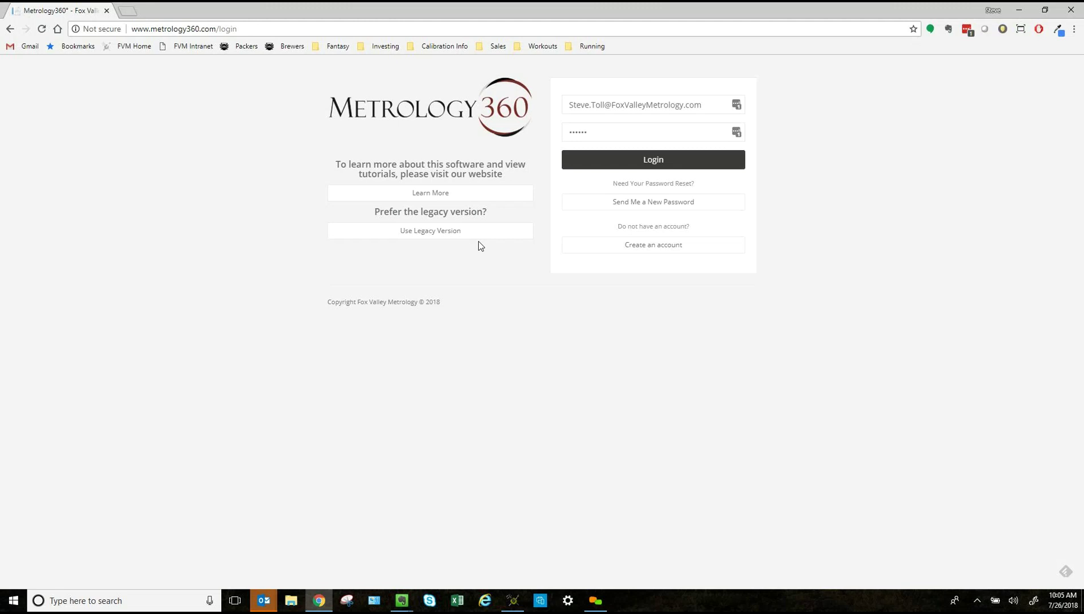
left_click(612, 163)
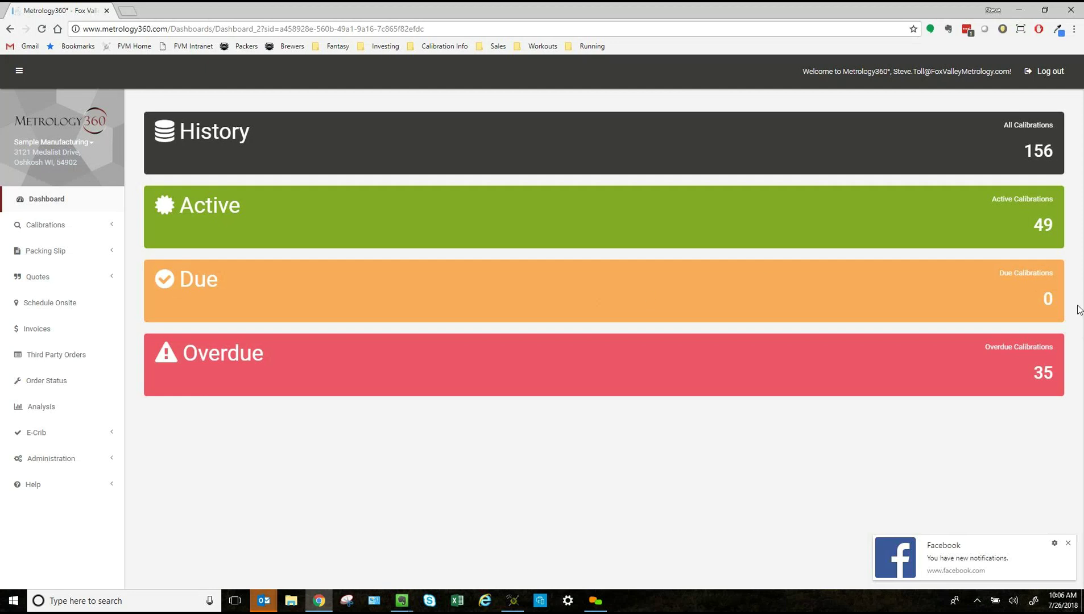
left_click(1068, 544)
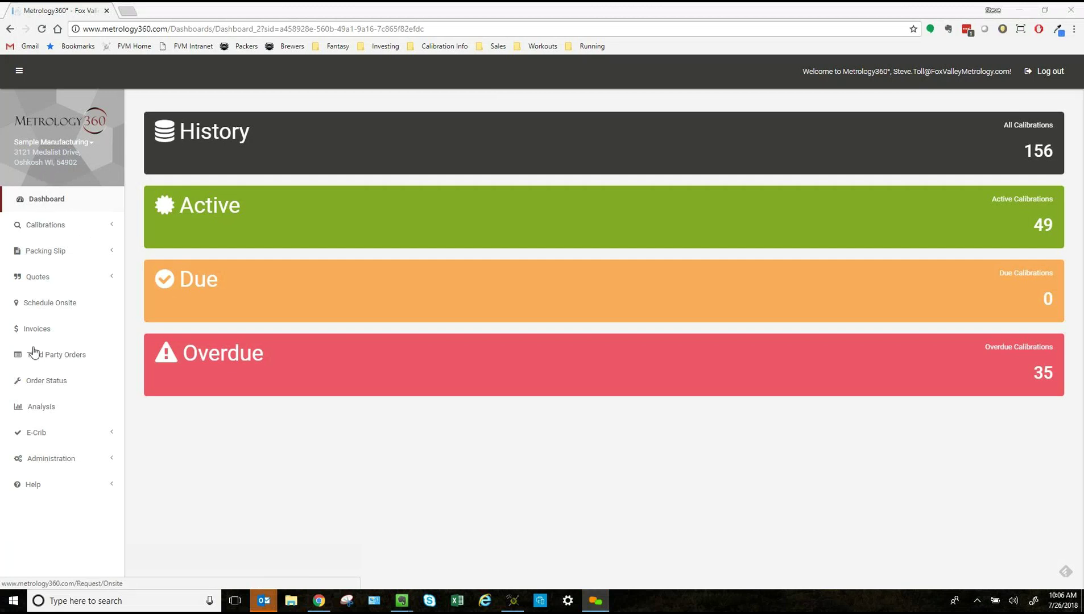
left_click(64, 232)
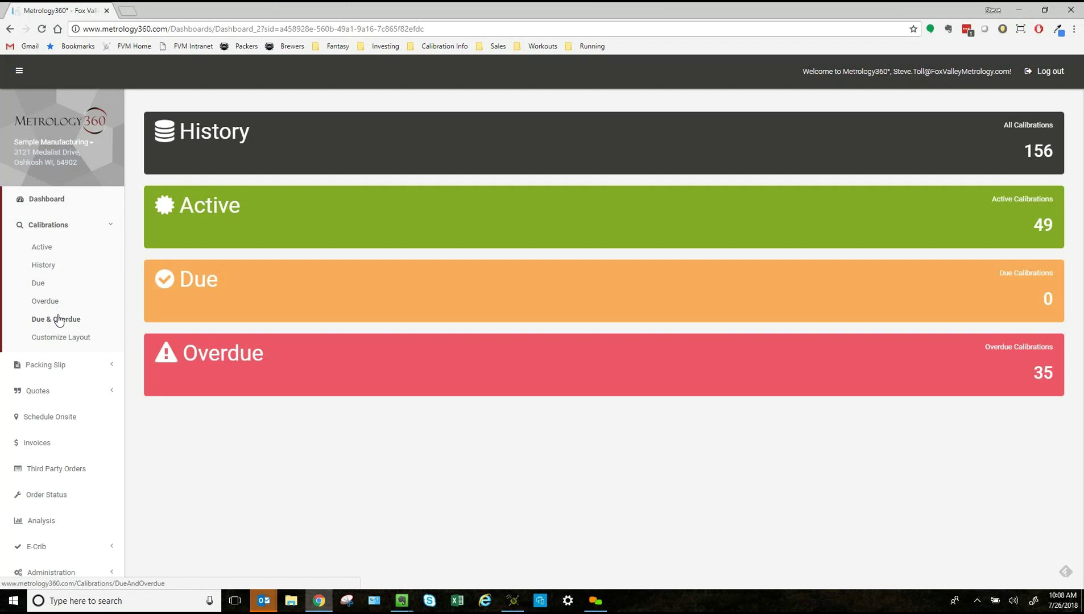
left_click(46, 251)
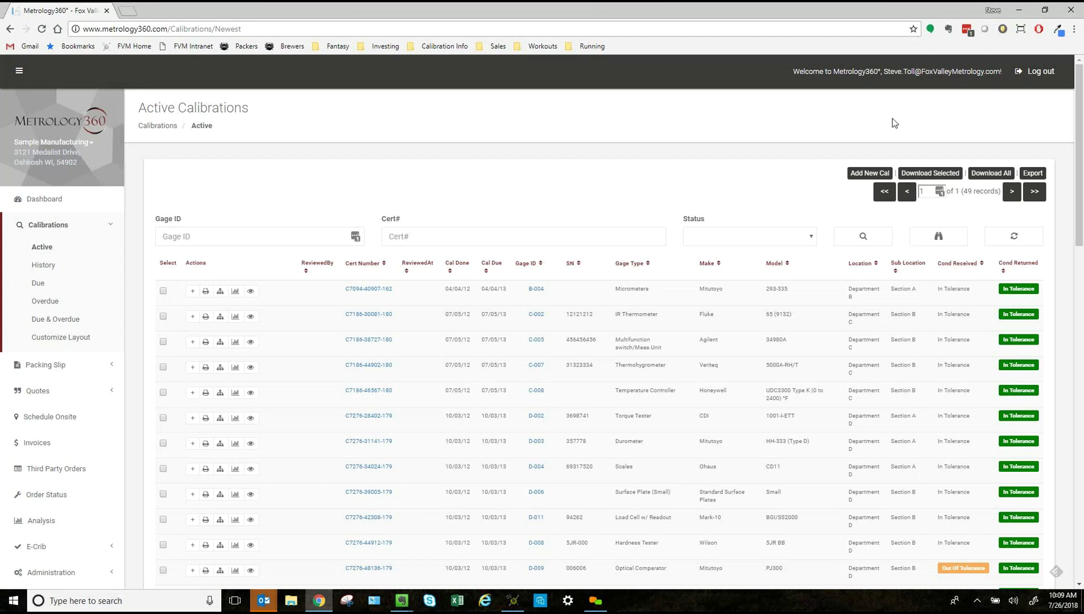
Preview the active calibrations page at the 375 × 667 iPhone 6 window size, then restore the browser to full screen
left_click(1022, 30)
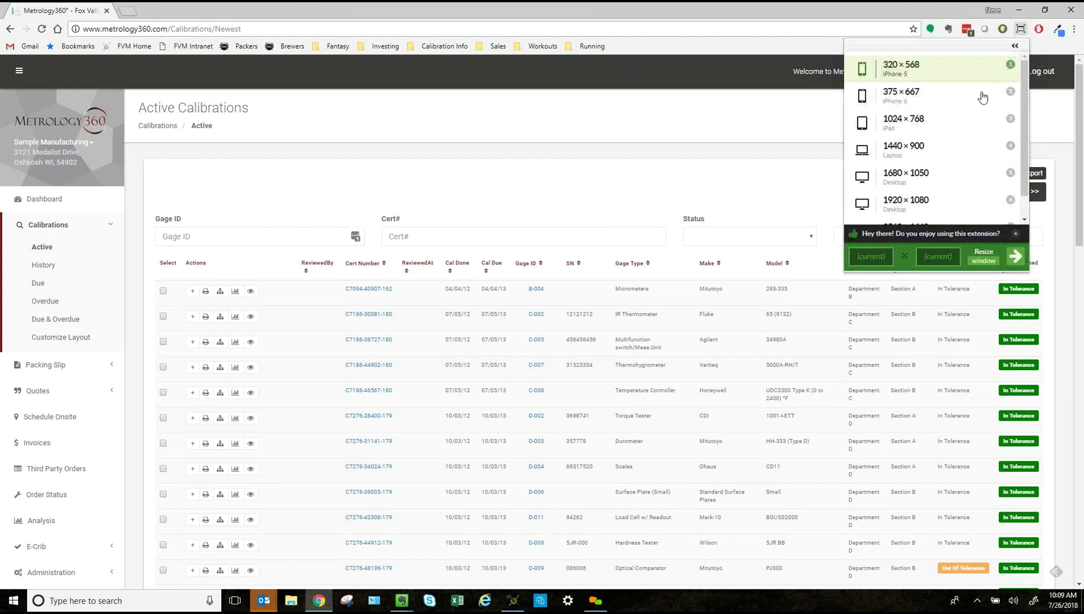
left_click(950, 107)
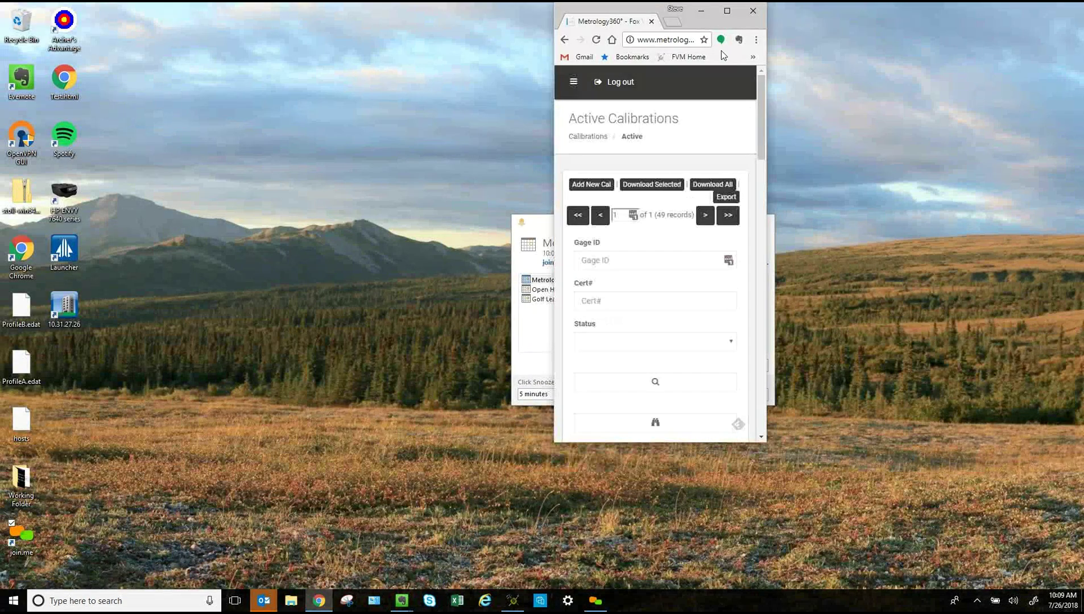
left_click_drag(704, 26, 535, 86)
left_click_drag(592, 157, 580, 121)
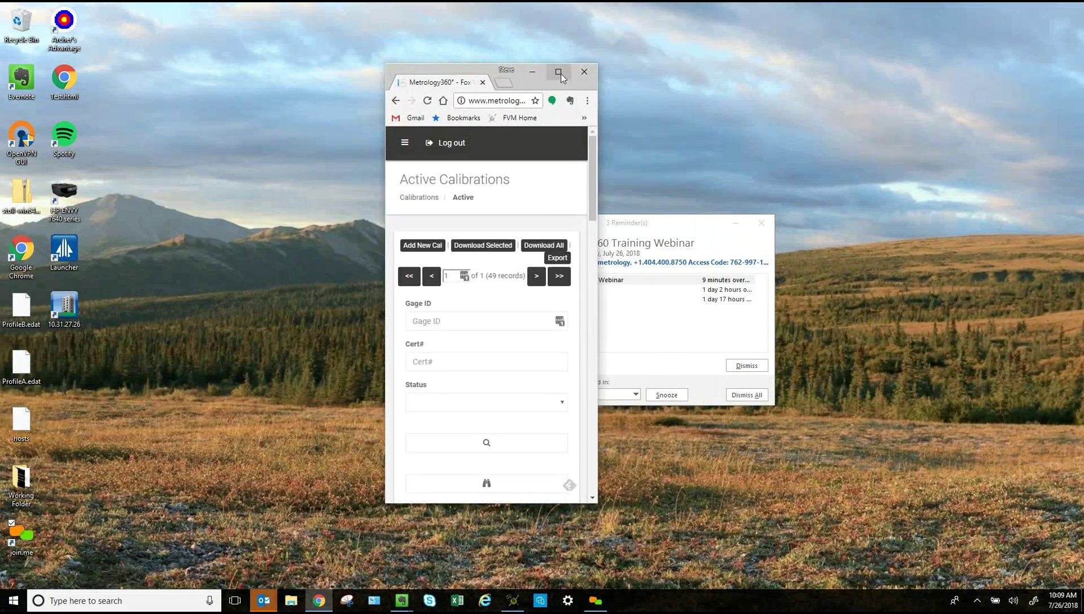
left_click(559, 73)
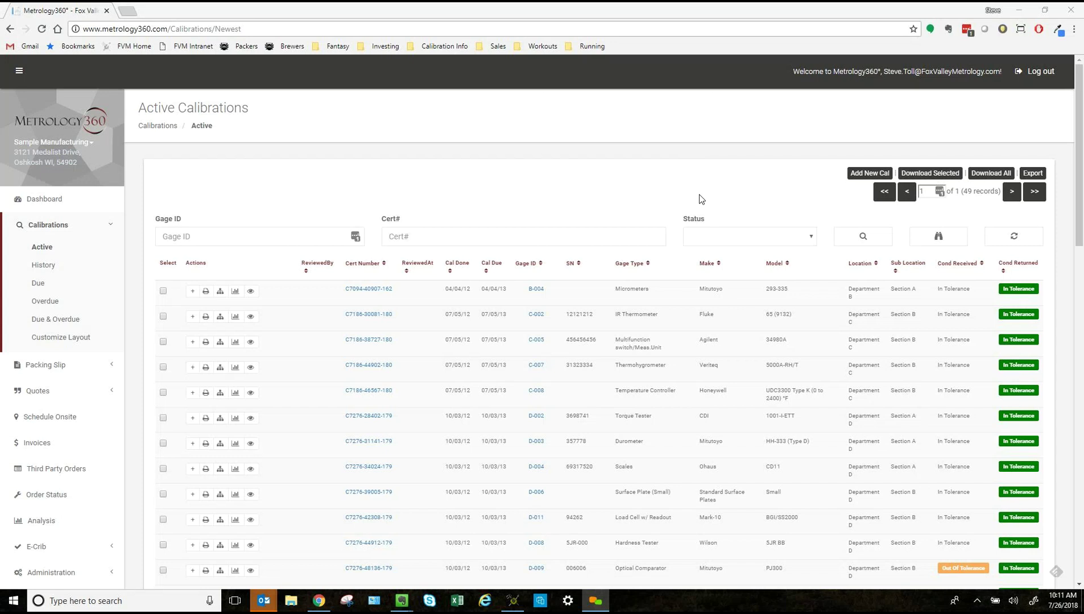
Examine the active calibrations list, including the condition received and condition returned of each gage
scroll(701, 198, "down", 2)
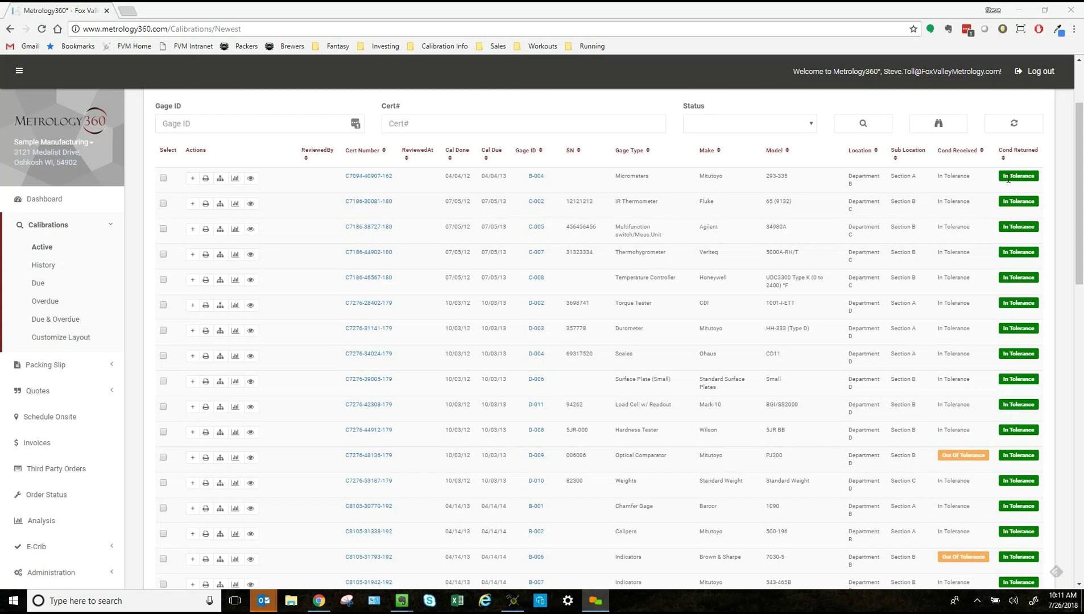
scroll(1005, 206, "down", 3)
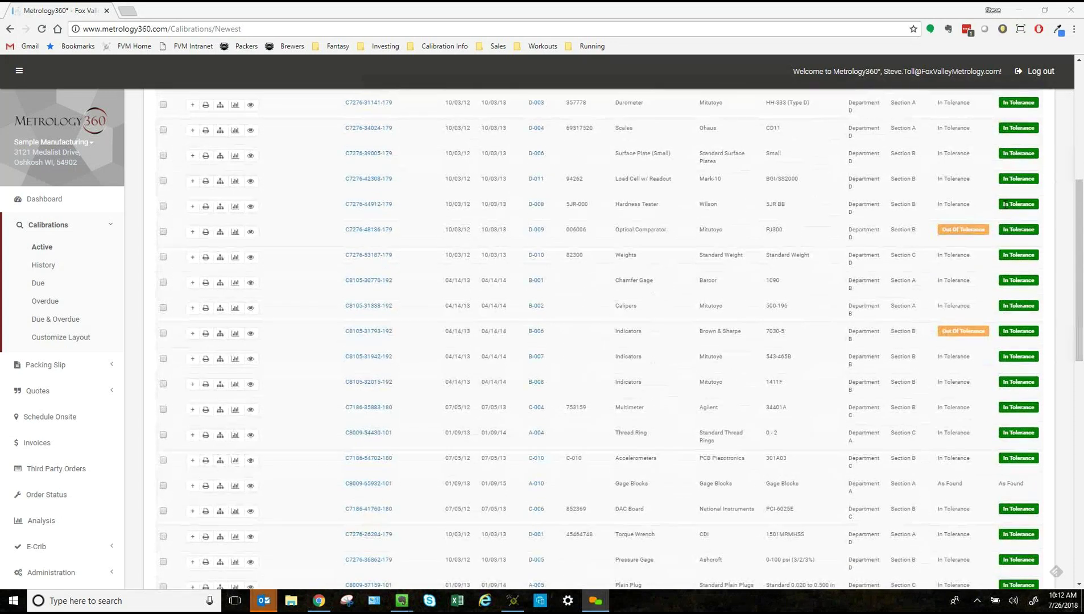
scroll(1009, 239, "up", 5)
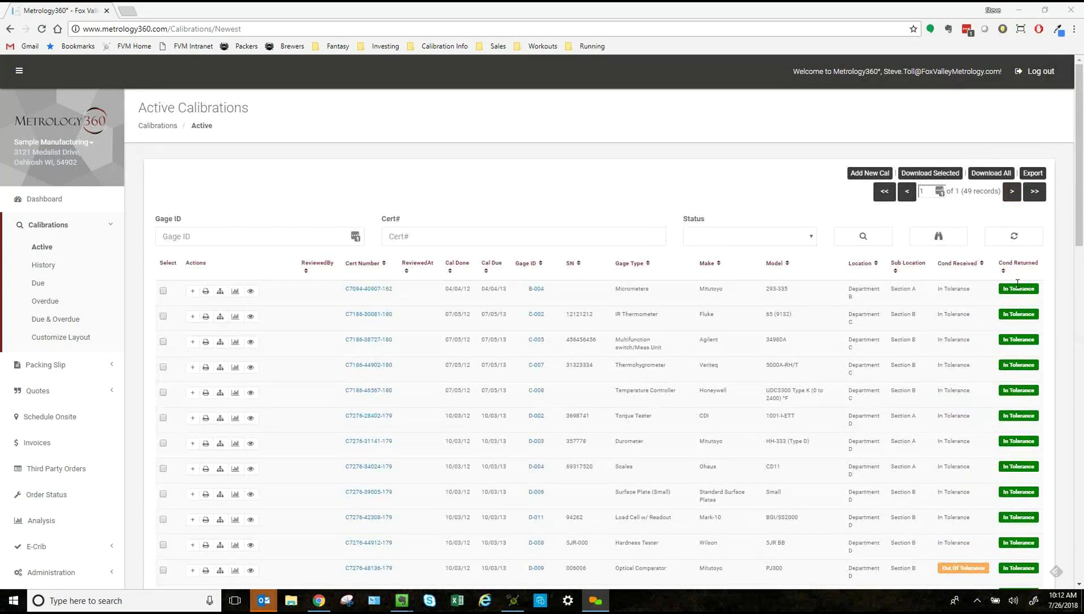
scroll(1020, 293, "down", 1)
scroll(1019, 292, "down", 7)
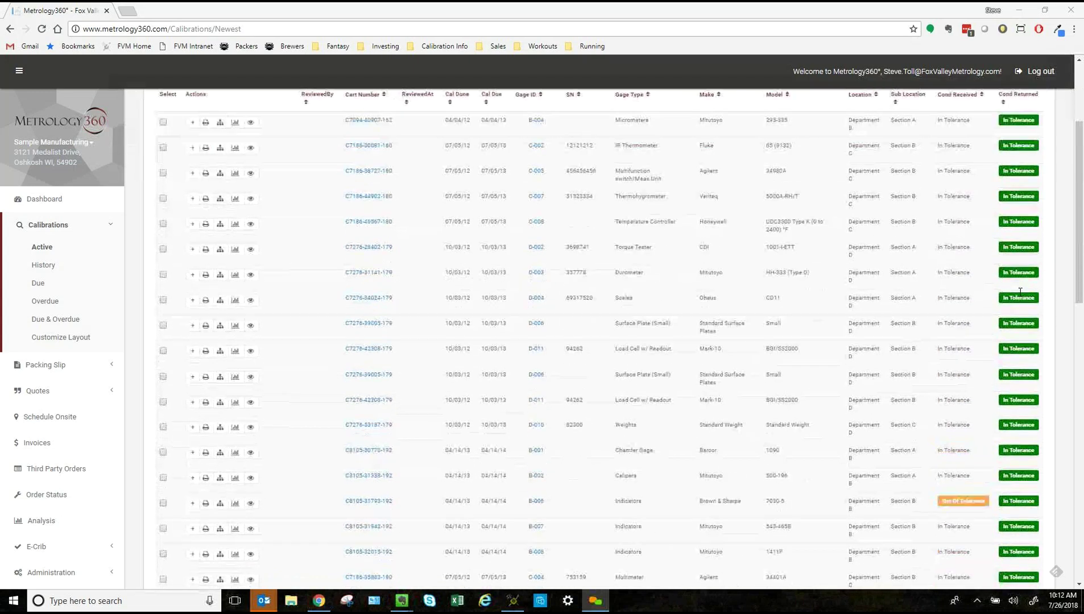
scroll(1018, 299, "down", 7)
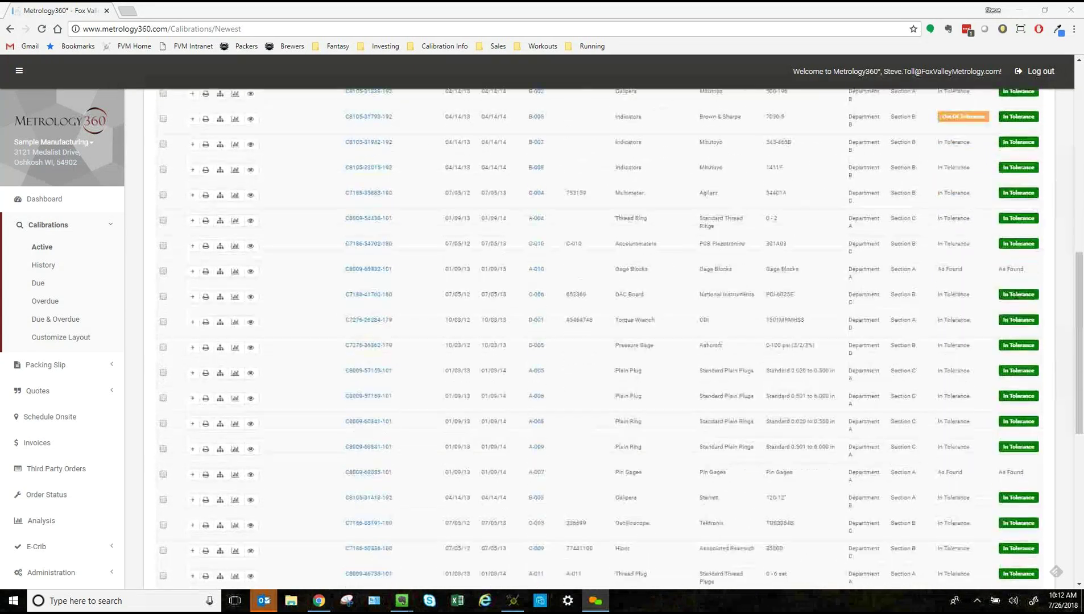
scroll(1017, 299, "up", 14)
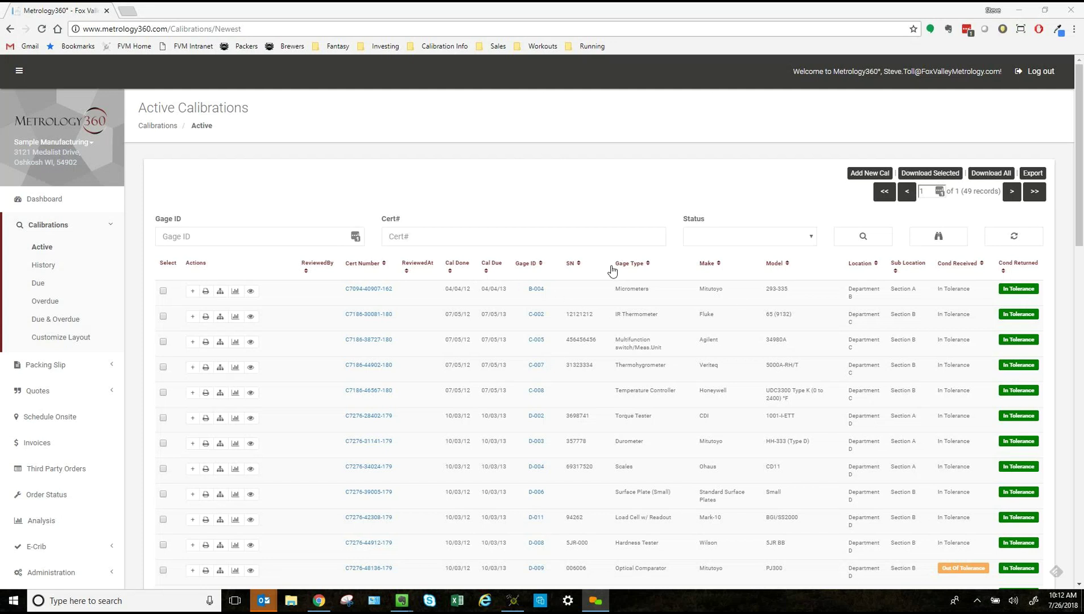
Sort the active calibrations by gage type, make and calibration due date in turn, ending with certificate number
left_click(648, 265)
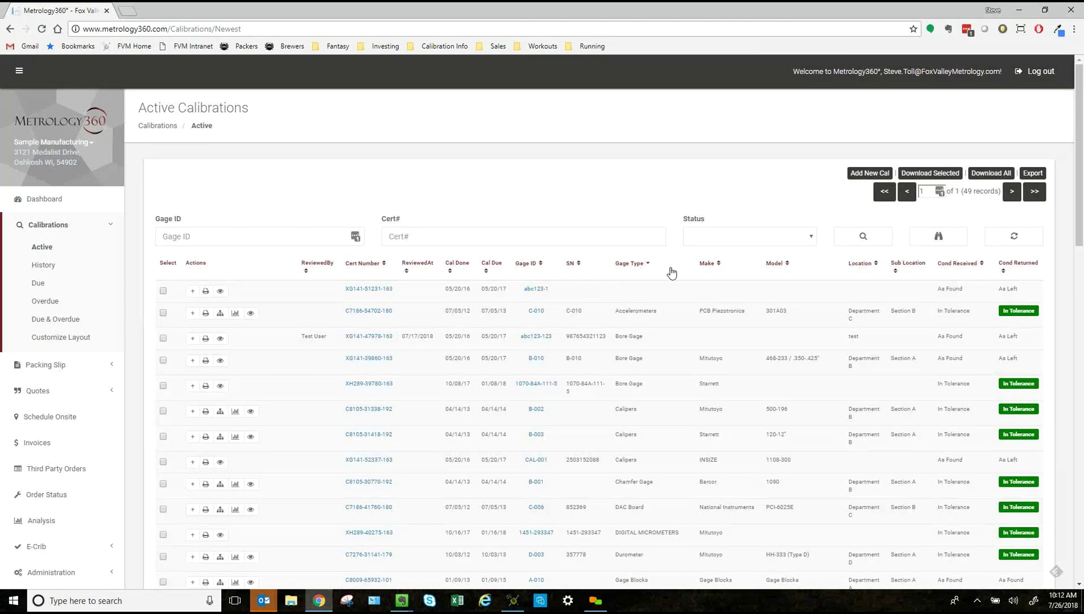
left_click(719, 264)
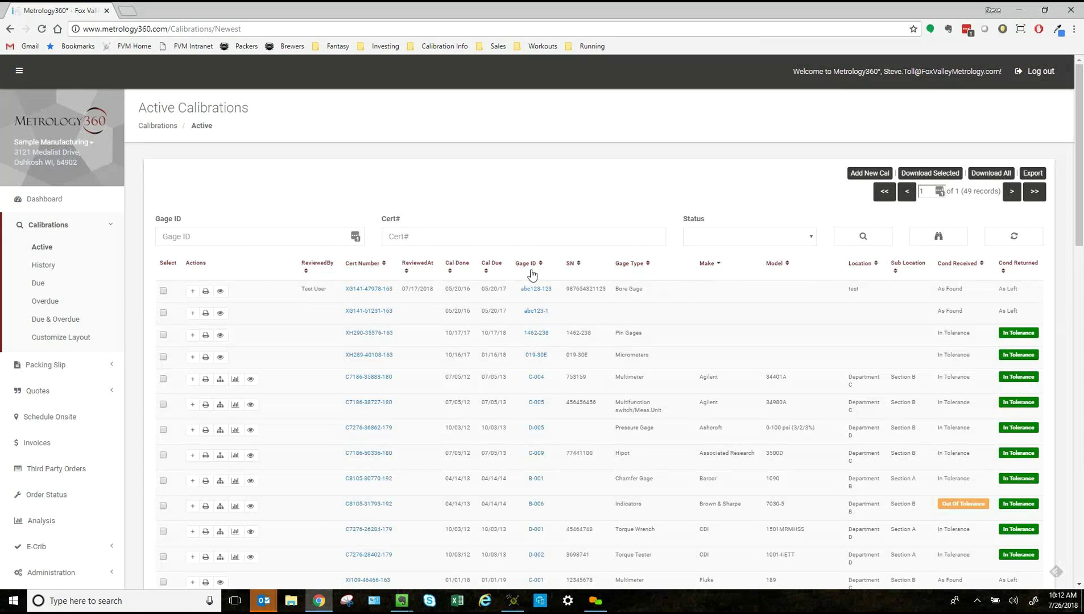
left_click(486, 271)
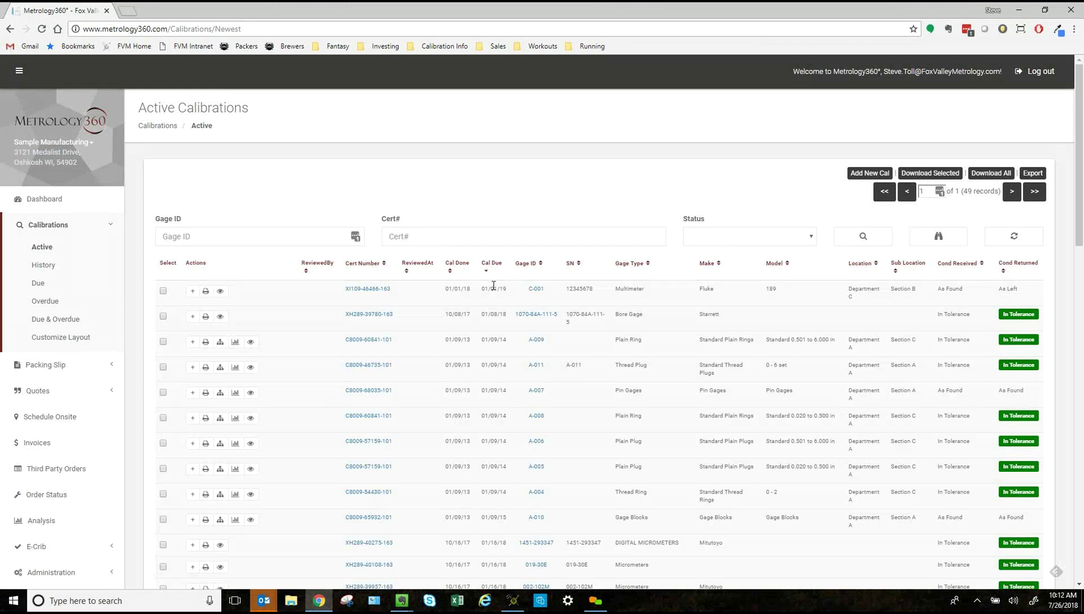
left_click(384, 264)
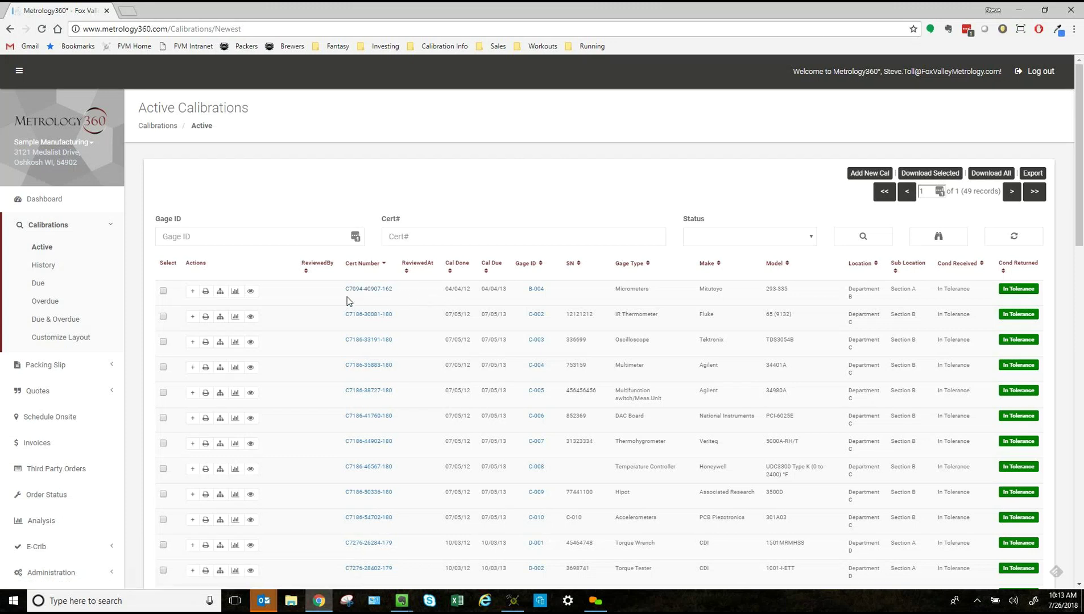
left_click(376, 289)
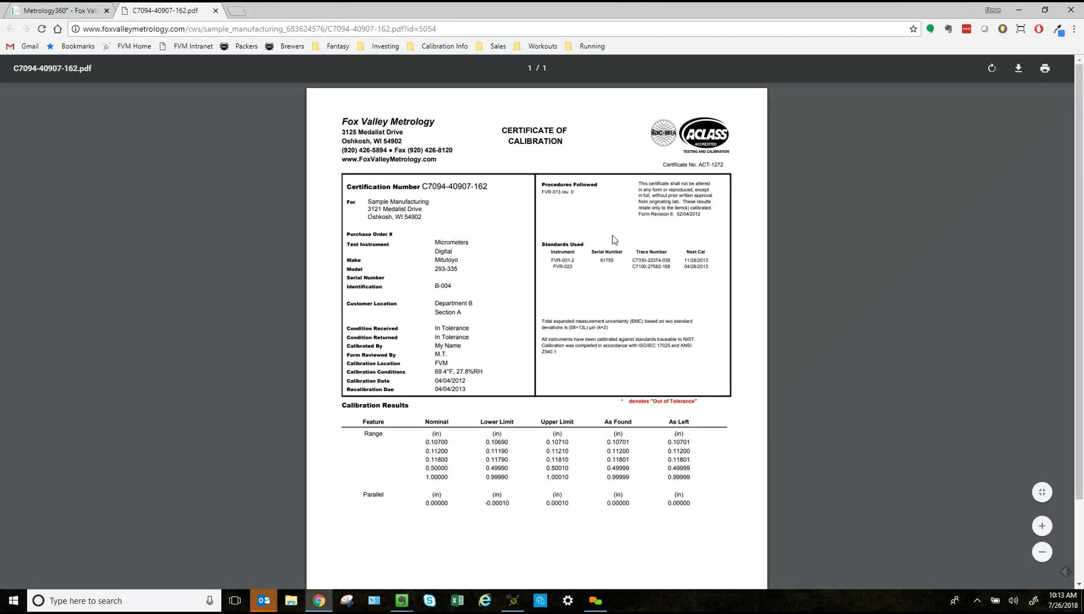
scroll(609, 250, "down", 3)
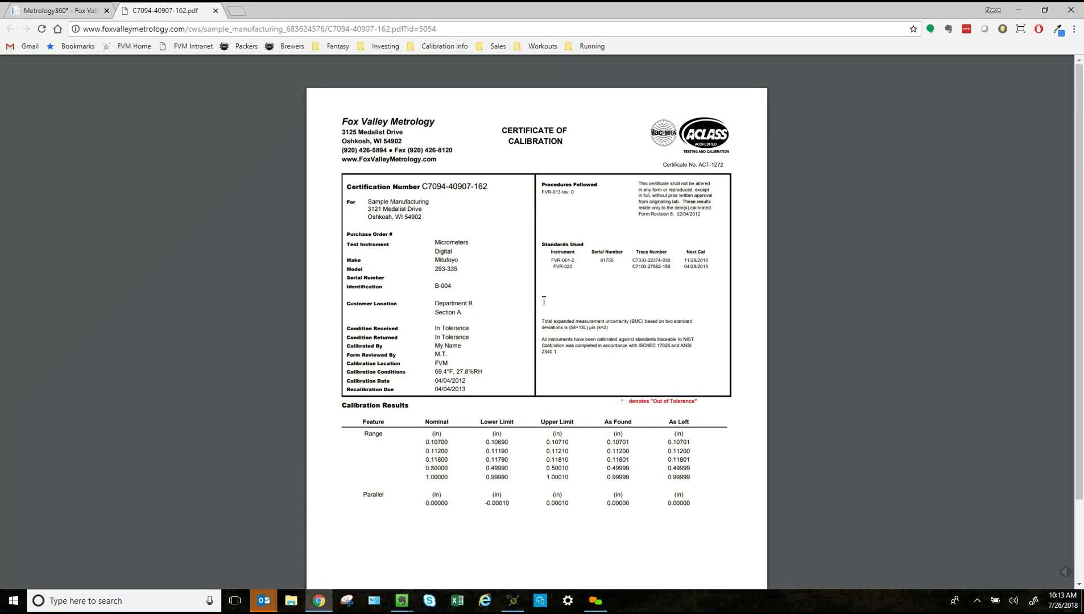
left_click(66, 9)
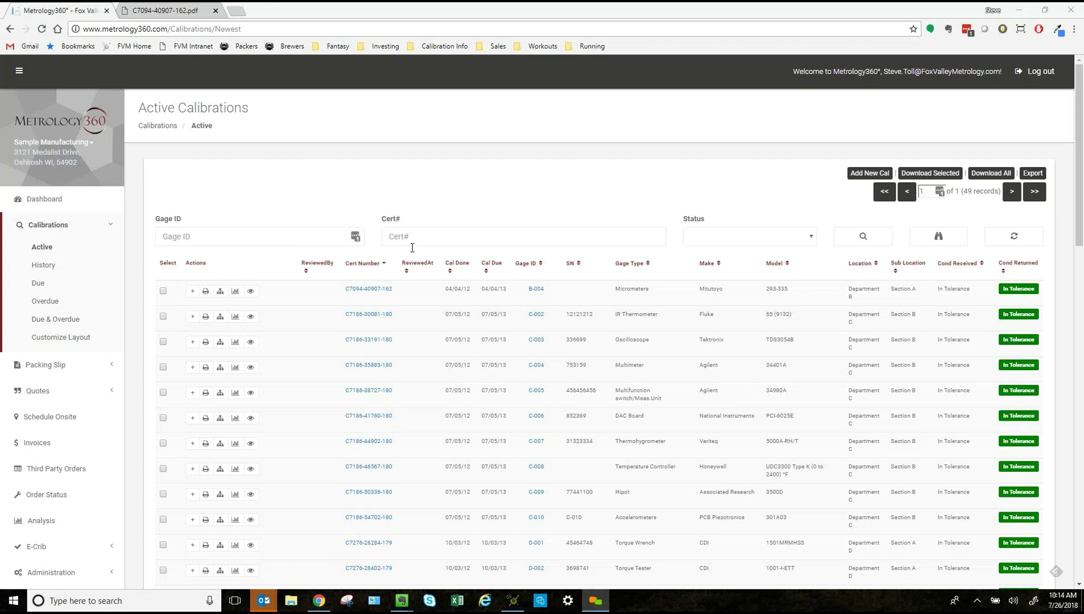
Select the calibration records of gages B-004, C-002, C-003, C-006, C-008, C-010 and D-002
left_click(163, 292)
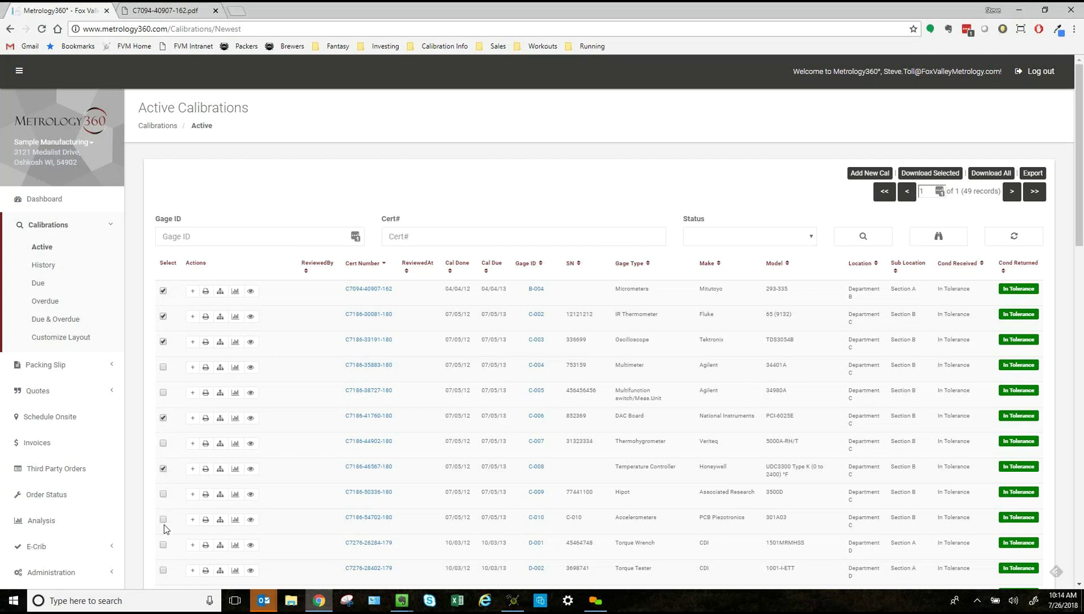
left_click(164, 570)
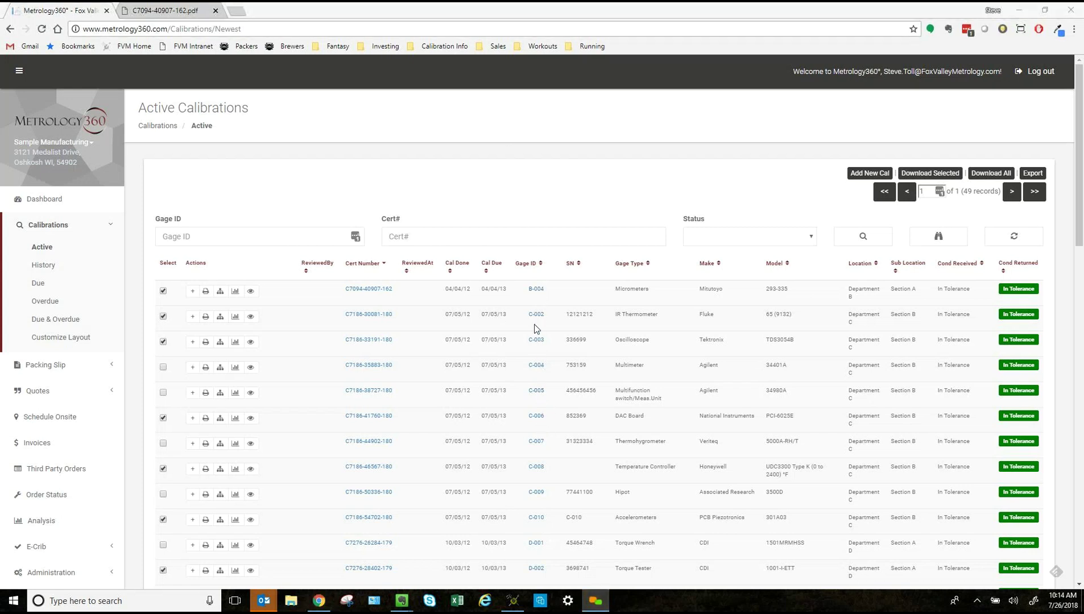
Open the system data fields of gage B-004 and check the available location options
left_click(538, 290)
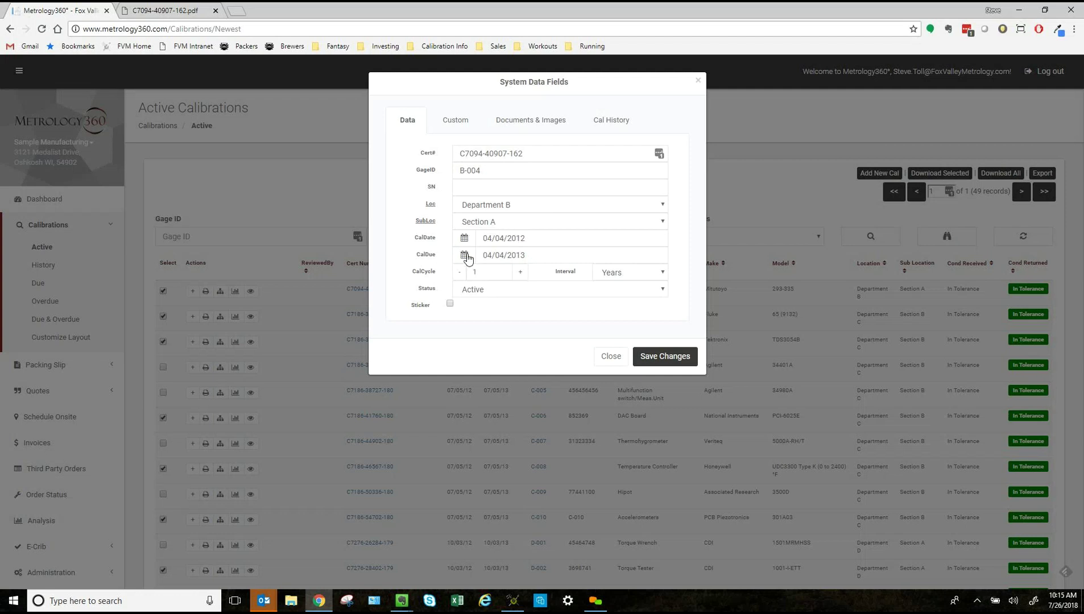
left_click(647, 205)
left_click(658, 206)
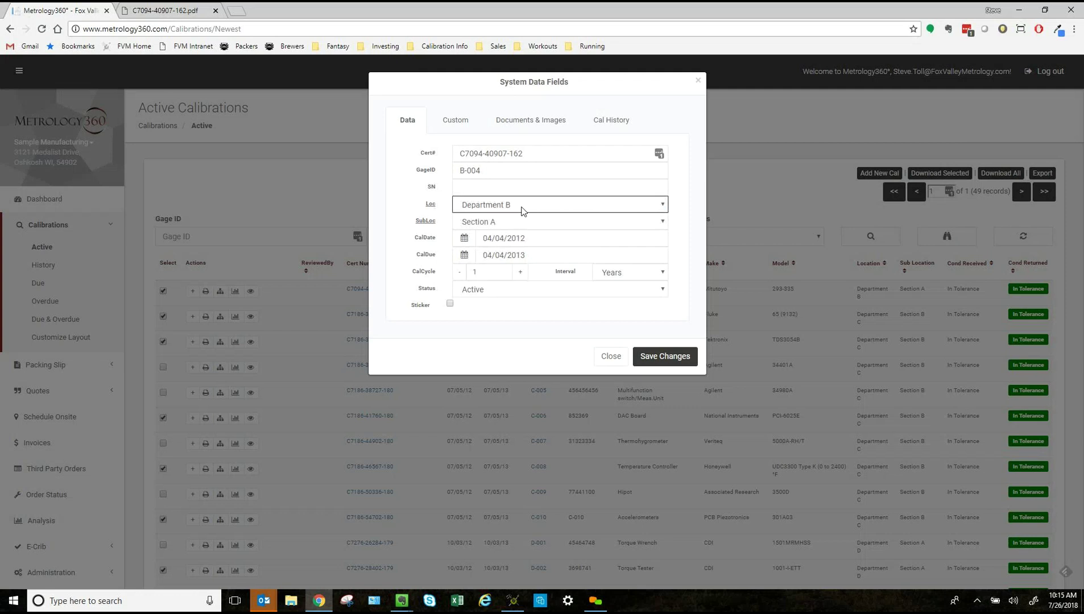
left_click(659, 205)
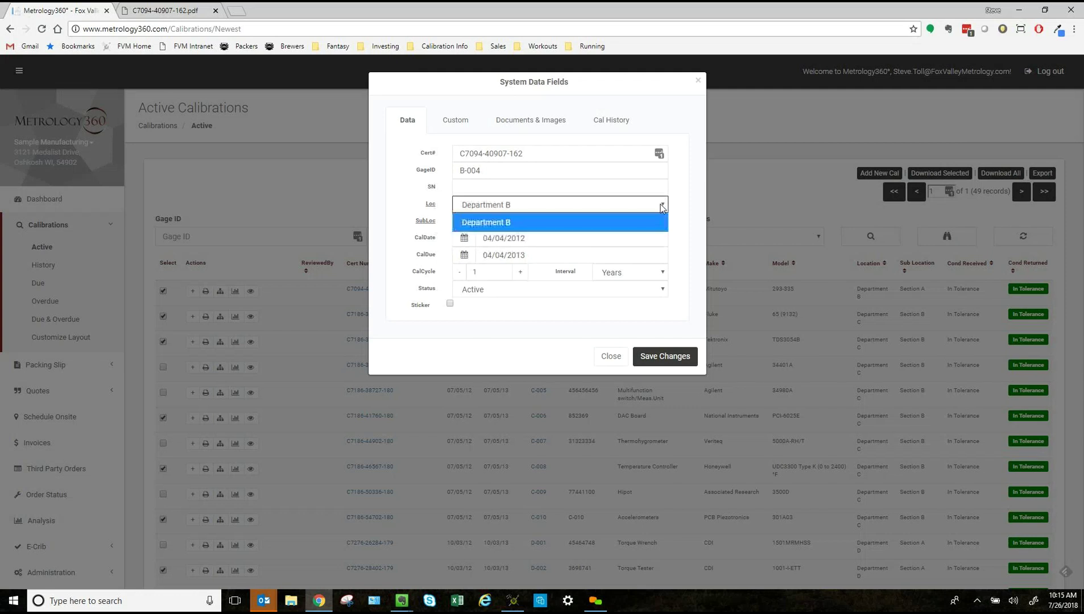
left_click(660, 205)
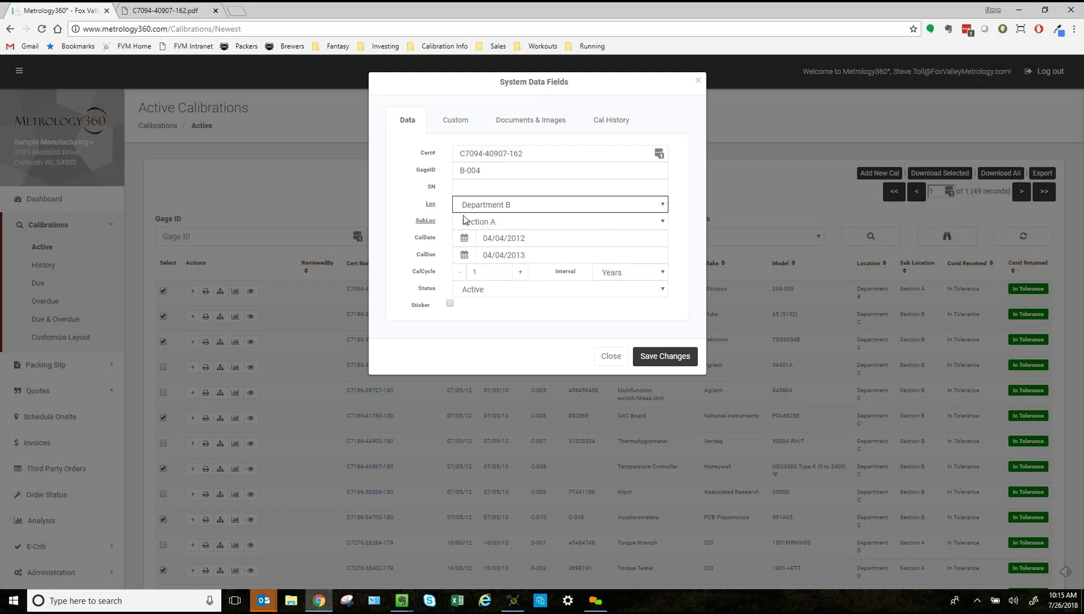
Add "Department XYZ" as a new location option and choose it as the location of gage B-004
left_click(432, 205)
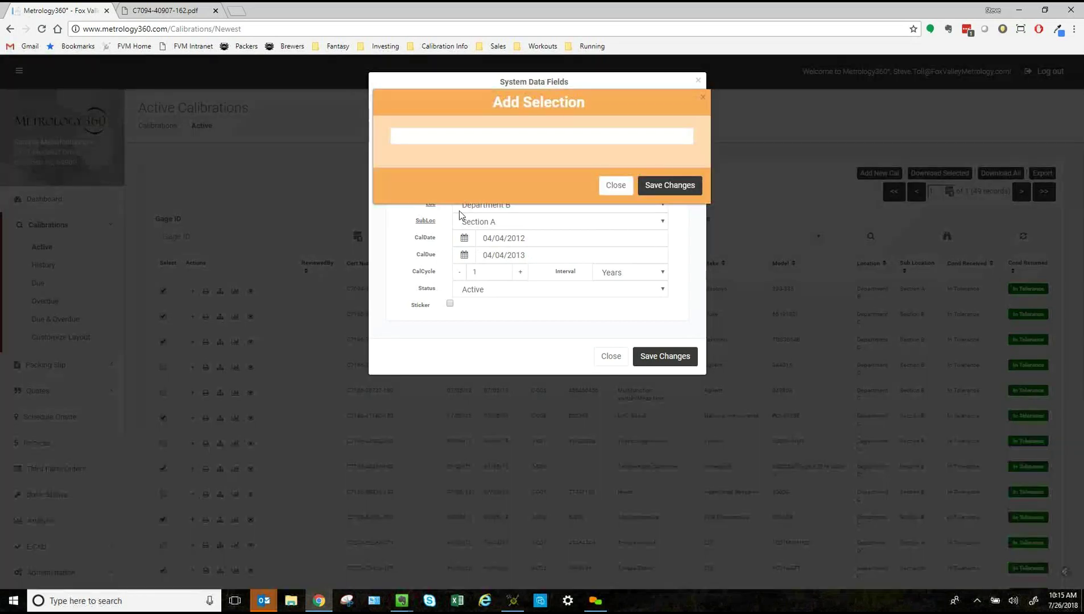
left_click(704, 98)
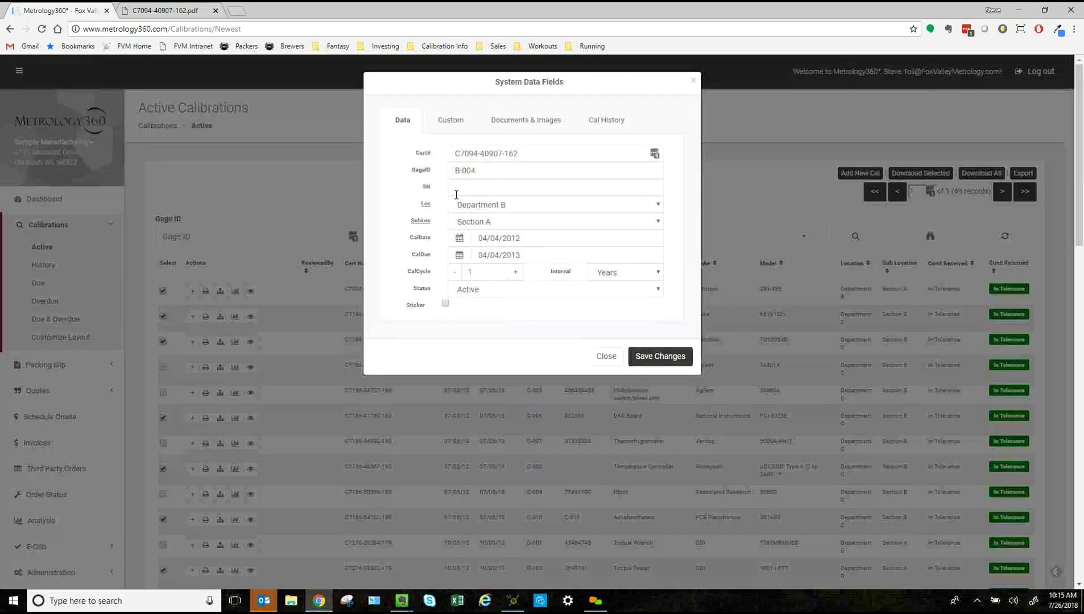
left_click(430, 208)
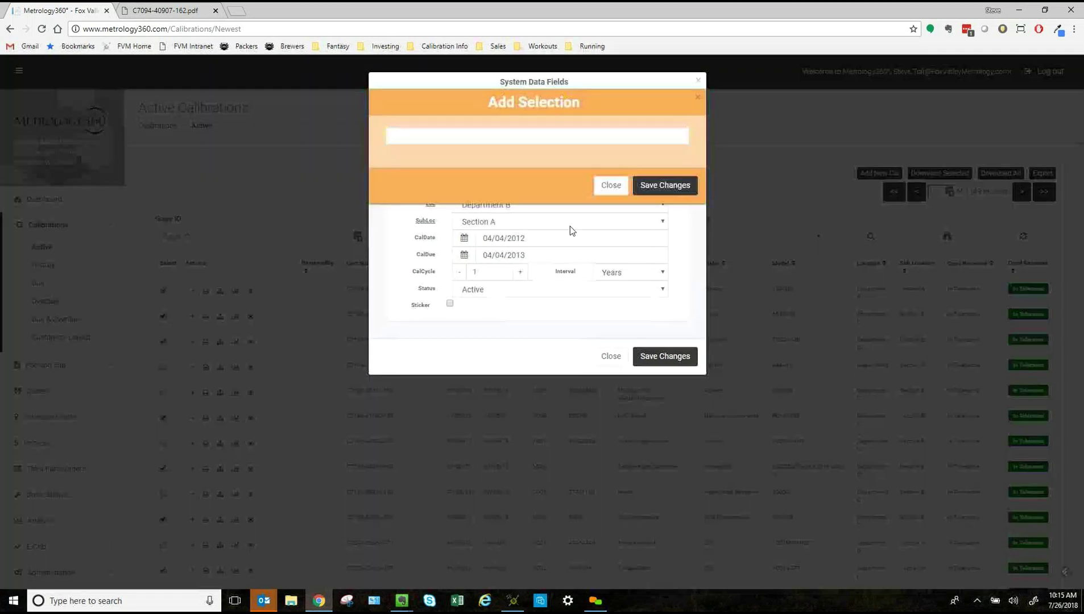
left_click(461, 139)
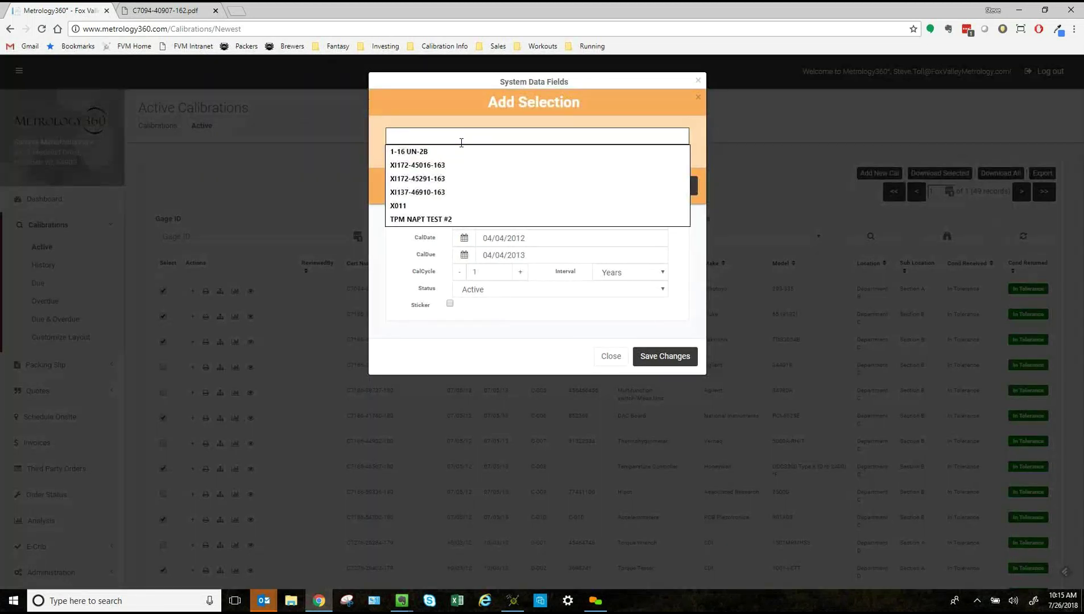
type("Departmet")
key("BackSpace")
type("nt XYS")
key("BackSpace")
type("Z")
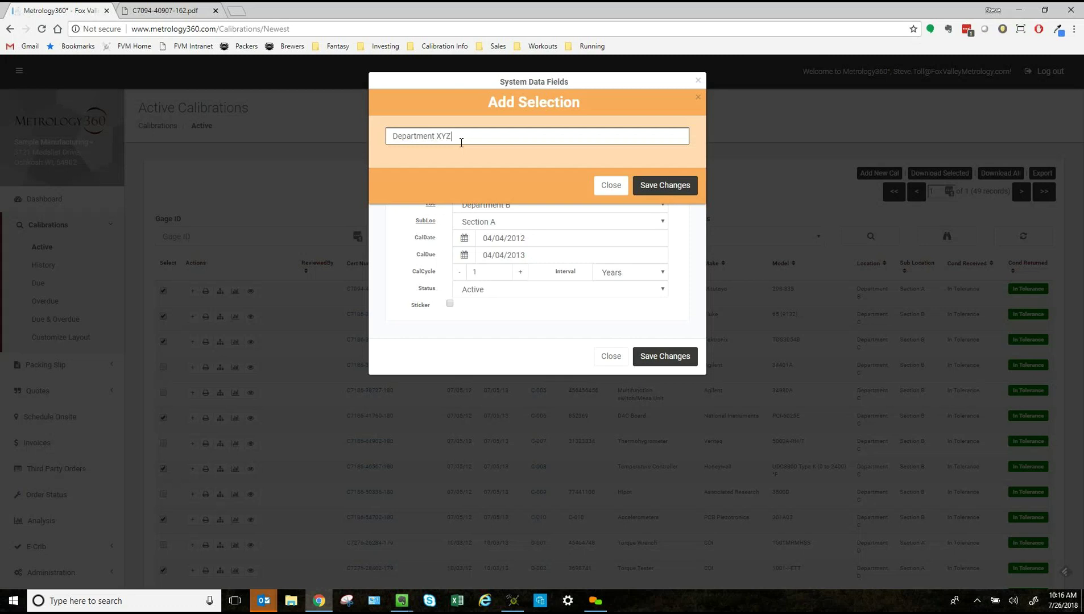
left_click(665, 187)
left_click(659, 205)
left_click(642, 237)
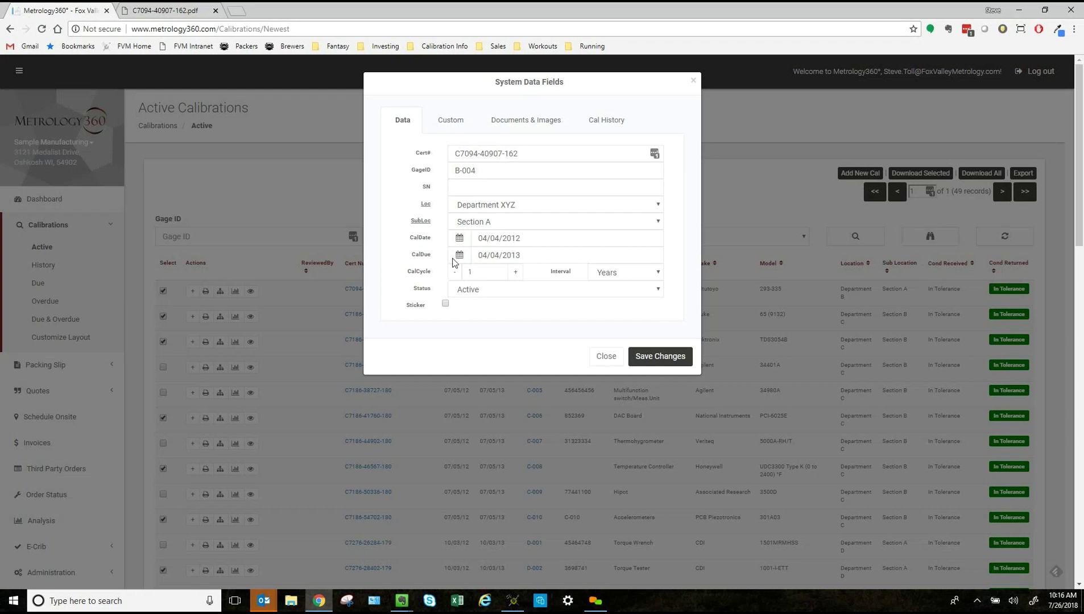
Set the calibration due date of gage B-004 to 08/31/2018
left_click(459, 257)
left_click(570, 274)
left_click(553, 375)
Check the available calibration interval and status options of gage B-004 without changing them
left_click(658, 273)
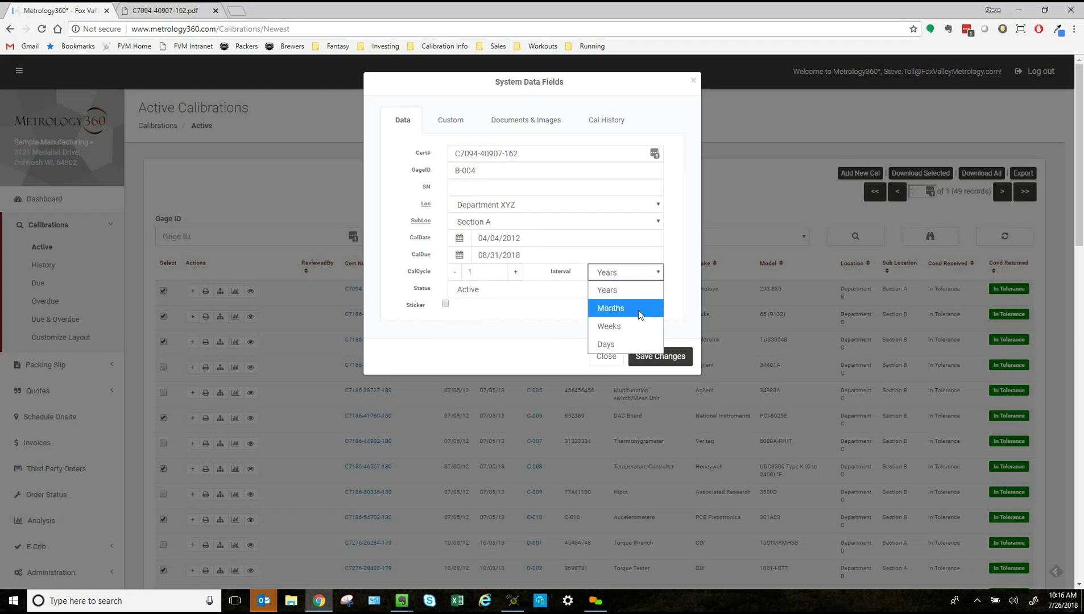
left_click(525, 350)
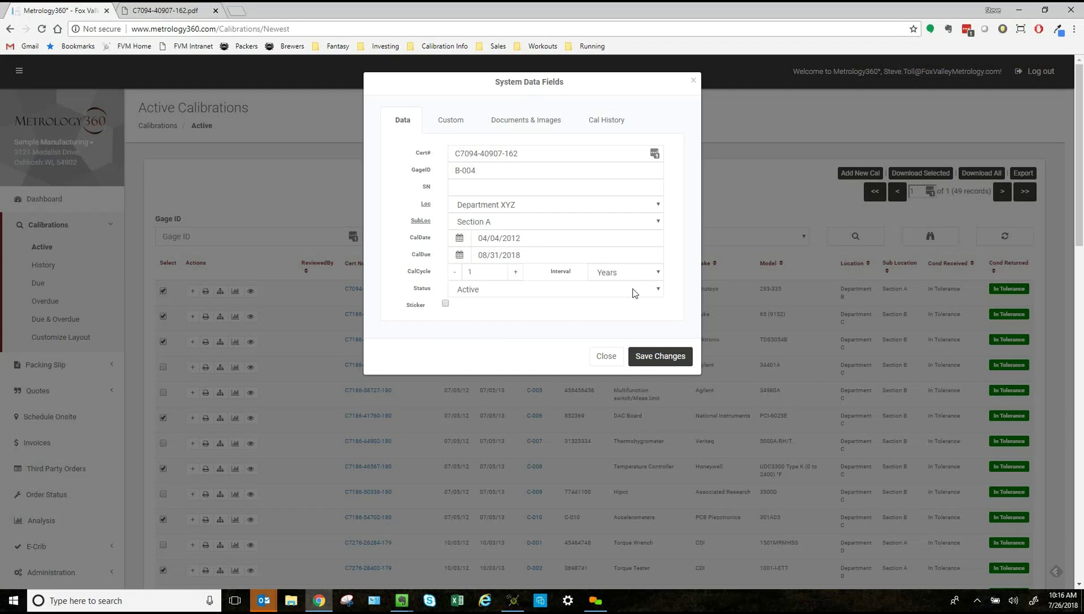
left_click(655, 289)
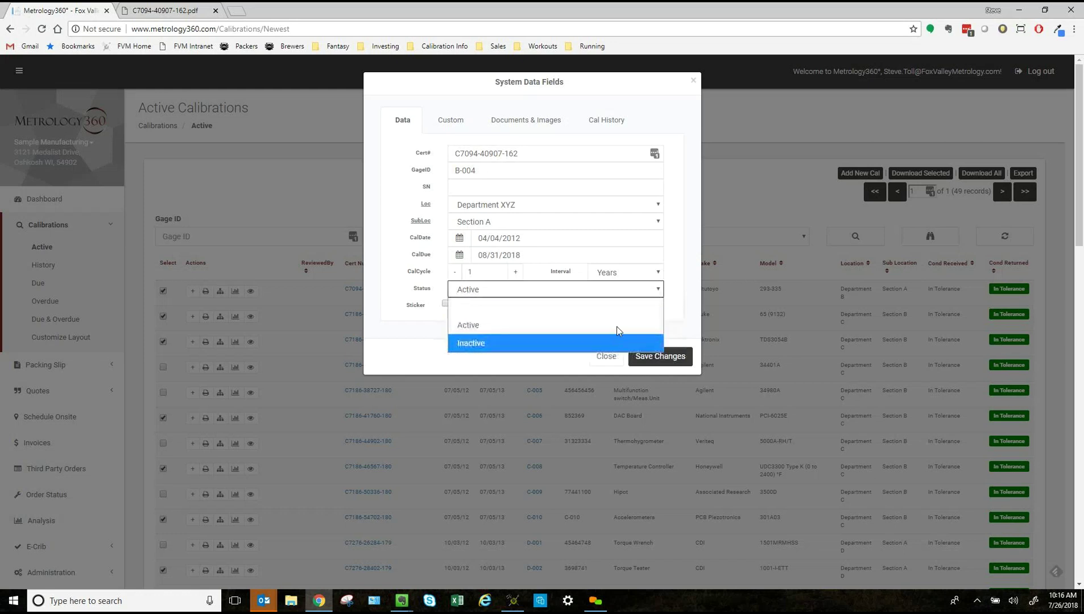
left_click(670, 301)
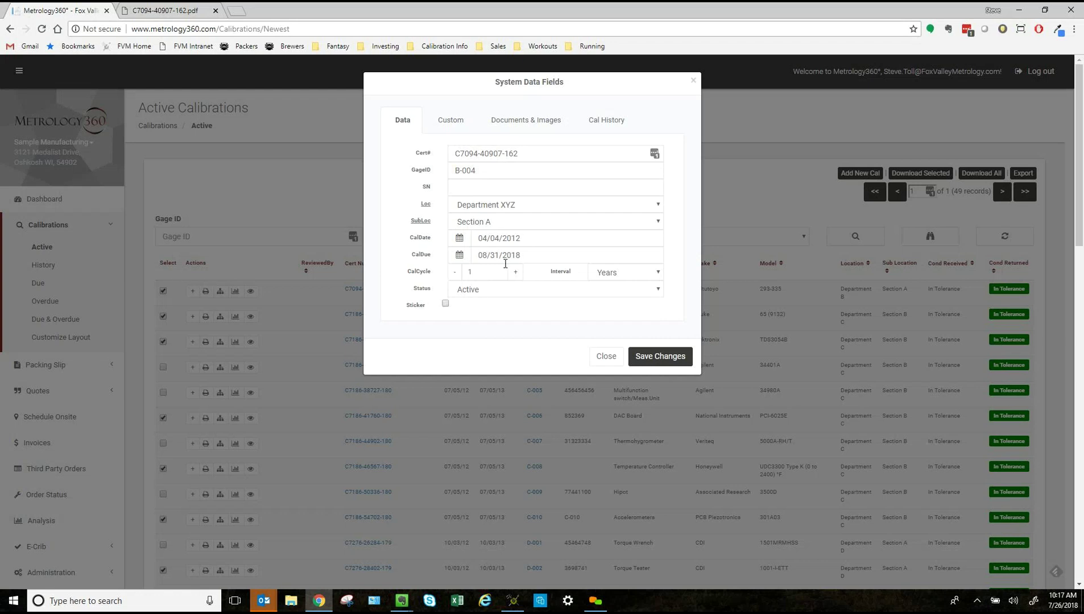
Review the custom fields and document upload options of gage B-004, checking the certificate PDF file picker without choosing a file
left_click(451, 130)
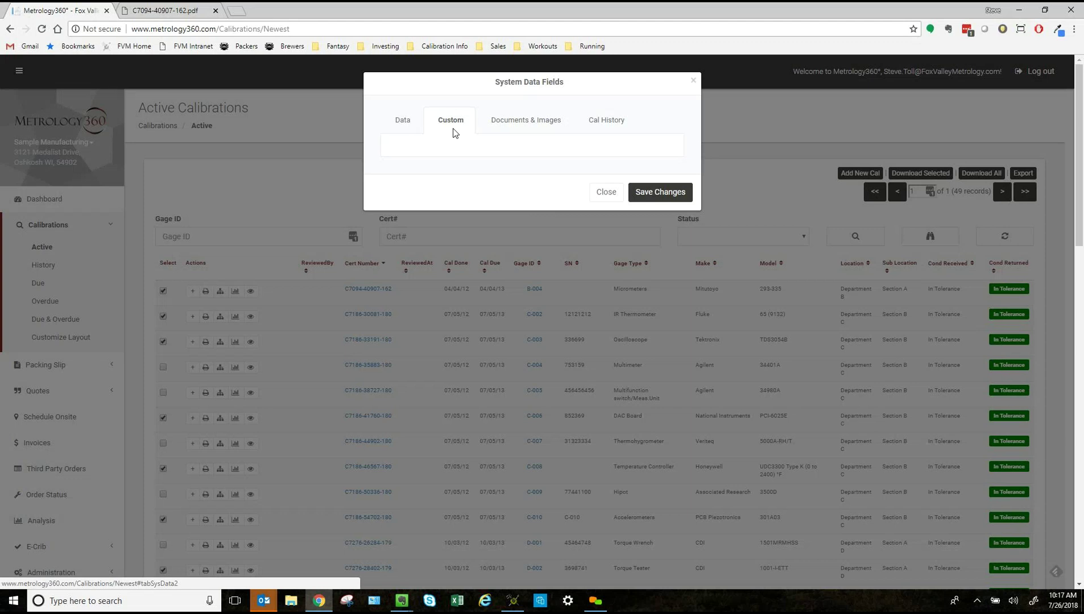
left_click(520, 122)
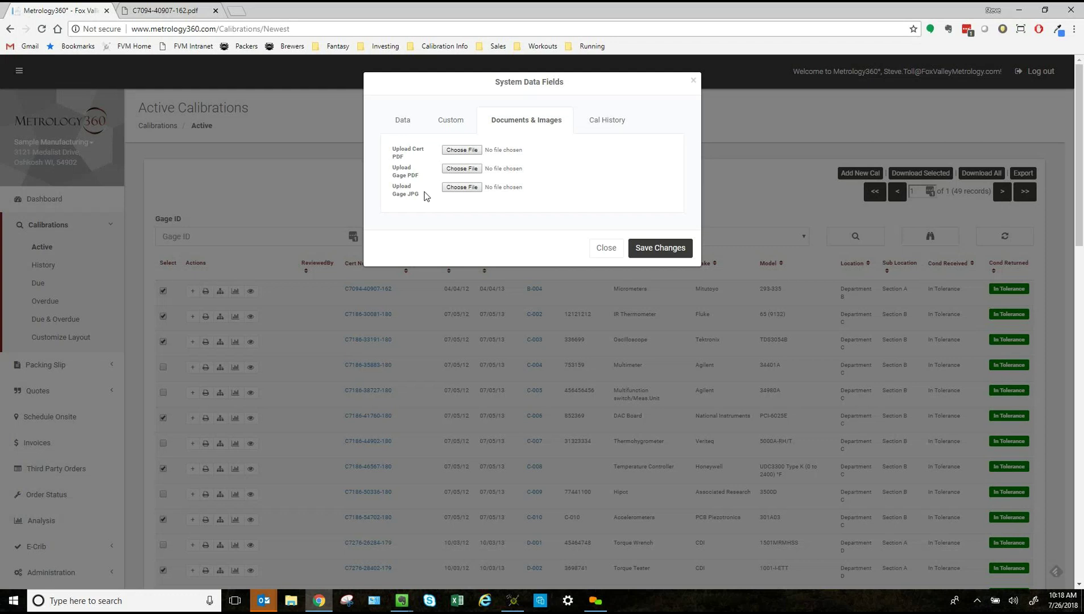
left_click(462, 151)
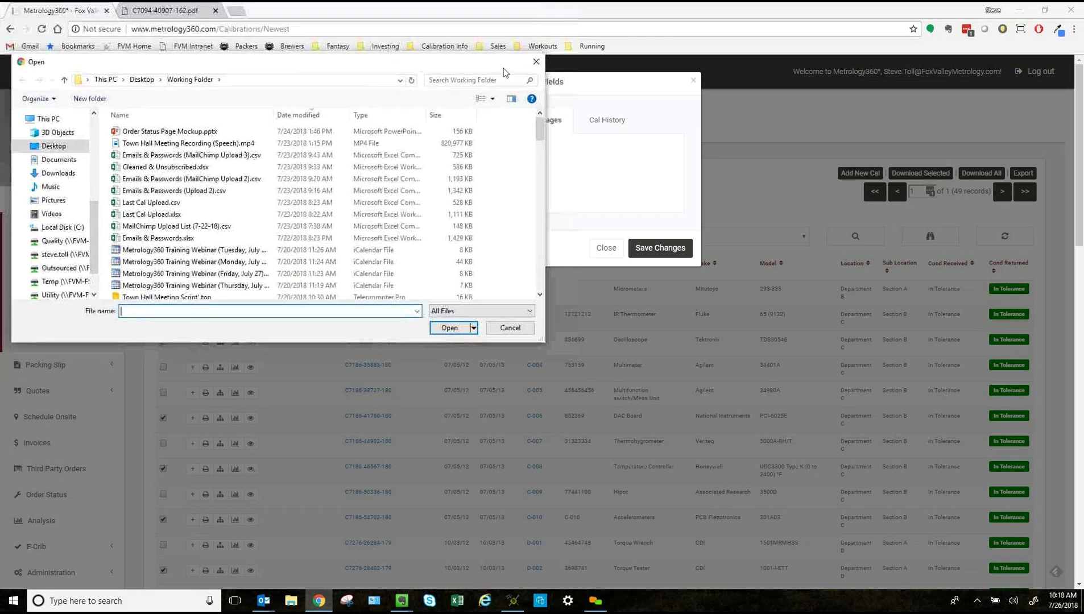
left_click(538, 60)
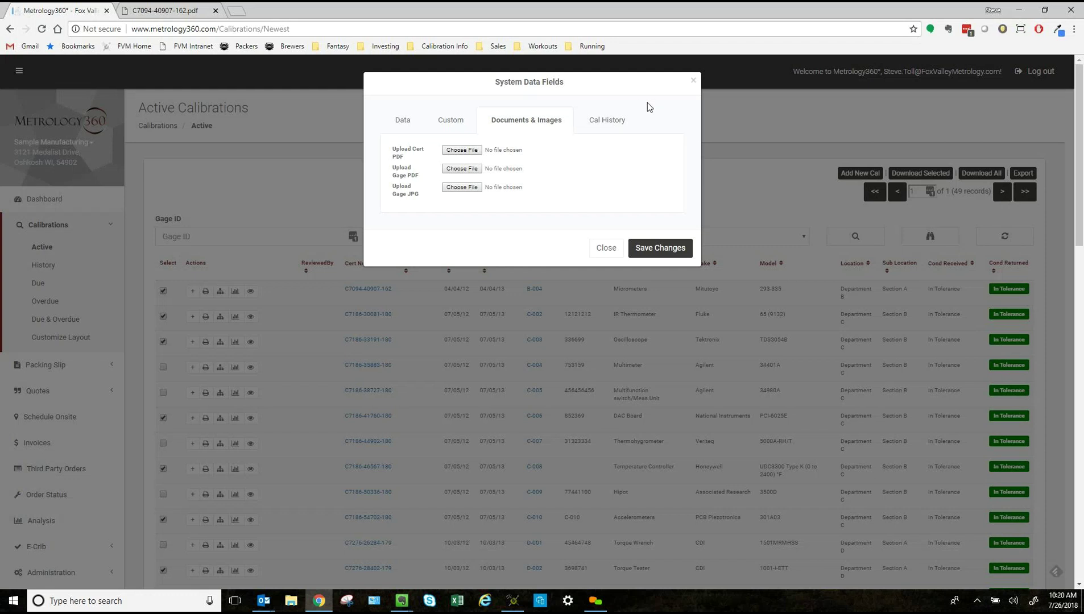
left_click(606, 130)
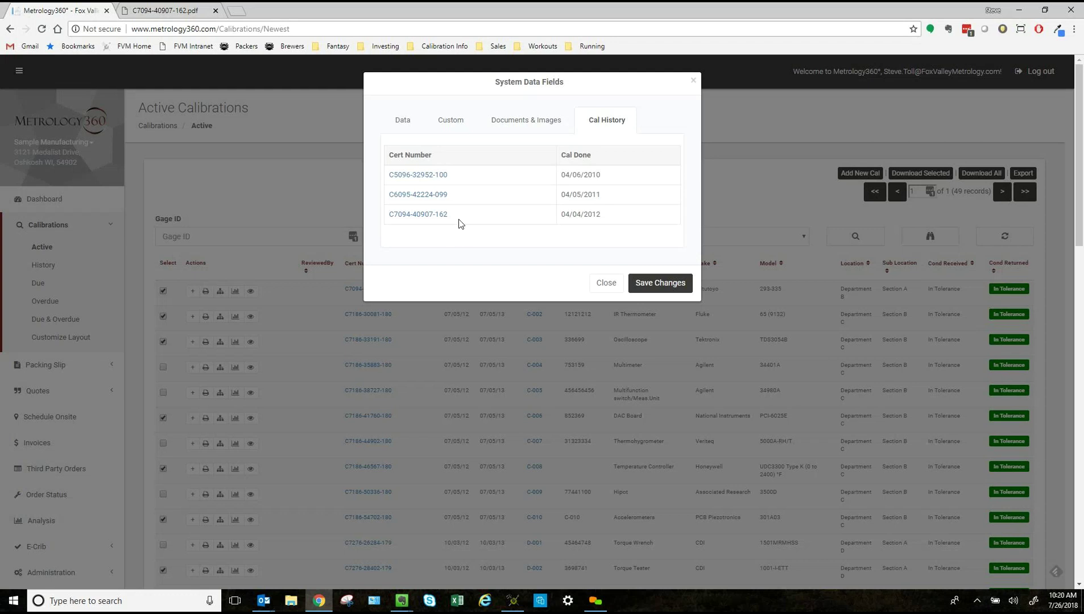
left_click(435, 176)
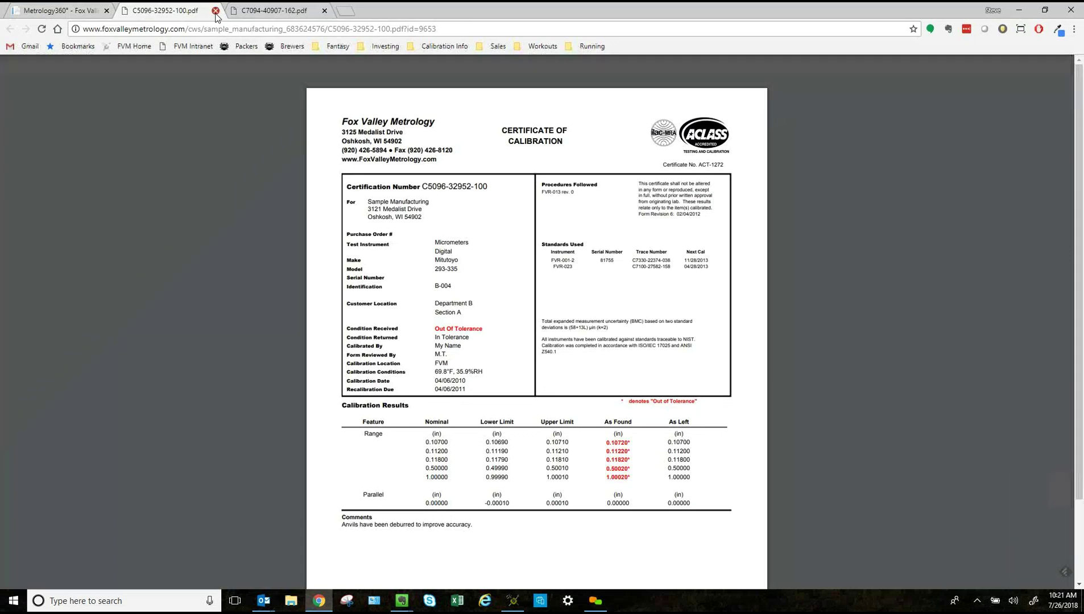
left_click(216, 12)
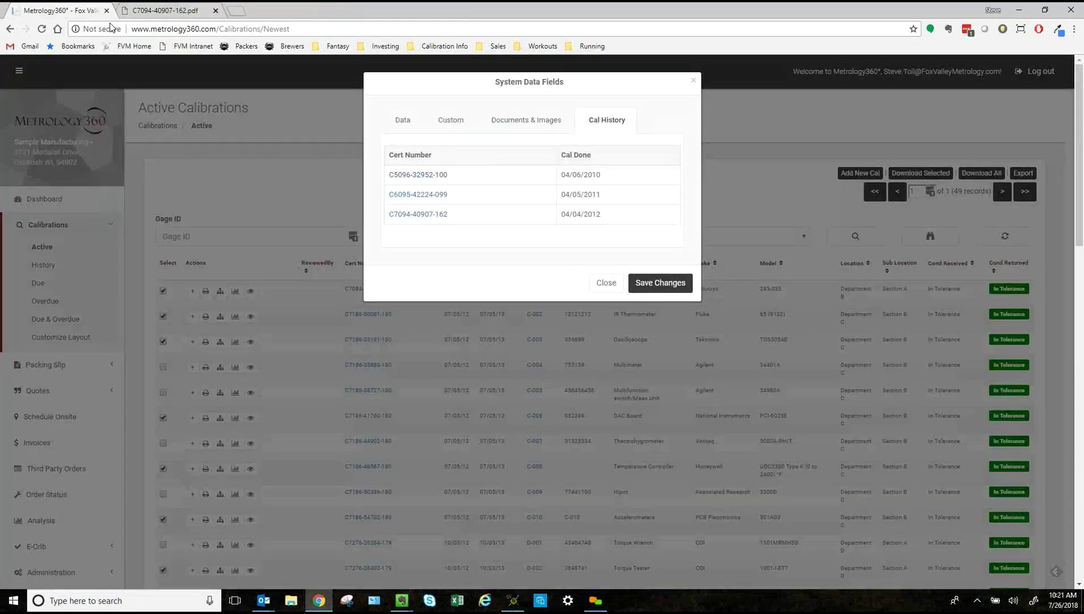
left_click(606, 284)
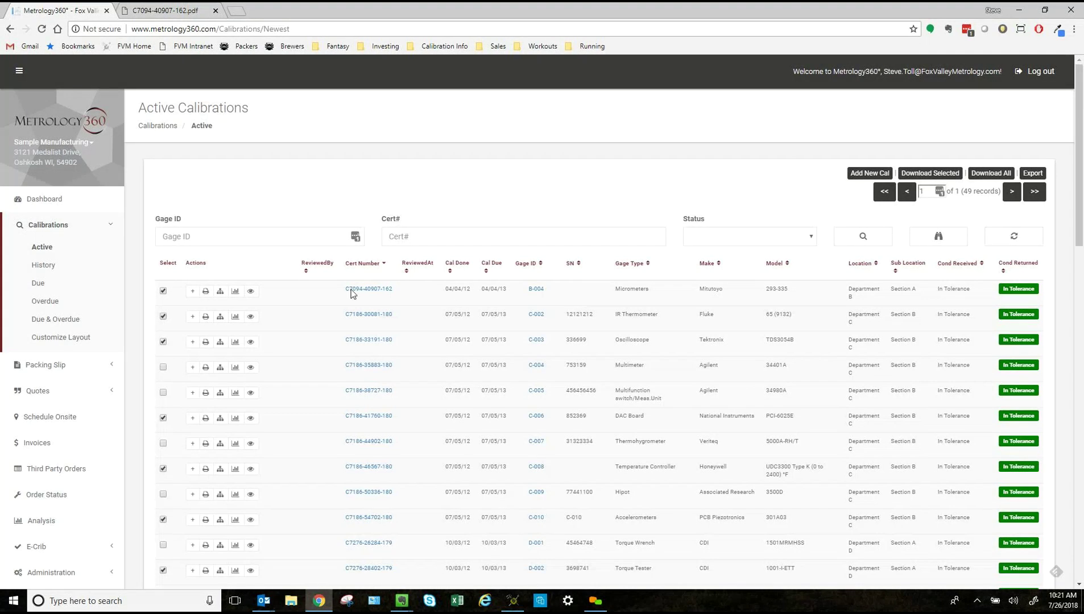
Deselect all the selected calibration records in the active calibrations list
left_click(164, 290)
left_click(163, 342)
left_click(164, 418)
left_click(163, 570)
Preview the printable calibration label of gage B-004, check the available label sizes, and close the preview
left_click(206, 292)
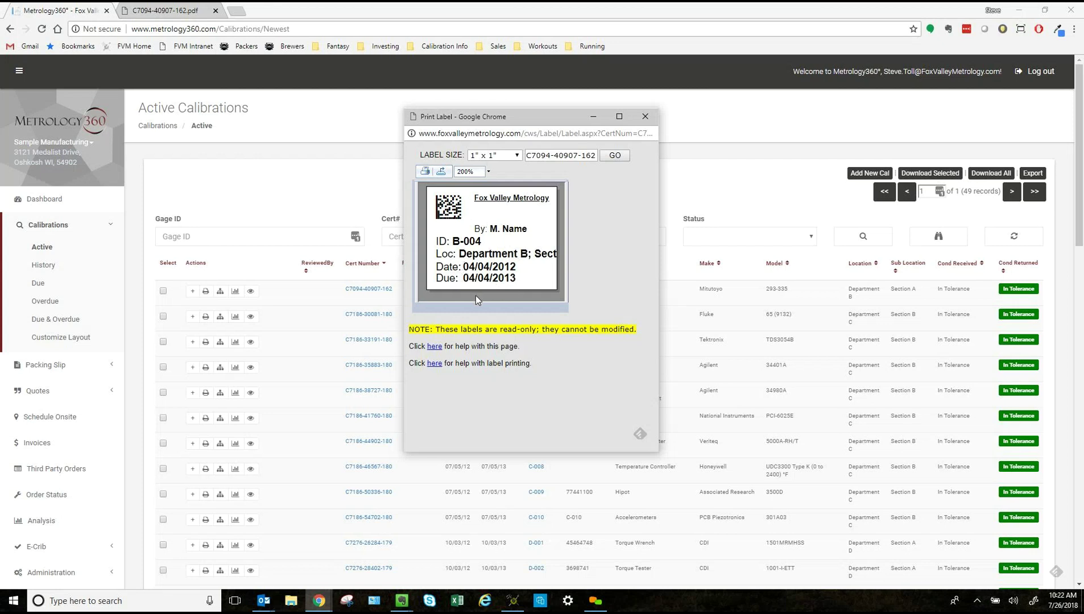
left_click(511, 157)
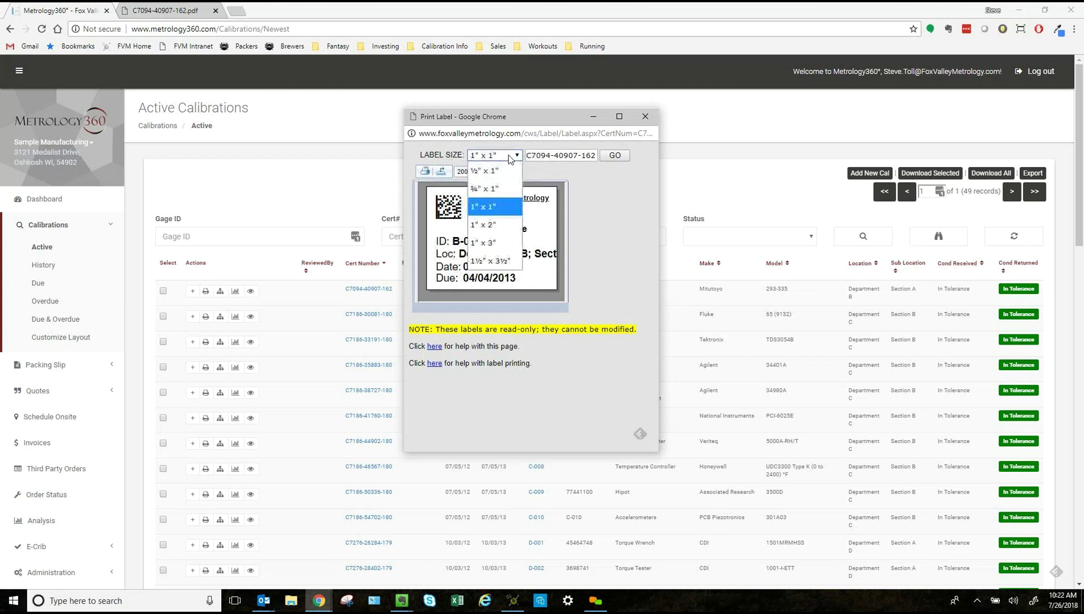
left_click(511, 157)
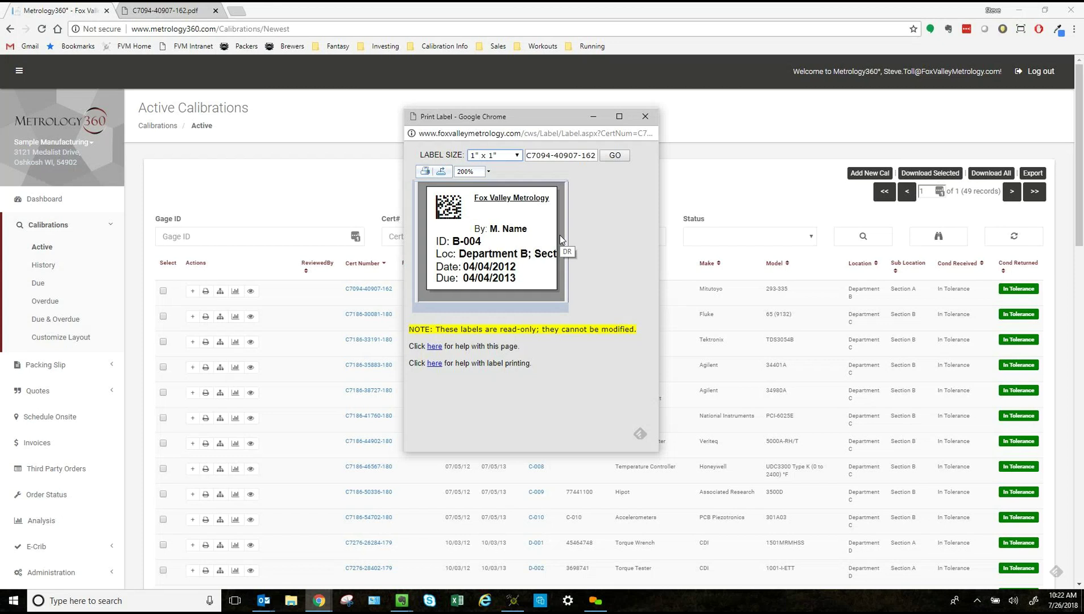
left_click(648, 119)
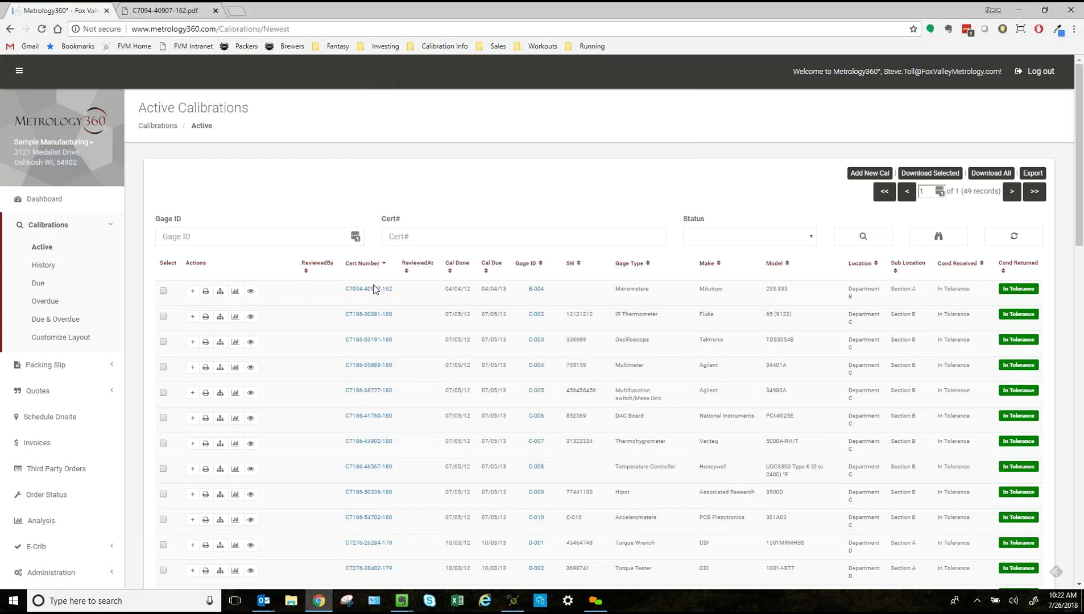
Reopen the system data fields of gage B-004, check its location and calibration dates, and close them
left_click(532, 289)
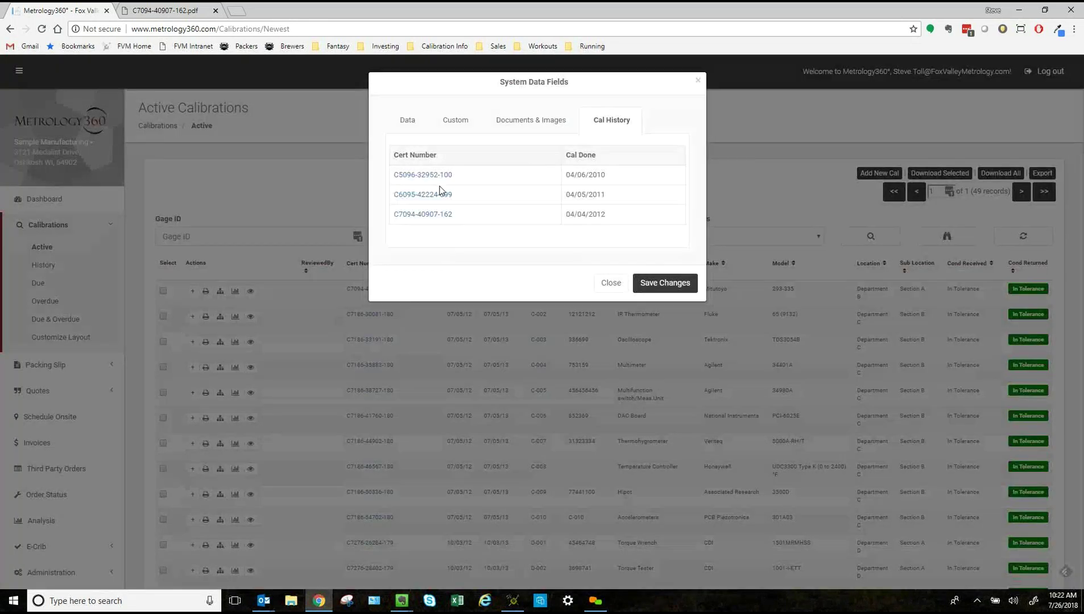
left_click(408, 121)
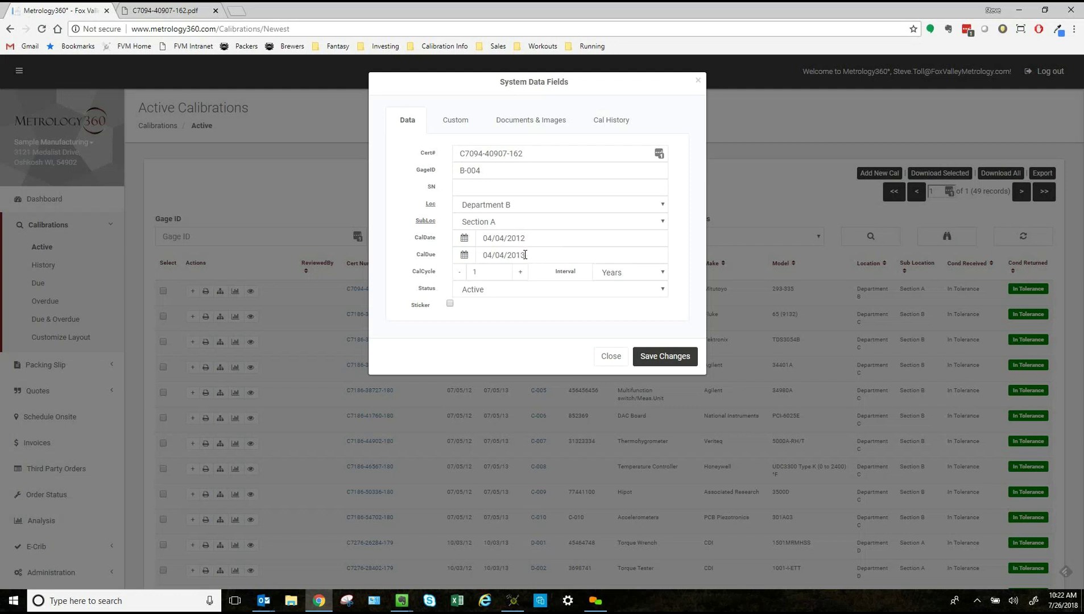
left_click(698, 81)
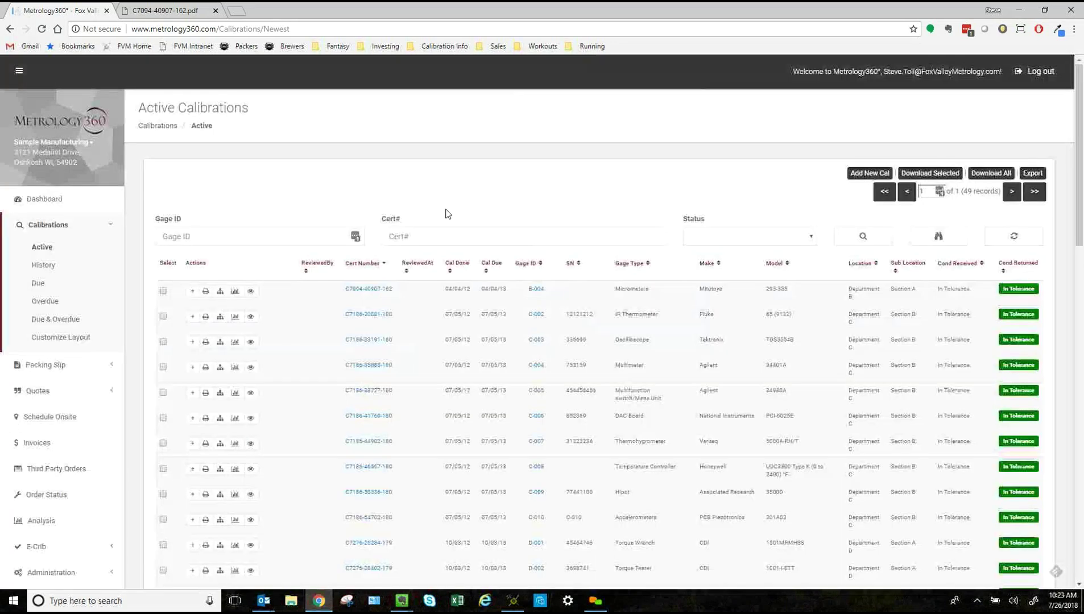
left_click(221, 291)
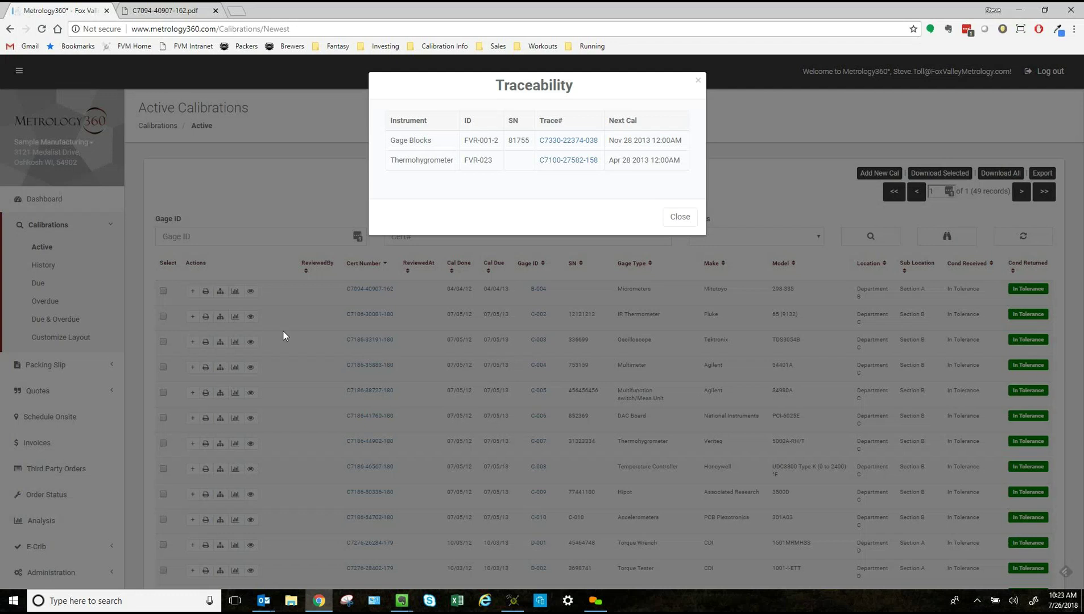
left_click(569, 143)
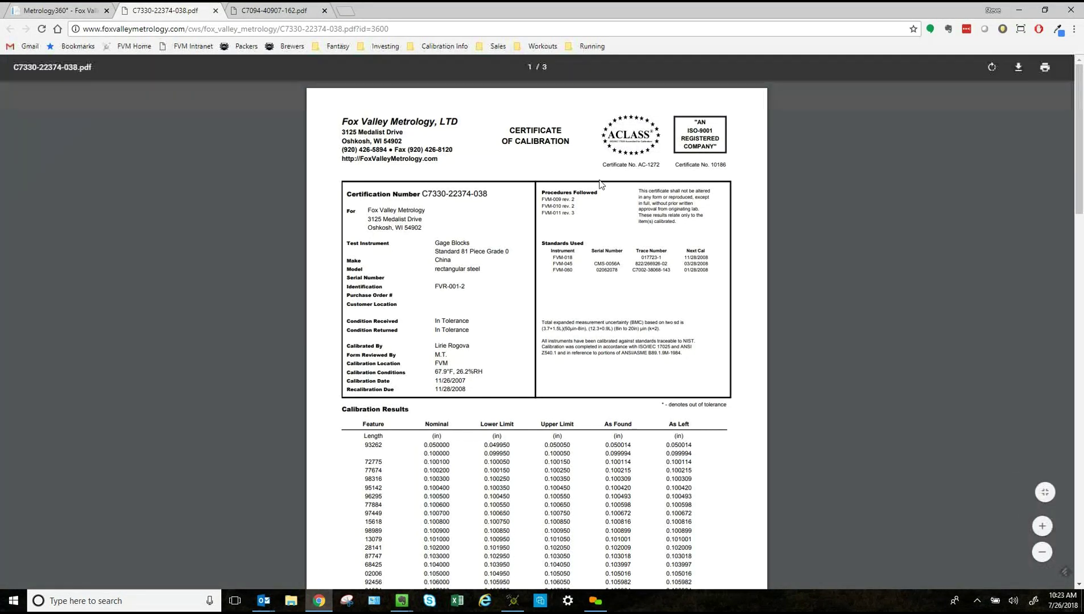
scroll(616, 192, "down", 1)
scroll(616, 192, "down", 20)
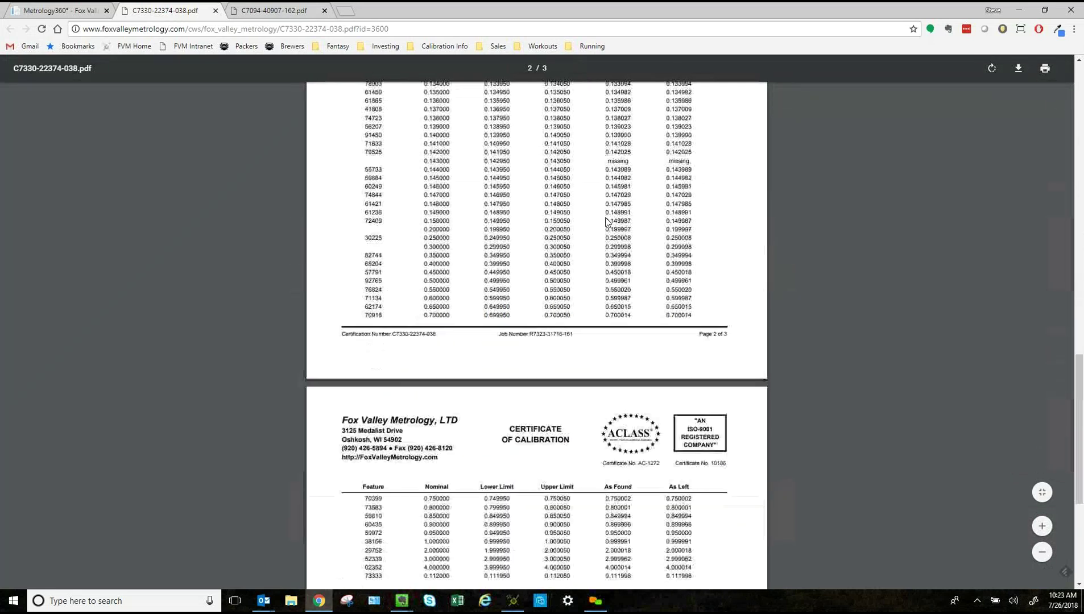
scroll(443, 177, "up", 8)
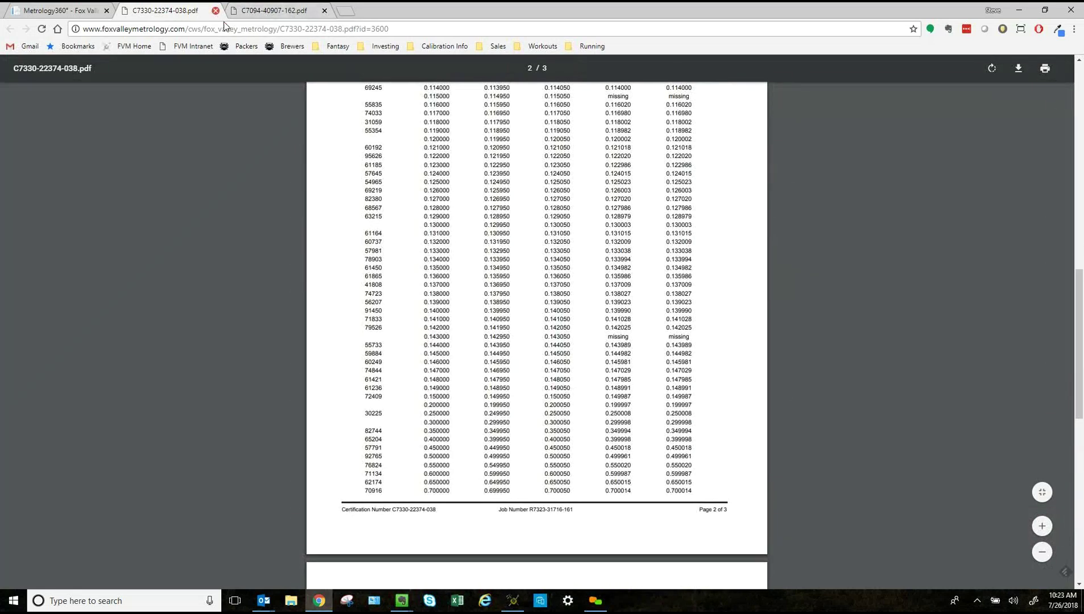
left_click(215, 11)
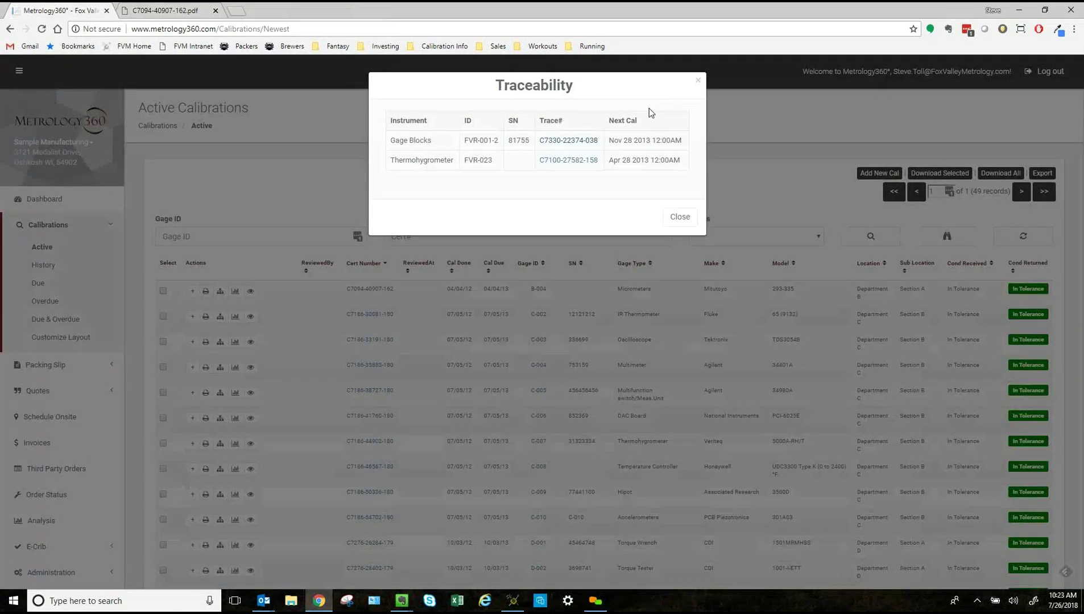
left_click(699, 83)
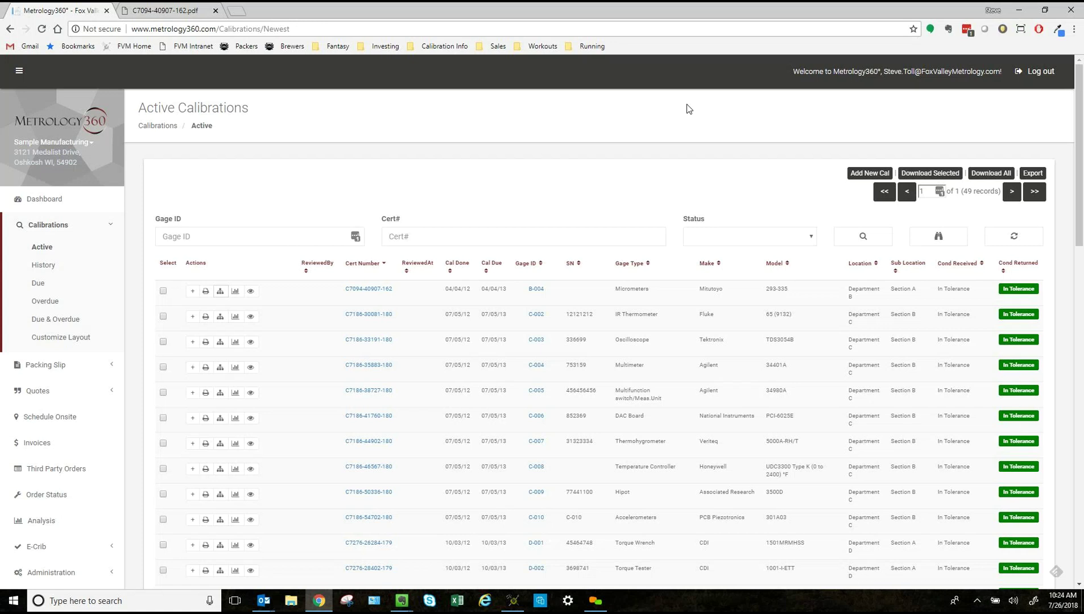
Examine the wear analysis chart of gage B-004 across its calibrations and close it
left_click(235, 291)
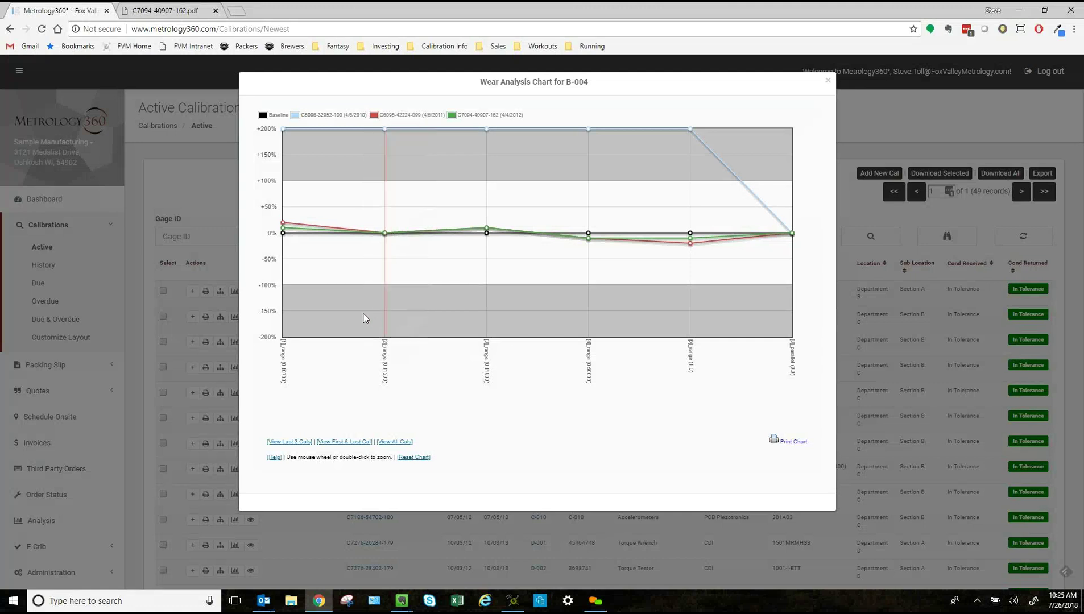
mouse_move(287, 175)
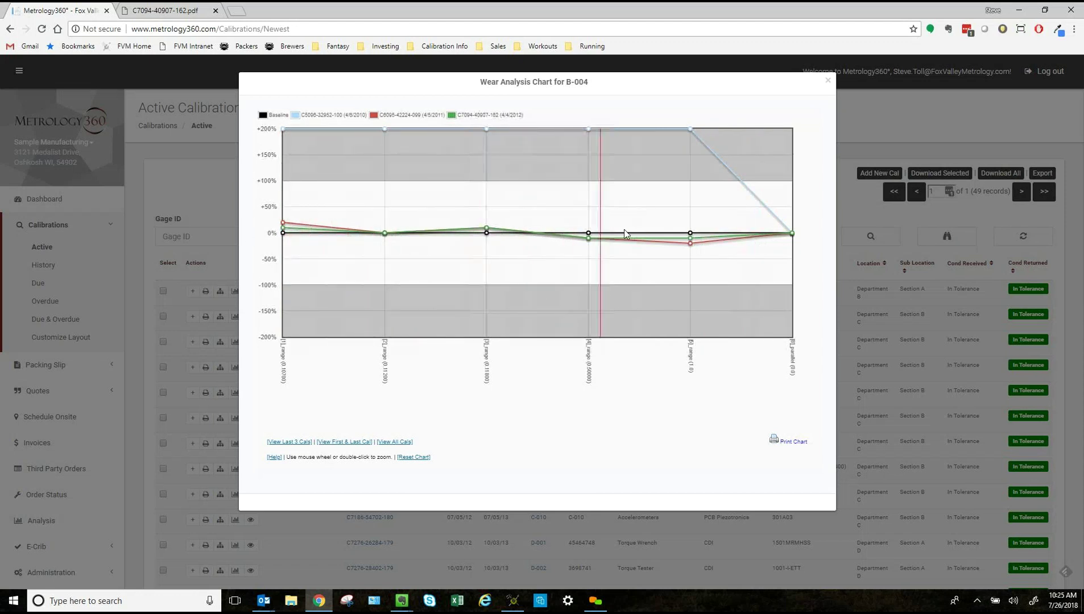
mouse_move(800, 234)
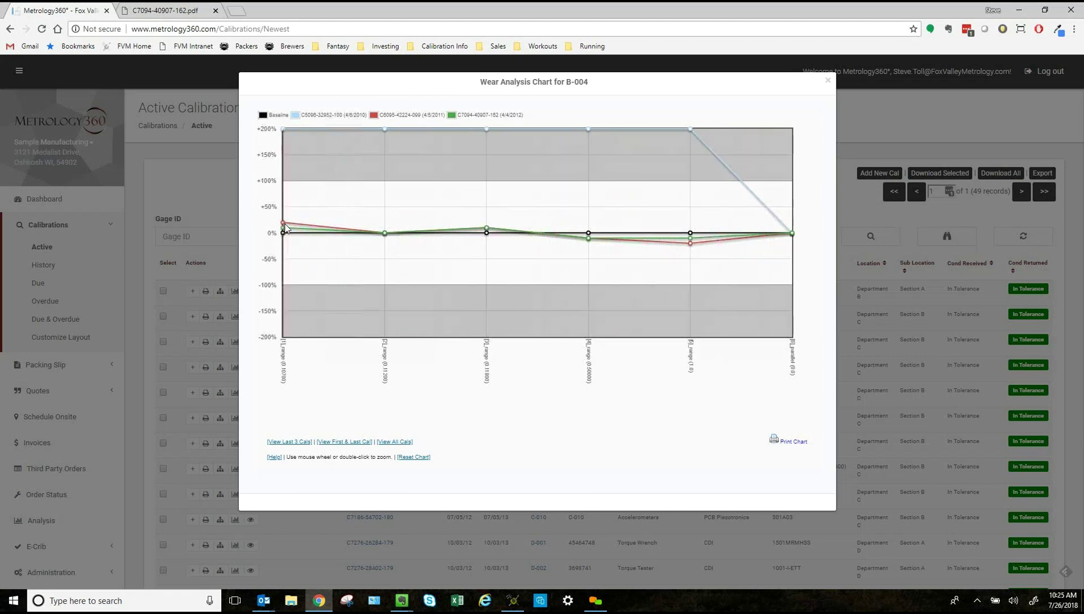
mouse_move(407, 248)
mouse_move(287, 226)
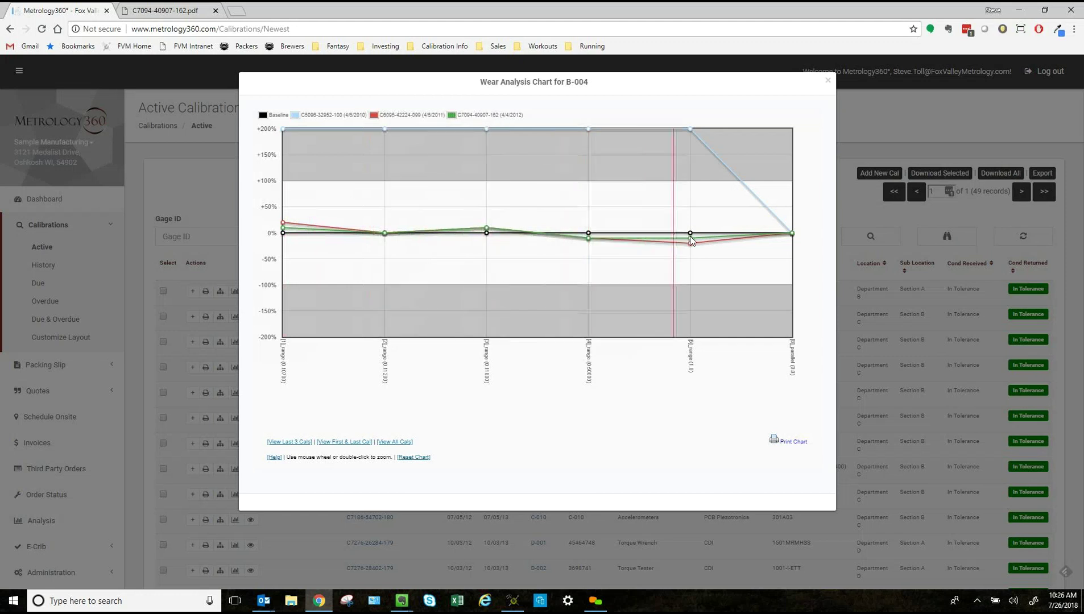
mouse_move(696, 247)
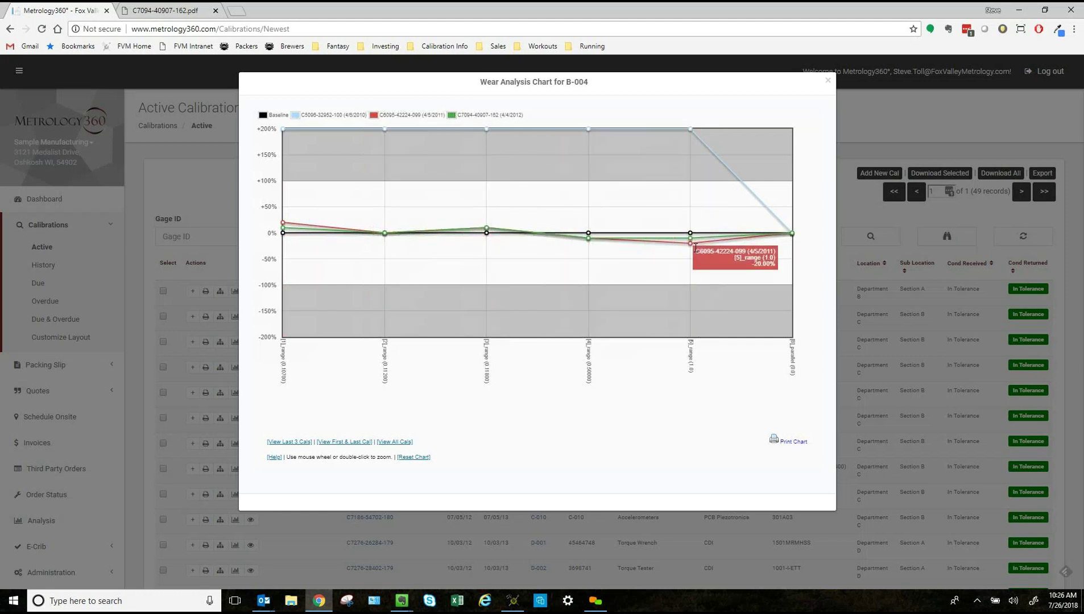
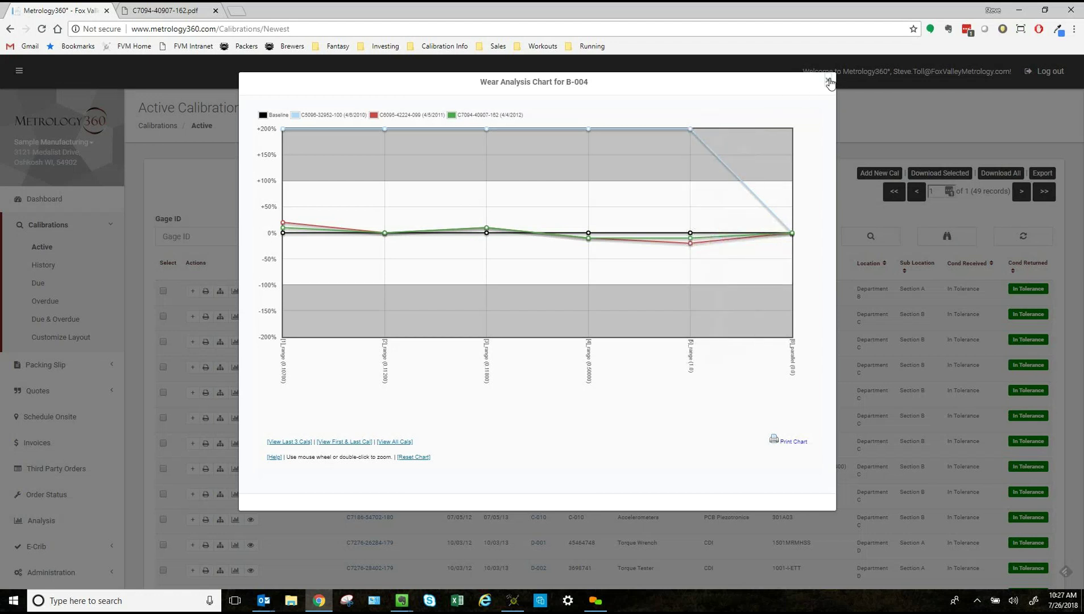
left_click(828, 81)
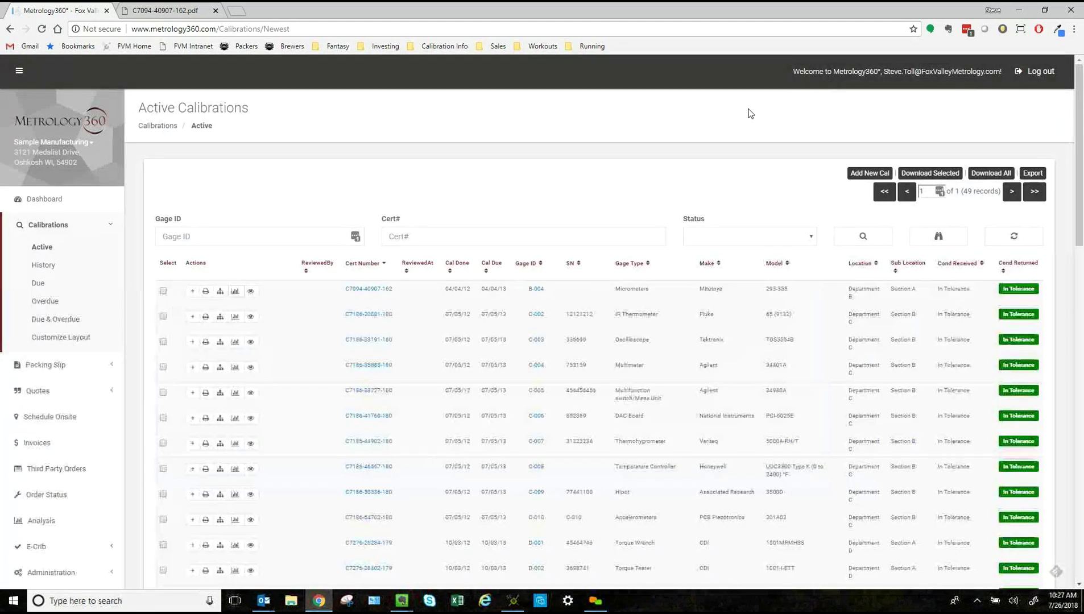
Mark gage B-004's calibration as reviewed by entering the reviewer's full name and saving it
left_click(252, 292)
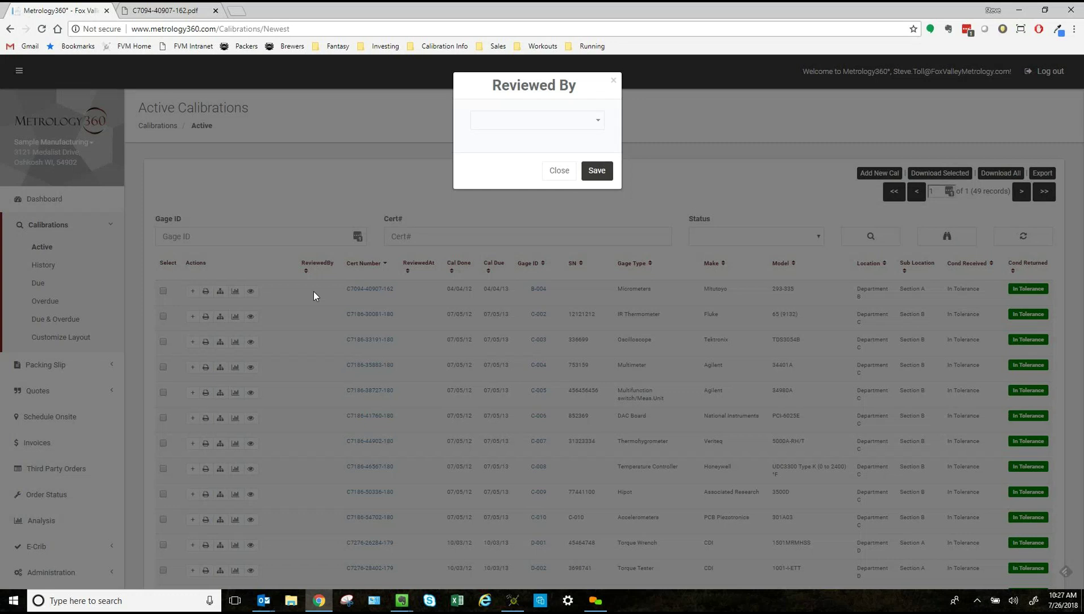
left_click(563, 120)
left_click(552, 143)
triple_click(536, 121)
type("John Doe")
left_click(596, 171)
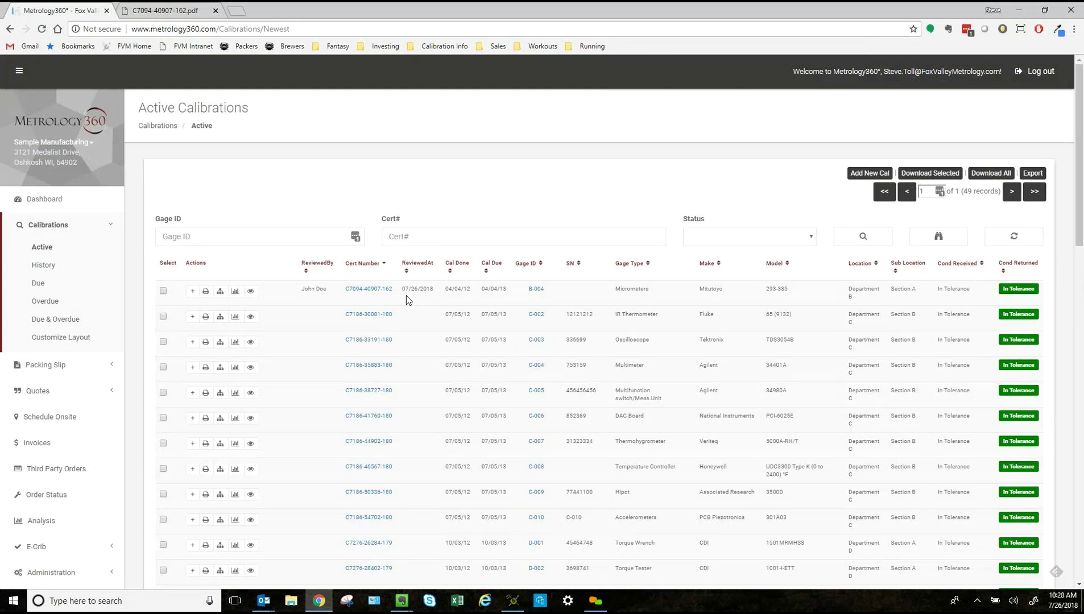
left_click(373, 289)
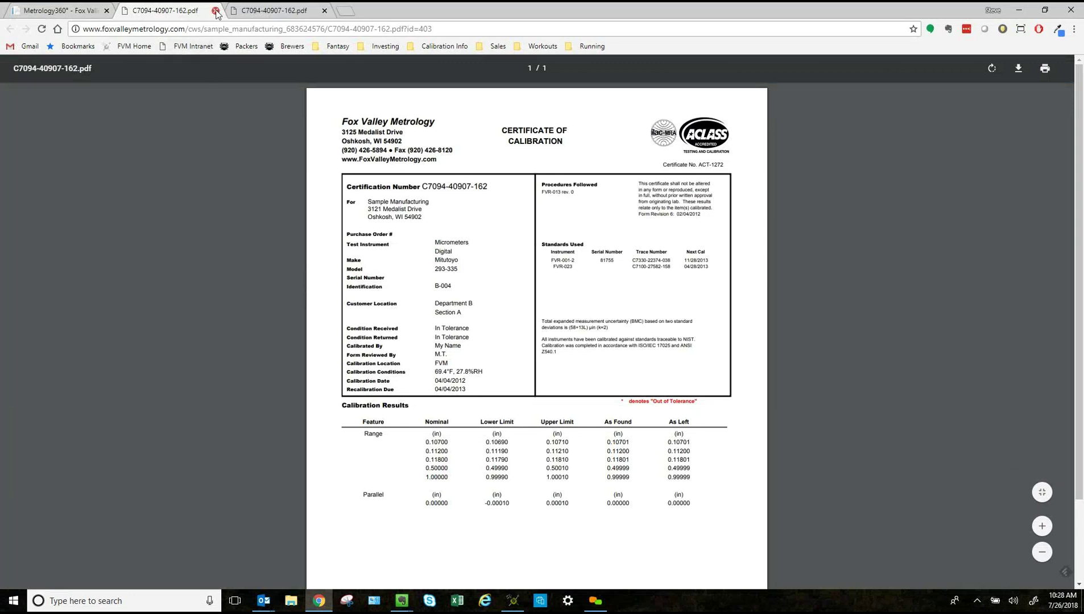
scroll(513, 462, "down", 3)
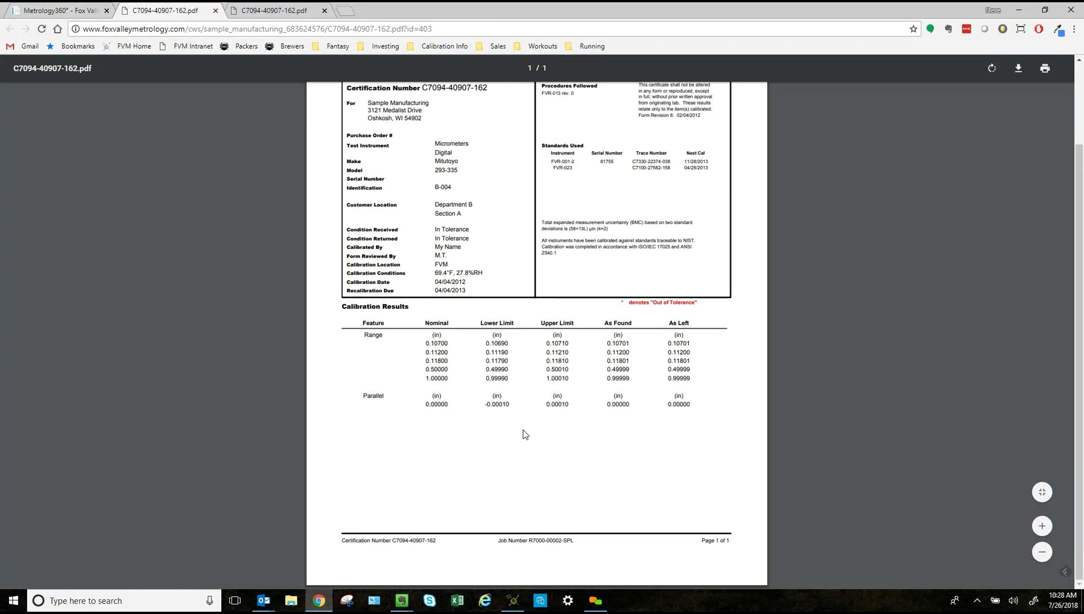
left_click(215, 11)
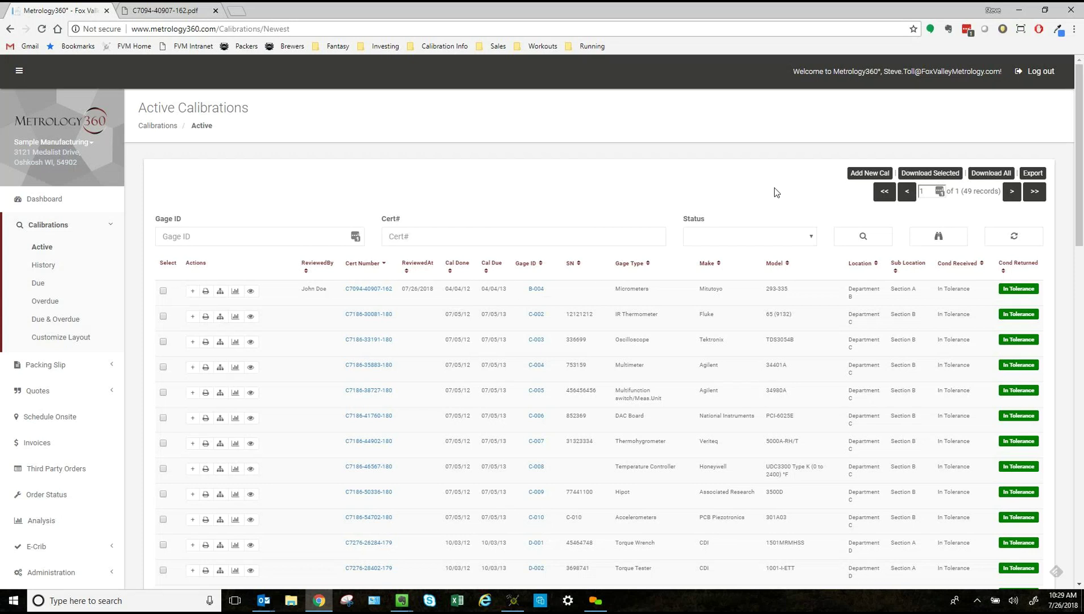
Open a blank new calibration entry, check its data fields and document upload options, and close it
left_click(859, 174)
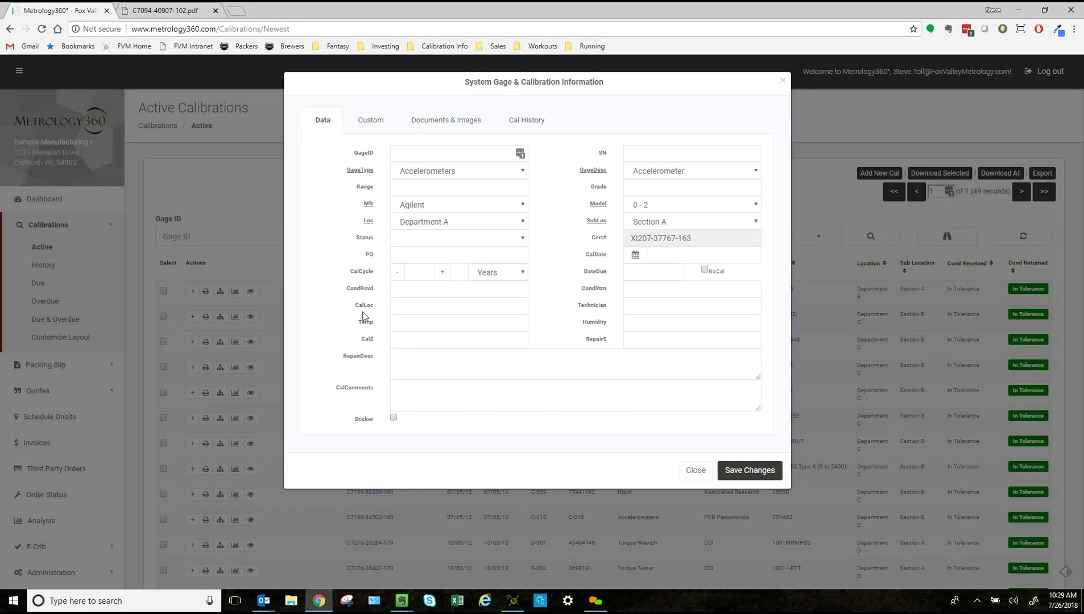
left_click(461, 125)
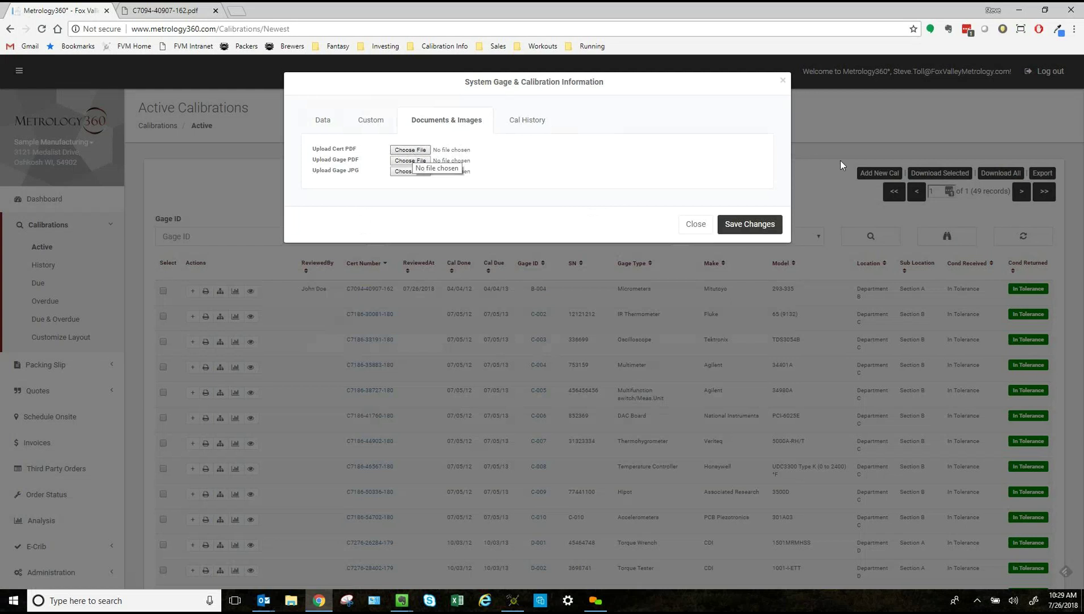
left_click(695, 224)
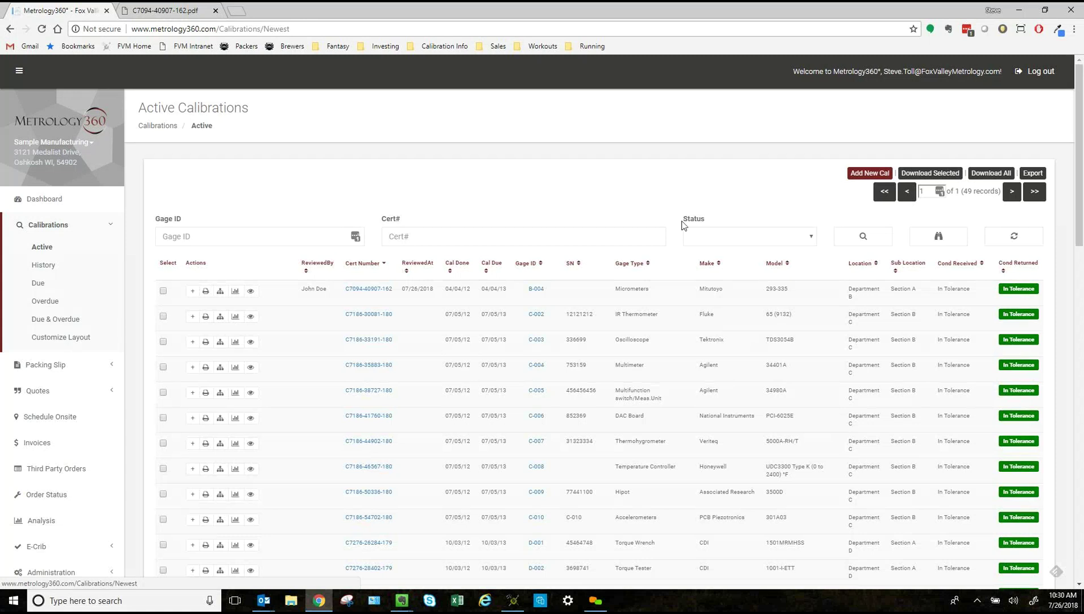
Open a new calibration entry based on gage B-004, review its prefilled data and document uploads, and close it
left_click(192, 291)
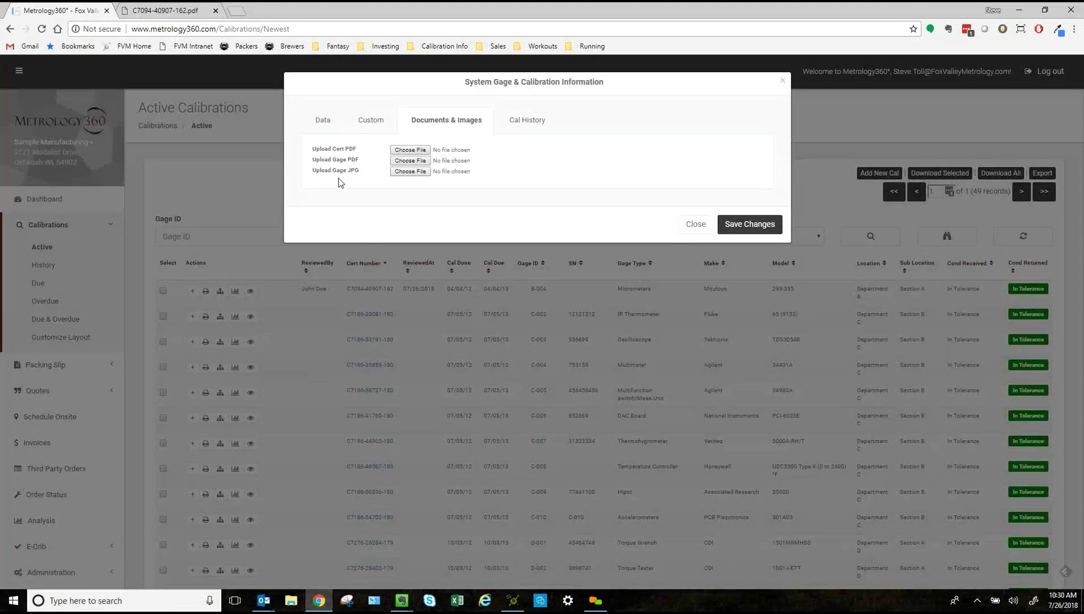
left_click(323, 120)
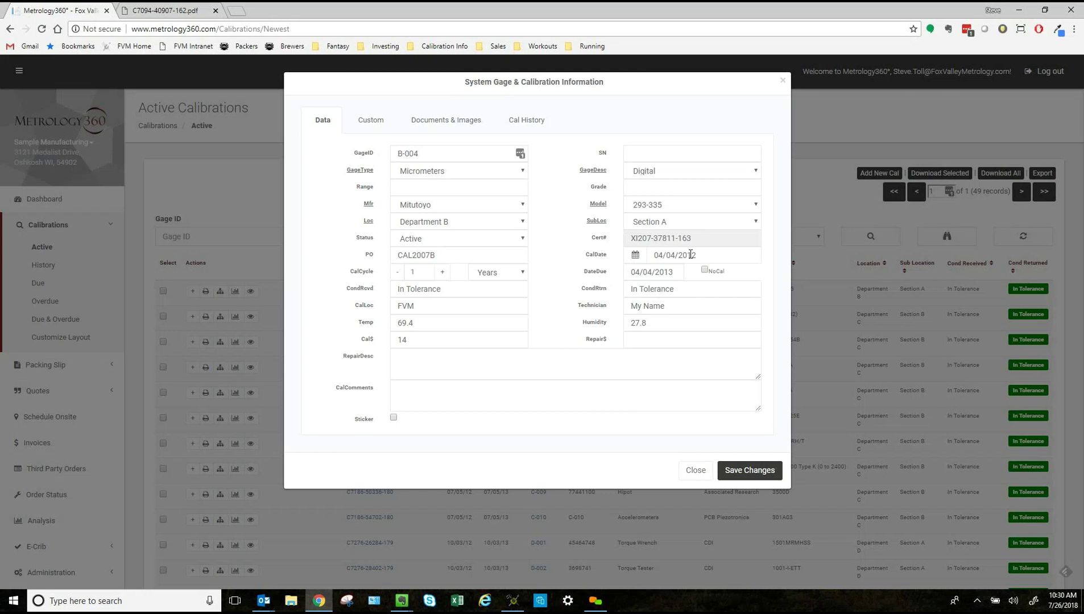
left_click(446, 120)
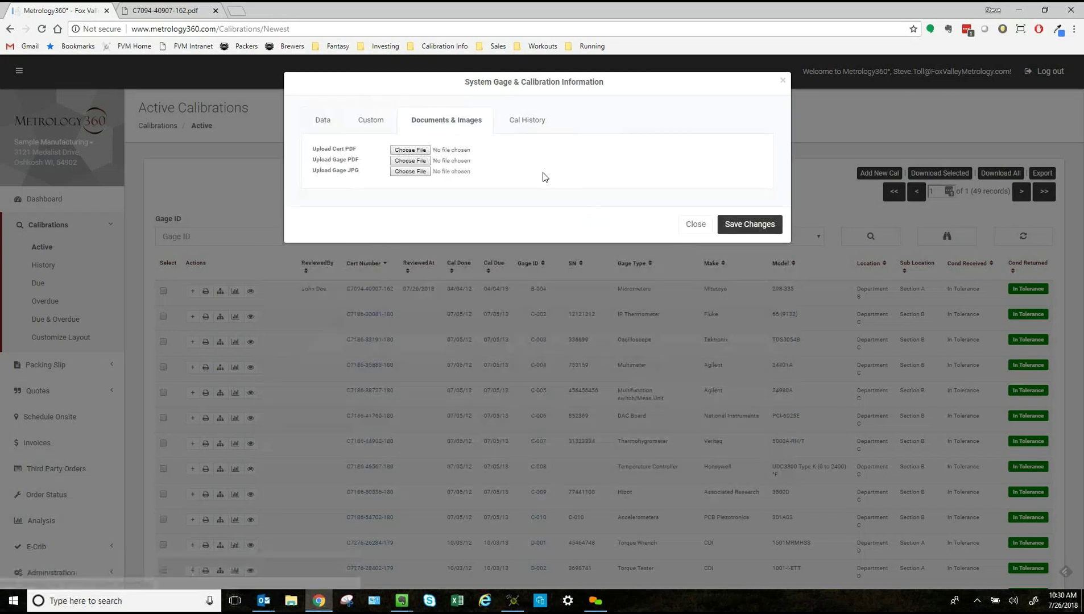
left_click(782, 80)
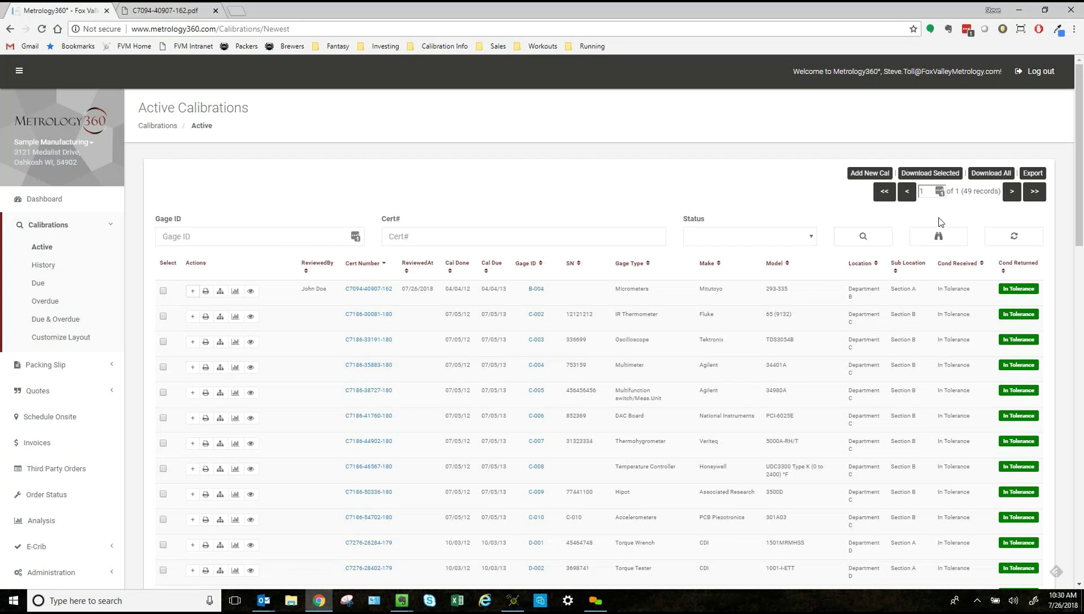
Start an advanced search with the Gage Type criterion set to Contains "calipers"
left_click(932, 233)
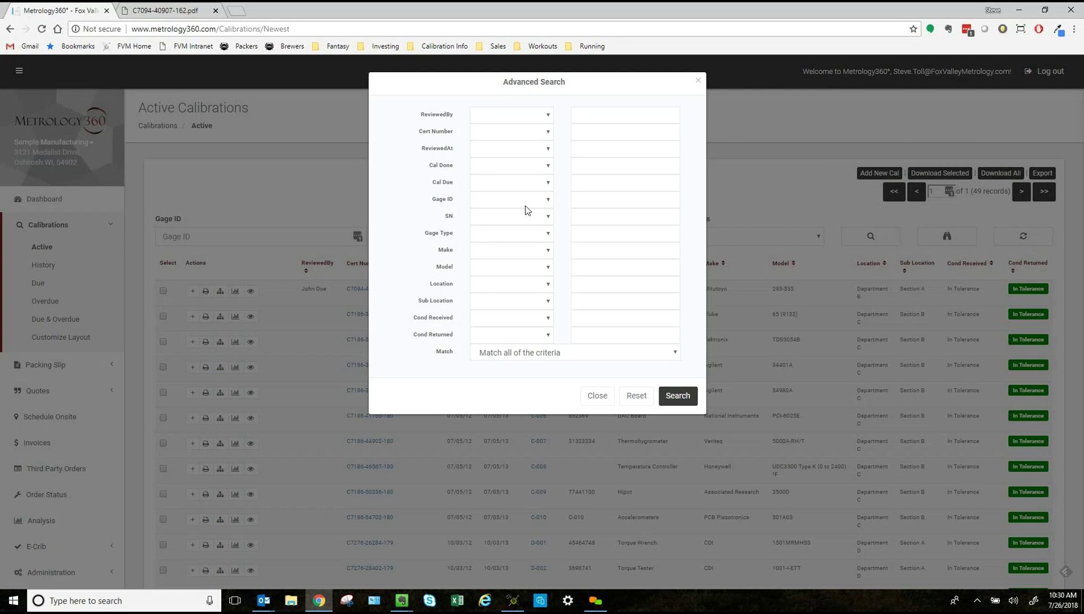
left_click(547, 233)
left_click(525, 271)
left_click(600, 238)
type("calipers")
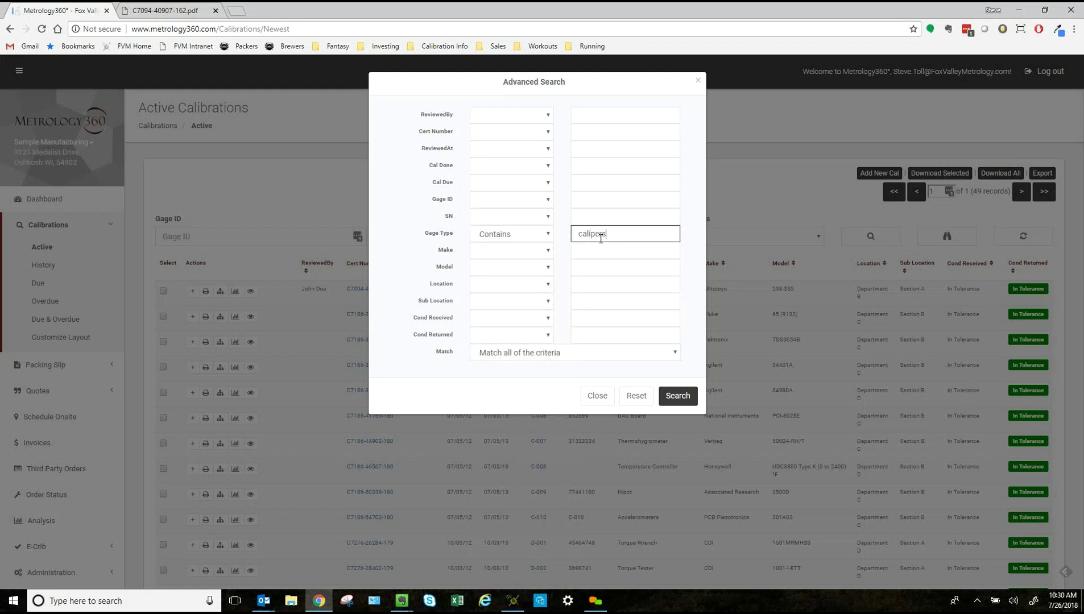
Try the Between condition for the Cal Done criterion in the advanced search
left_click(546, 165)
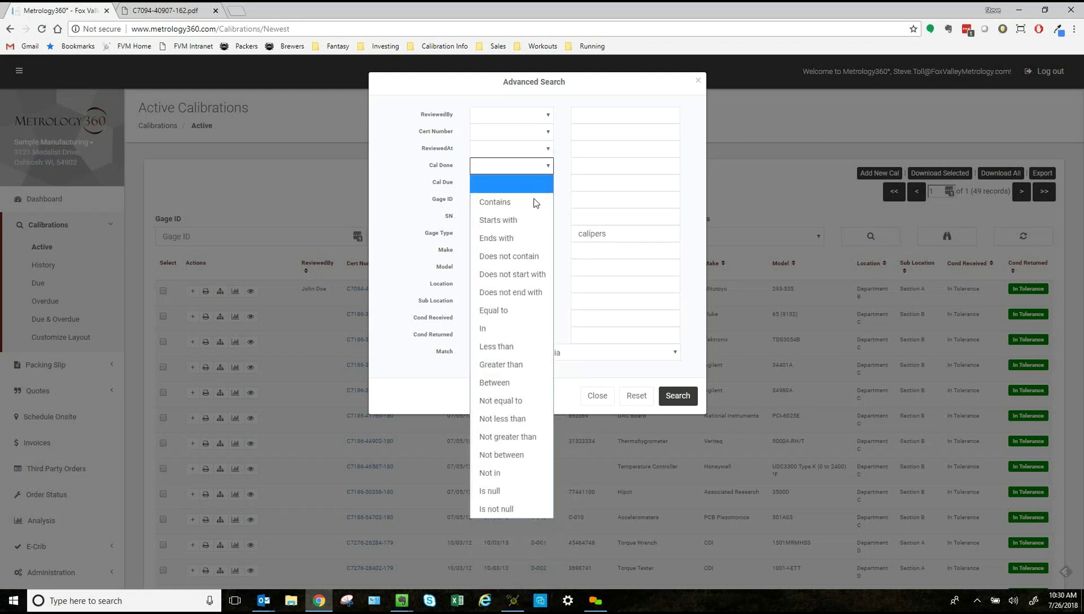
left_click(525, 382)
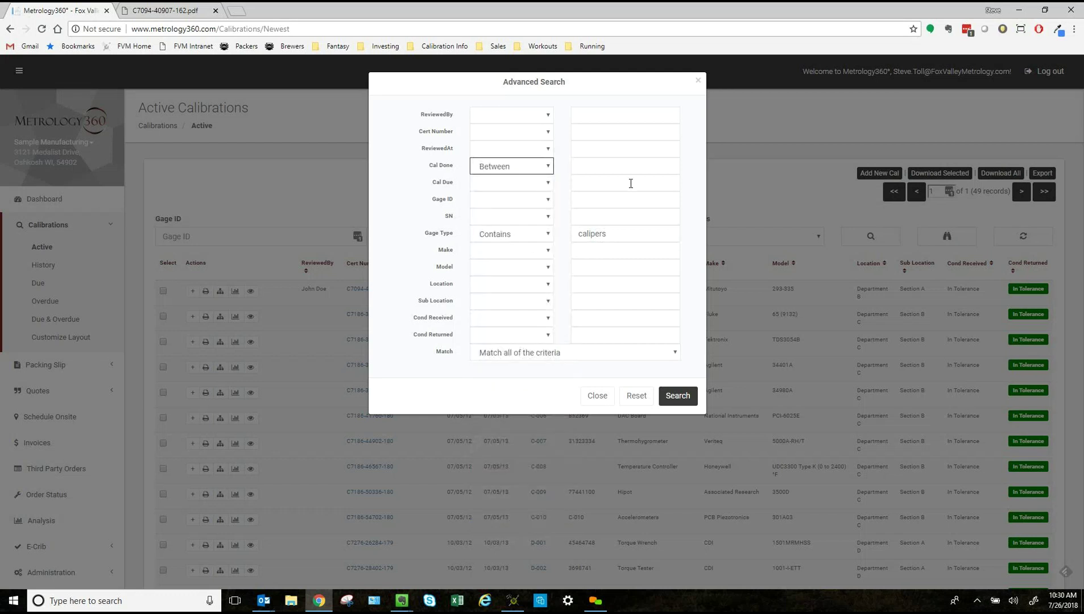
left_click(606, 172)
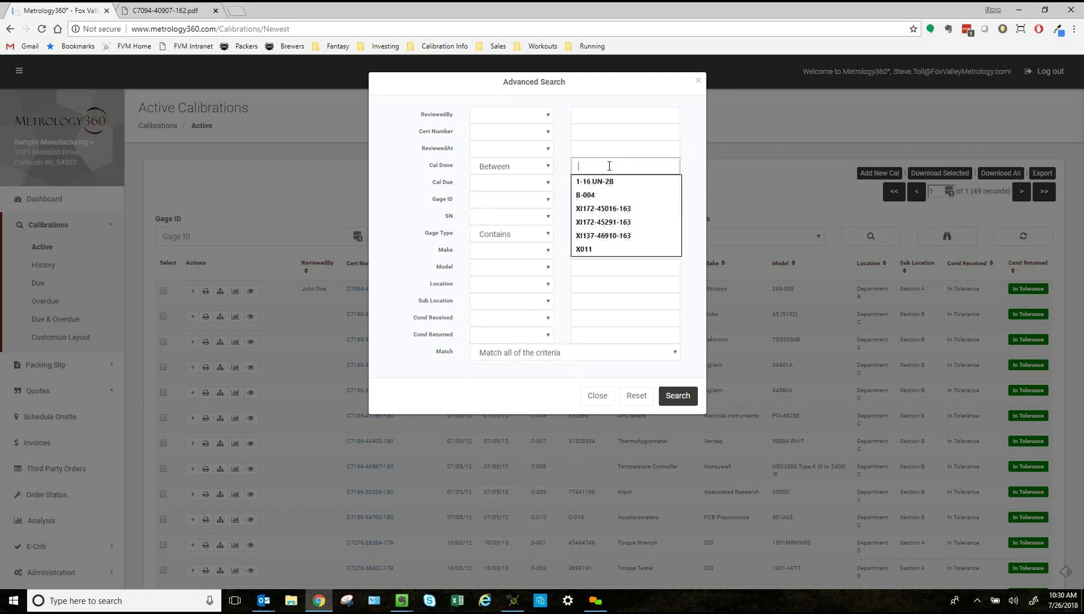
left_click(549, 167)
left_click(520, 382)
Set the Cal Done criterion to Less than 04/01/2018 and close the advanced search without running it
left_click(545, 170)
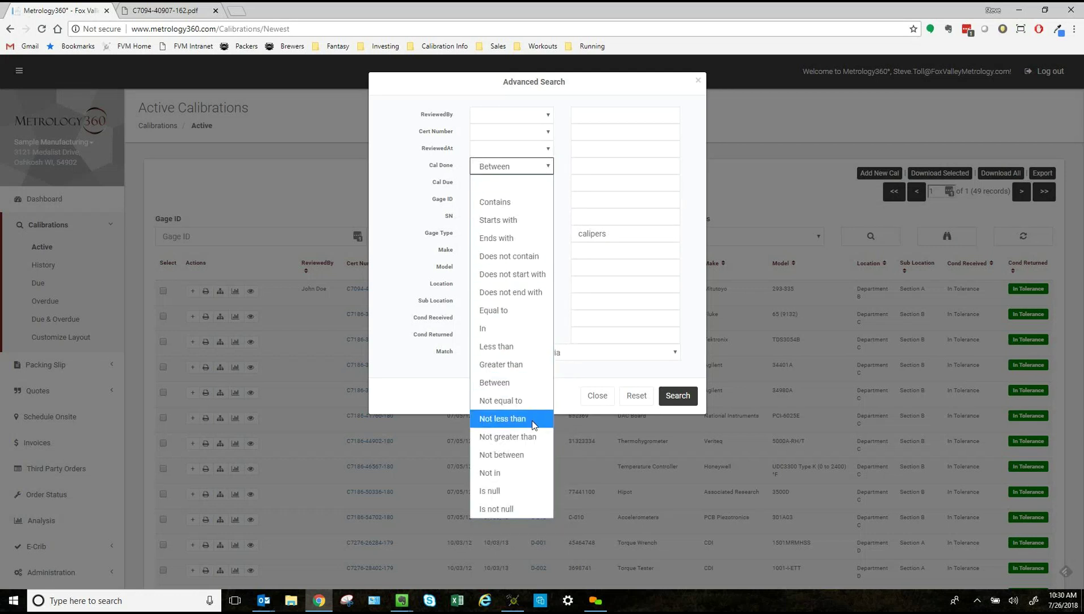
left_click(530, 346)
left_click(603, 165)
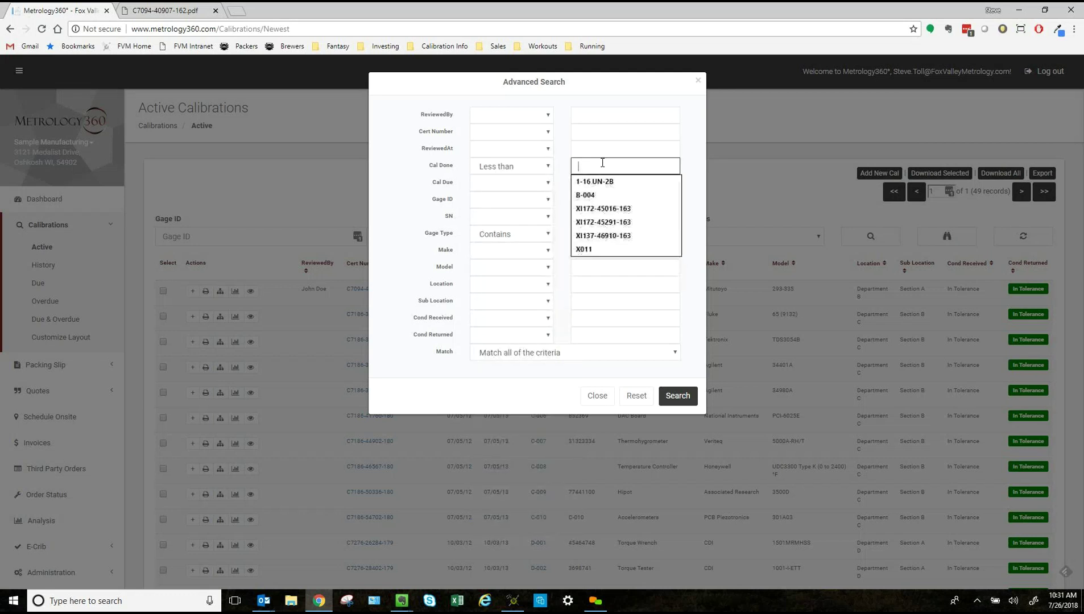
type("0")
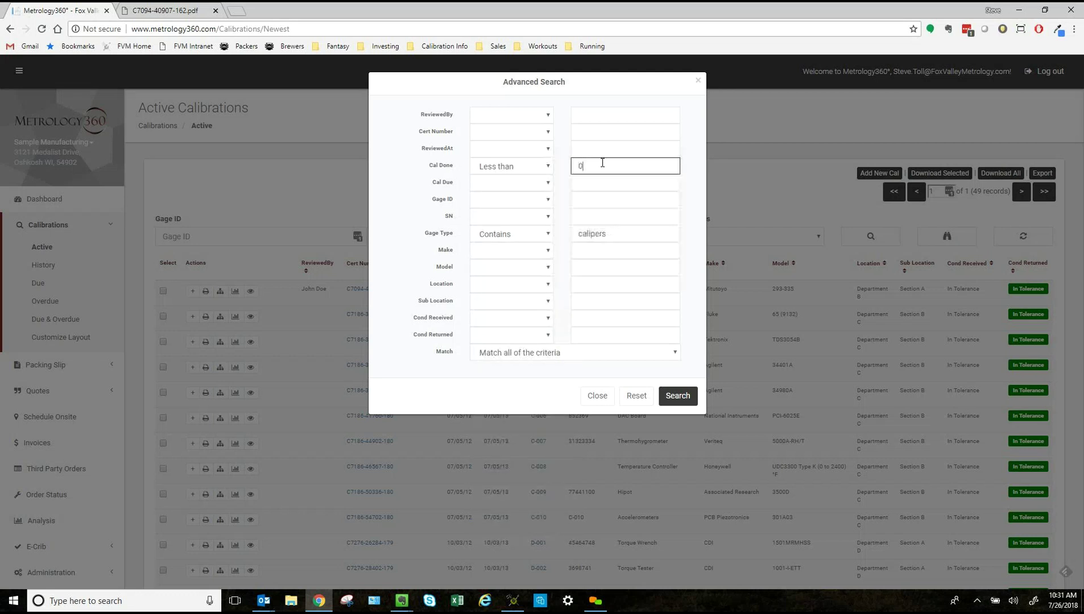
type("4/01/2018")
left_click(595, 398)
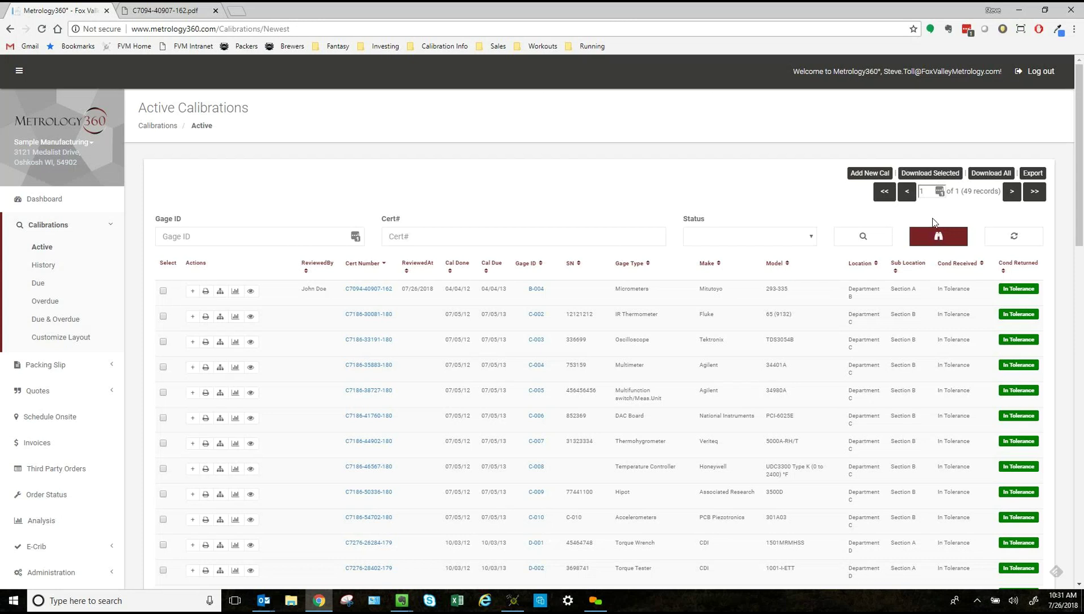
Try to export the active calibrations list to Excel and close the page it opens
left_click(1033, 173)
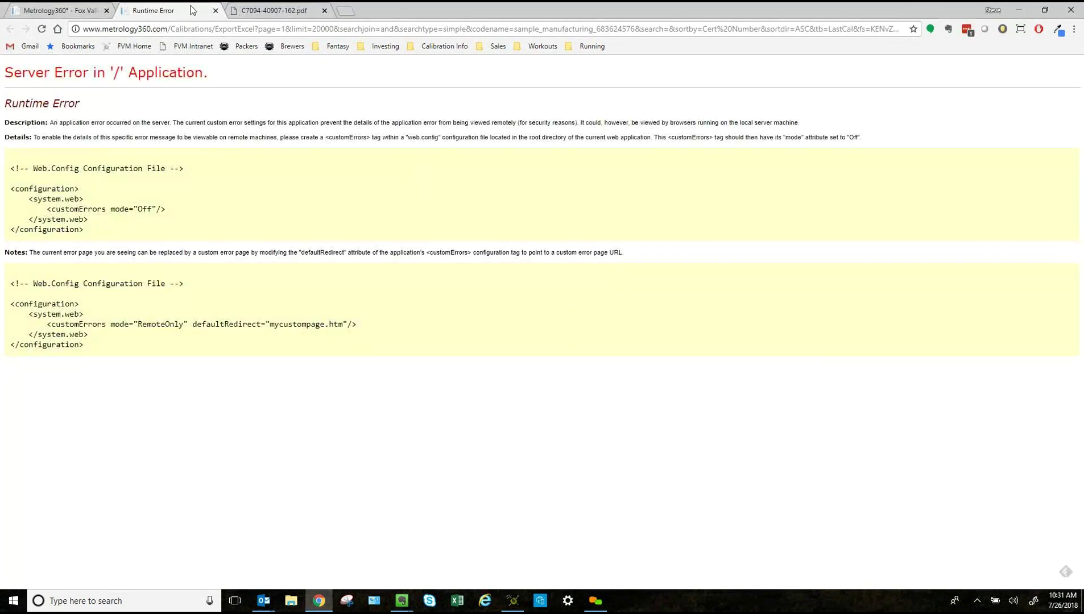
left_click(215, 10)
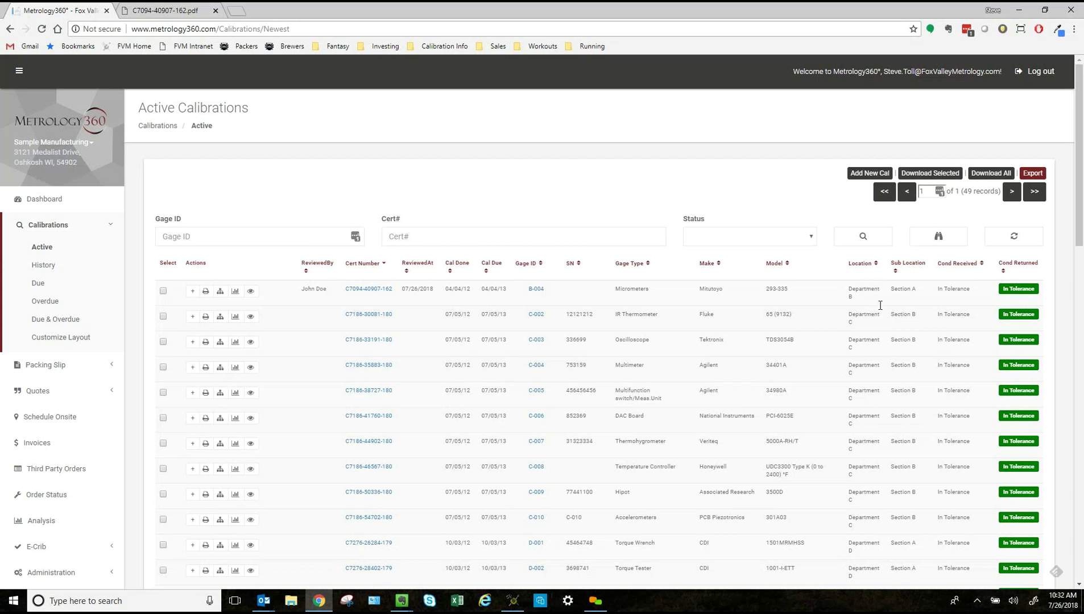
Open gage B-004's system data fields, check its location setting, and close them without saving
left_click(537, 289)
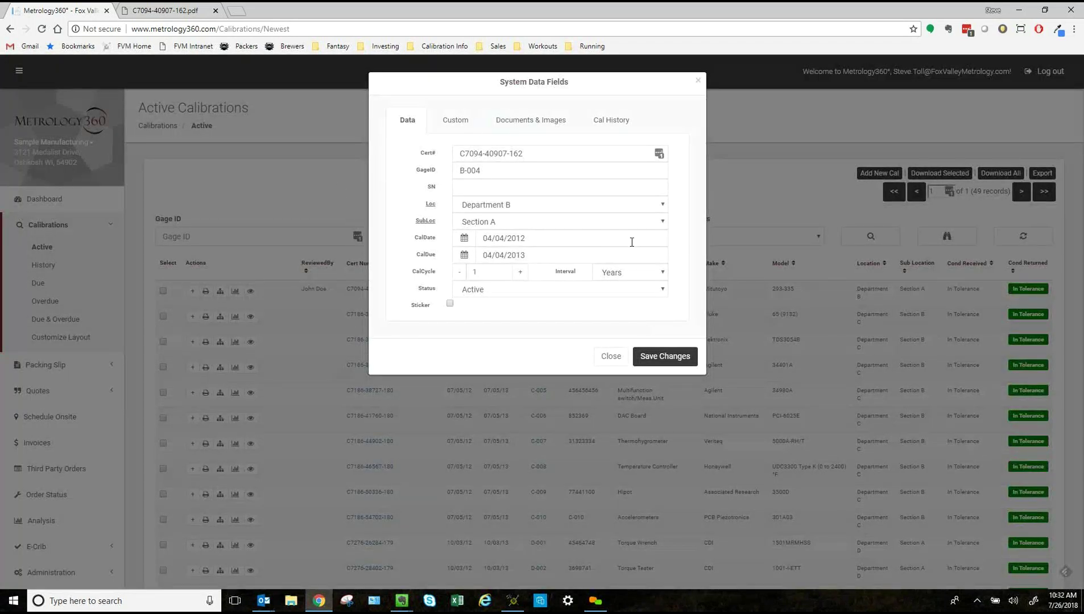
left_click(568, 205)
left_click(707, 170)
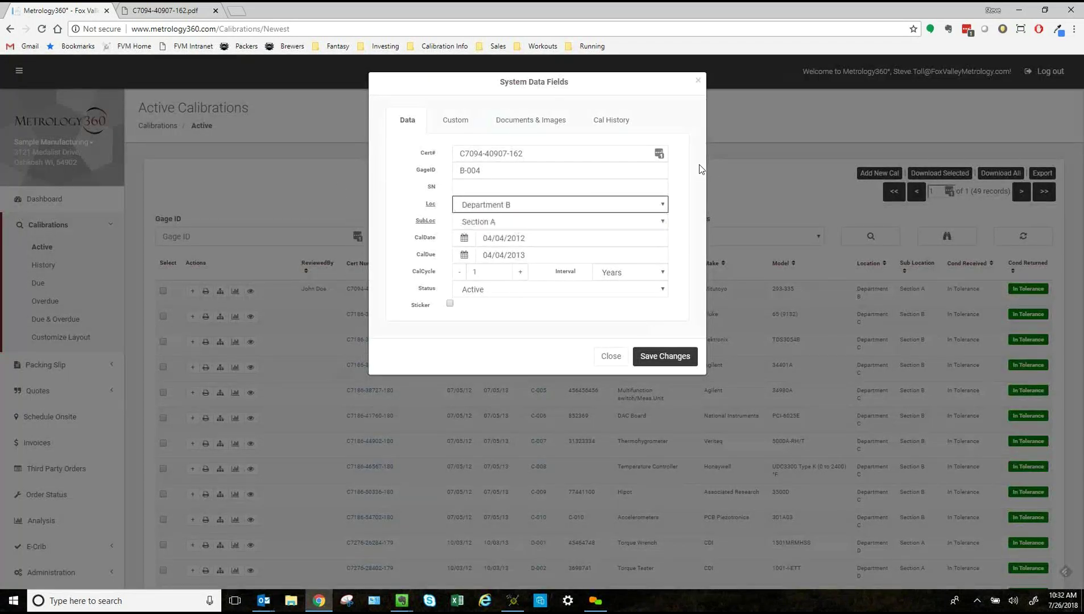
left_click(698, 81)
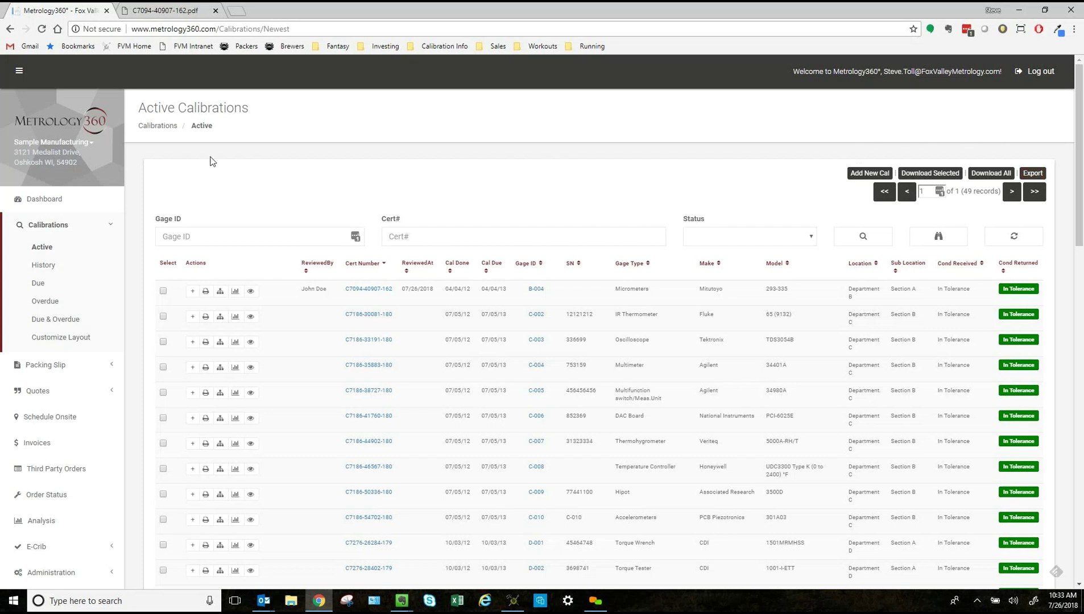
Open the data grid layout customization and try toggling the Range field's display in the grid
left_click(48, 282)
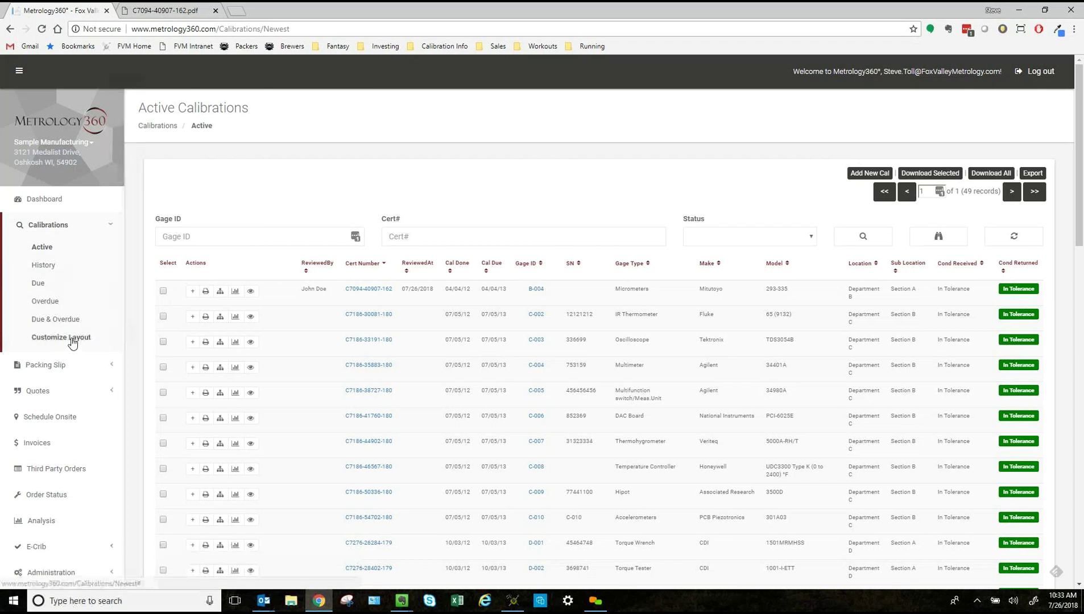
left_click_drag(310, 15, 555, 62)
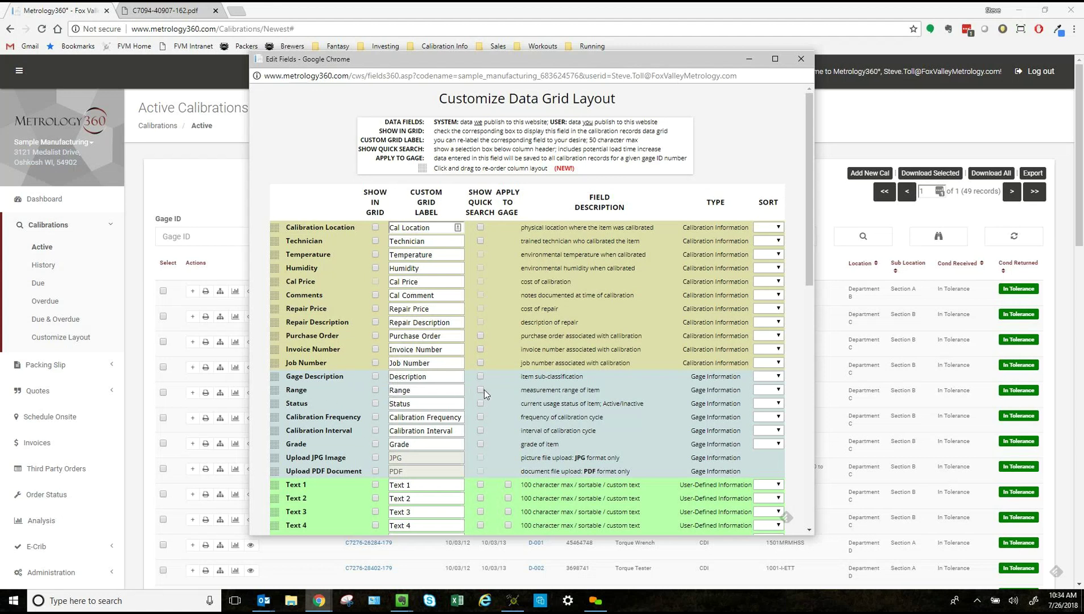
left_click(376, 390)
left_click(378, 389)
left_click(375, 390)
Show the user-defined Text 1 field in the grid and relabel it "Owner"
scroll(529, 373, "down", 5)
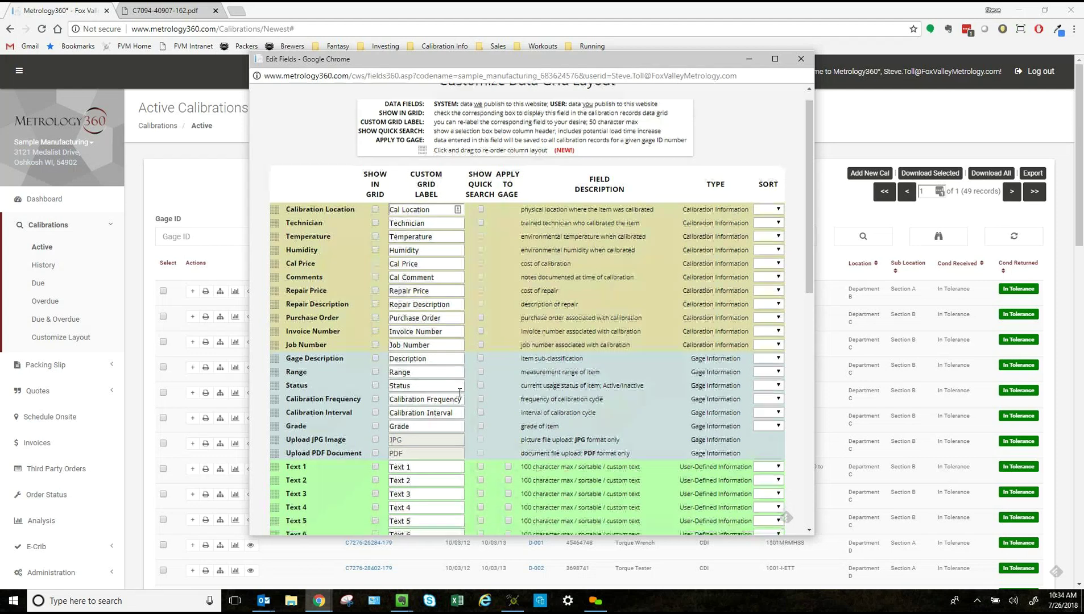
scroll(535, 367, "down", 1)
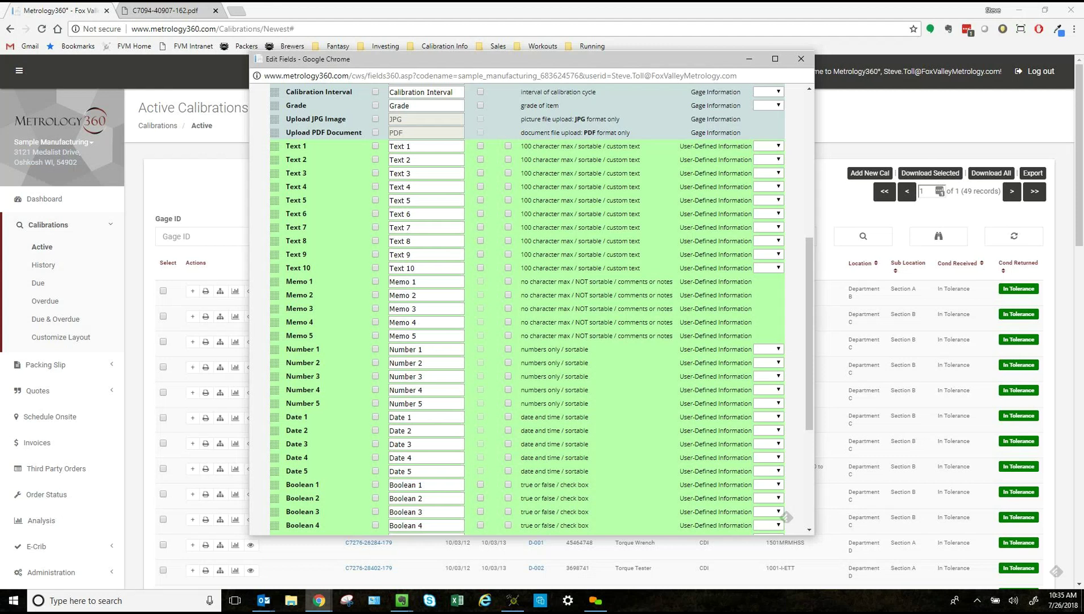
left_click(375, 146)
left_click_drag(411, 147, 405, 147)
key("BackSpace")
key("BackSpace")
key("BackSpace")
key("BackSpace")
key("BackSpace")
key("BackSpace")
type("Owner")
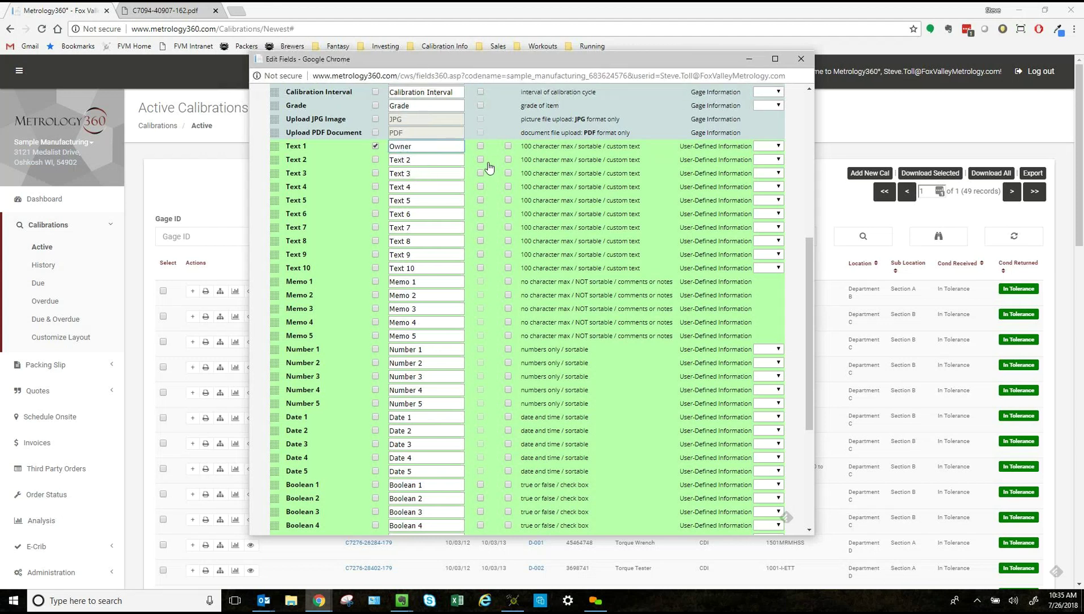
Stop showing the Owner field in the grid and close the layout customization without saving
scroll(630, 262, "down", 3)
scroll(630, 262, "up", 6)
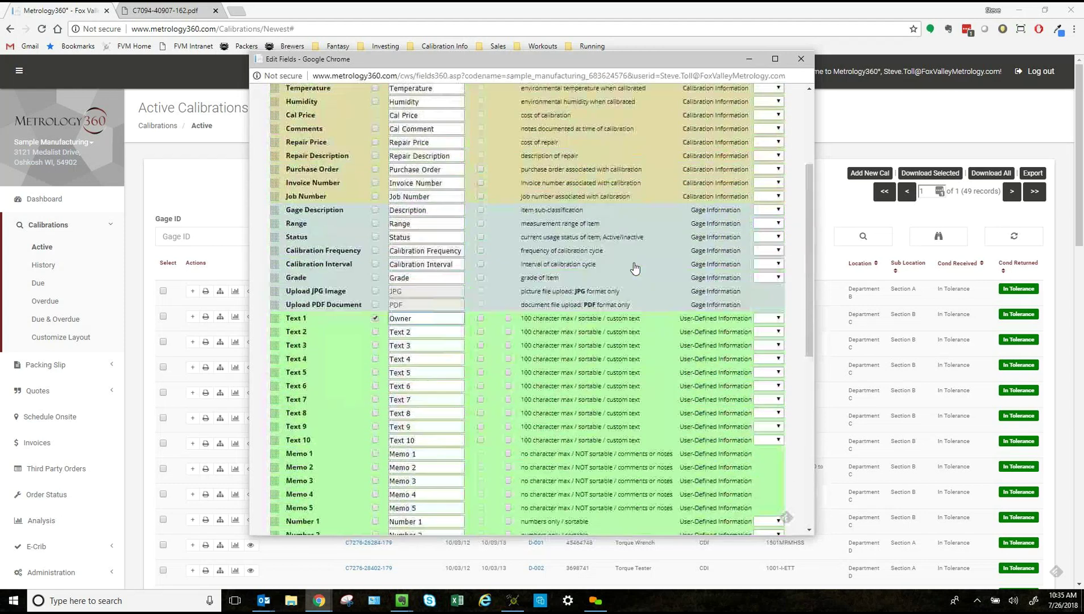
scroll(631, 264, "down", 2)
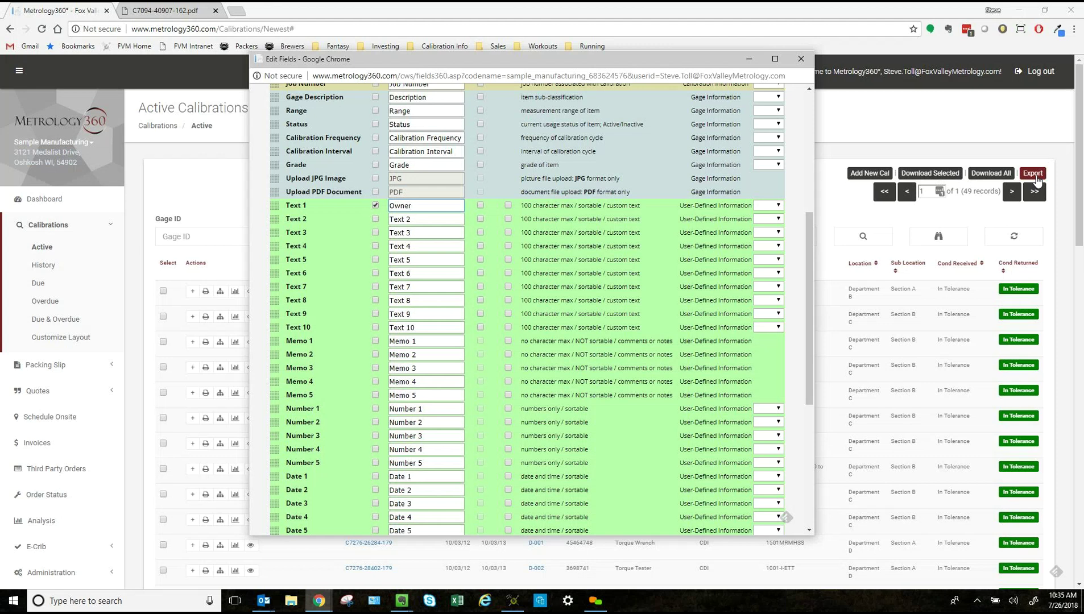
left_click(375, 206)
scroll(448, 424, "down", 1)
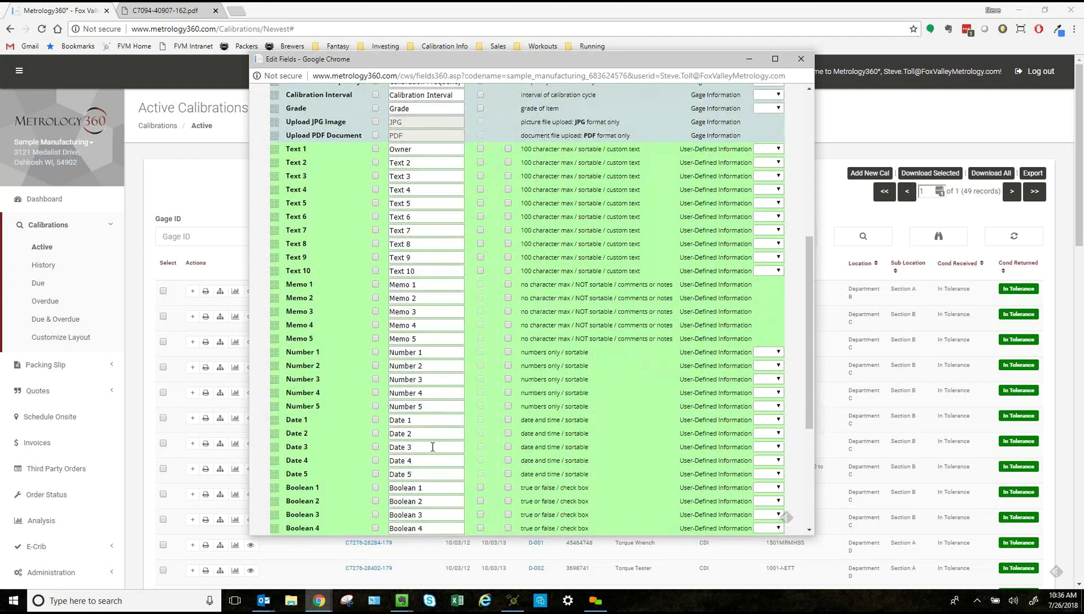
scroll(439, 452, "down", 1)
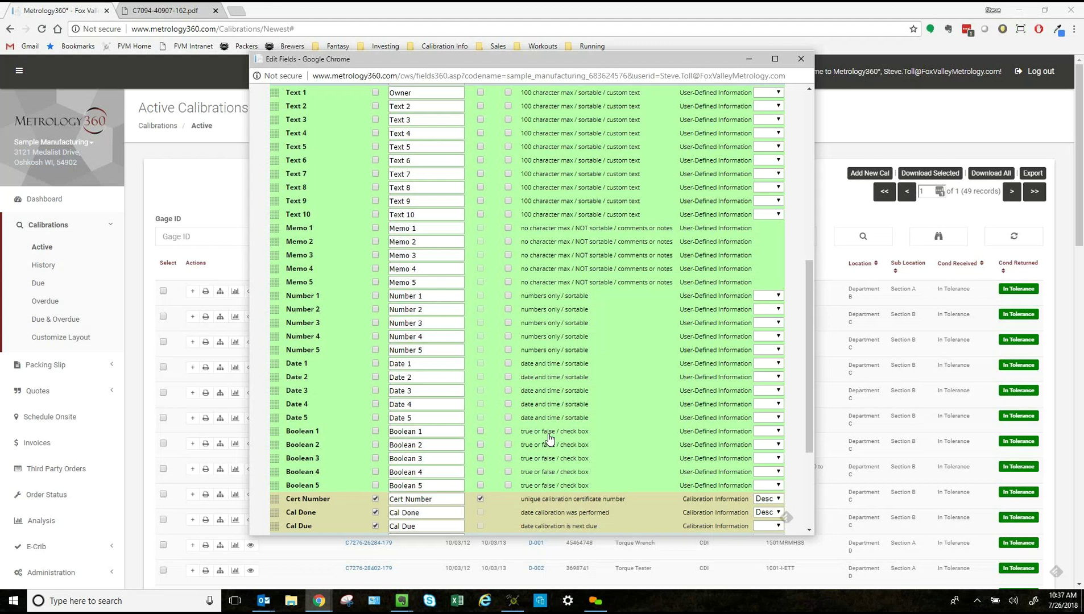
left_click(802, 59)
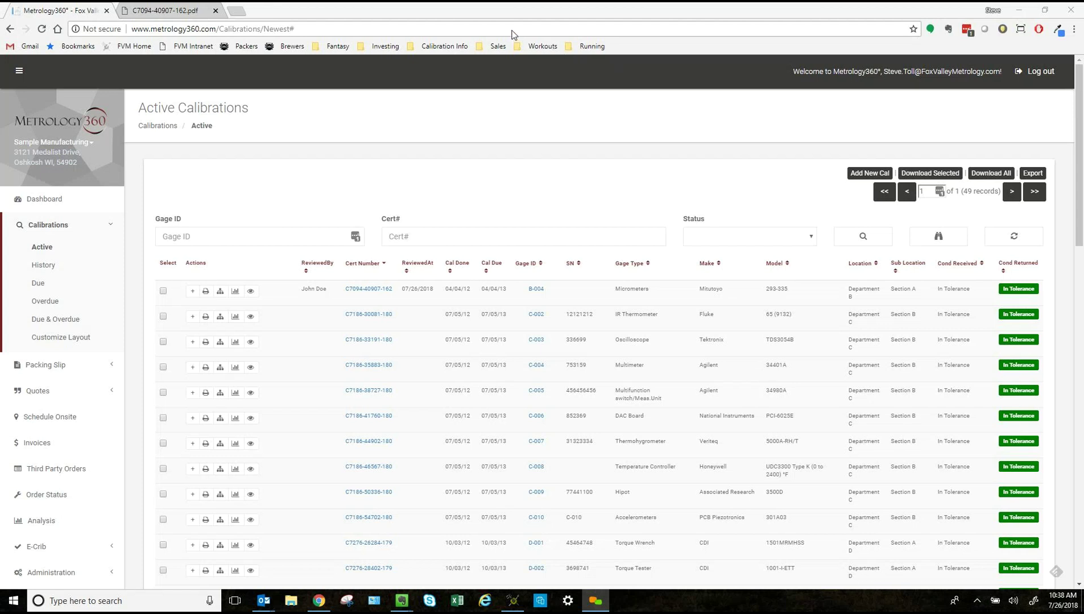
Collapse the Calibrations section of the site navigation
left_click(113, 225)
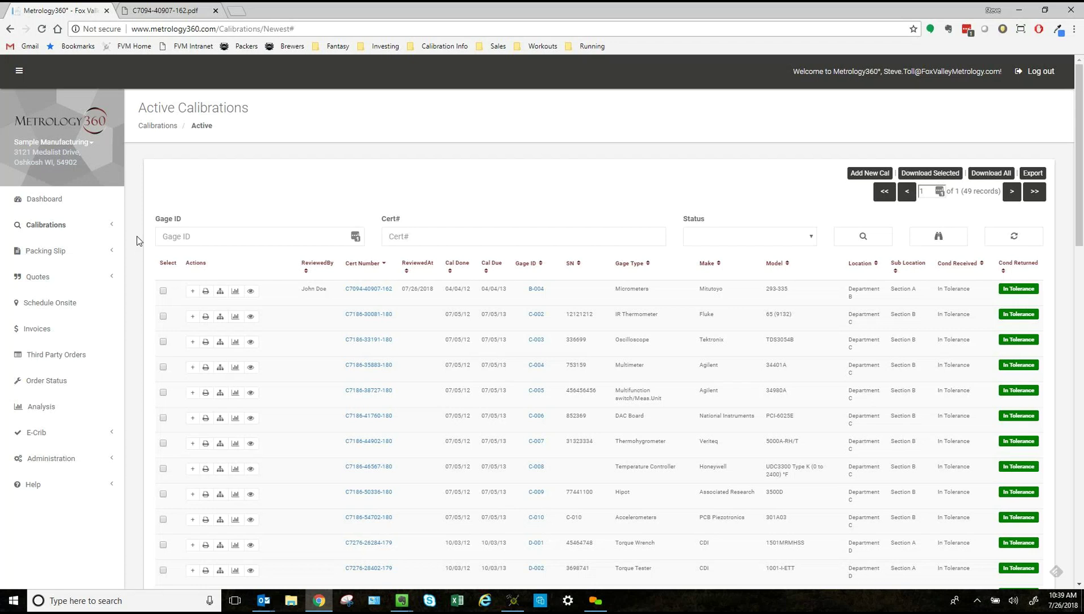
Open the packing slip creation form and choose Fox Valley Metrology's Oshkosh location as the ship-to destination
left_click(111, 257)
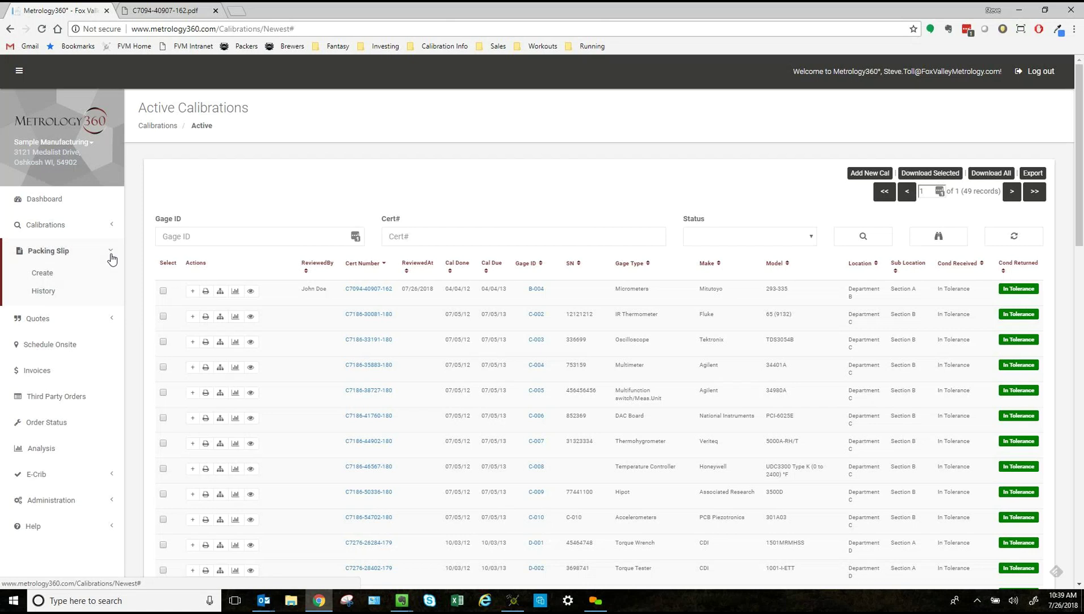
left_click(48, 276)
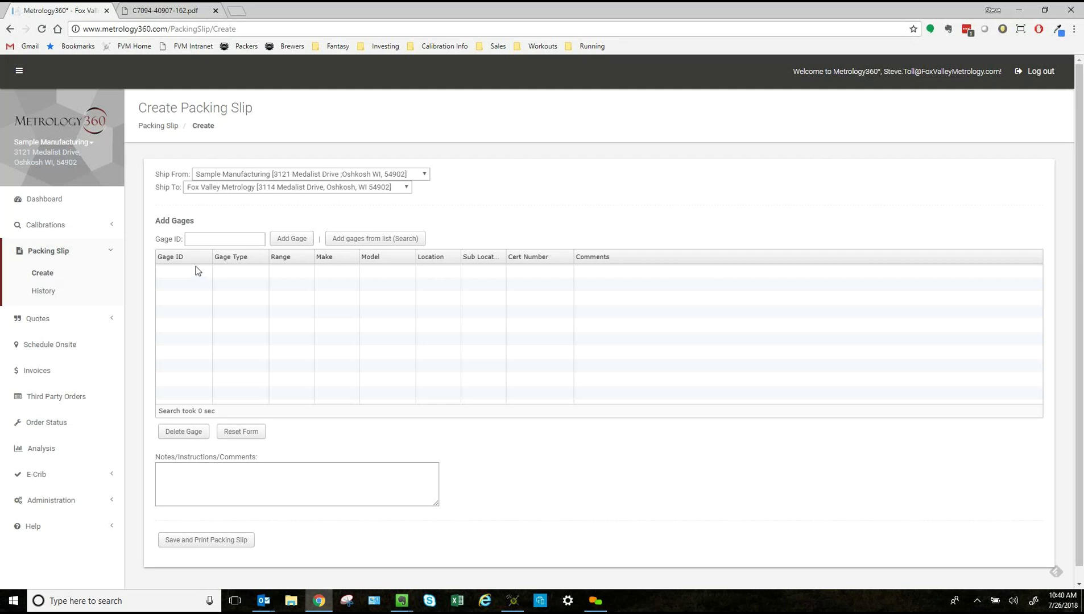
left_click(382, 188)
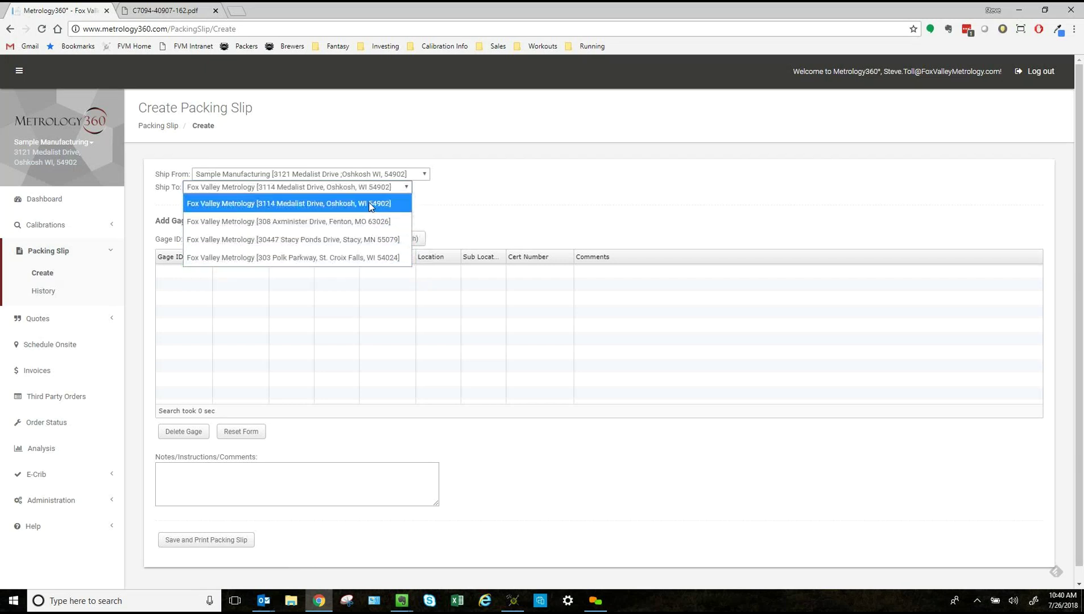
left_click(400, 206)
Open the advanced gage search for the packing slip, check its search field options, and close it without adding gages
left_click(218, 238)
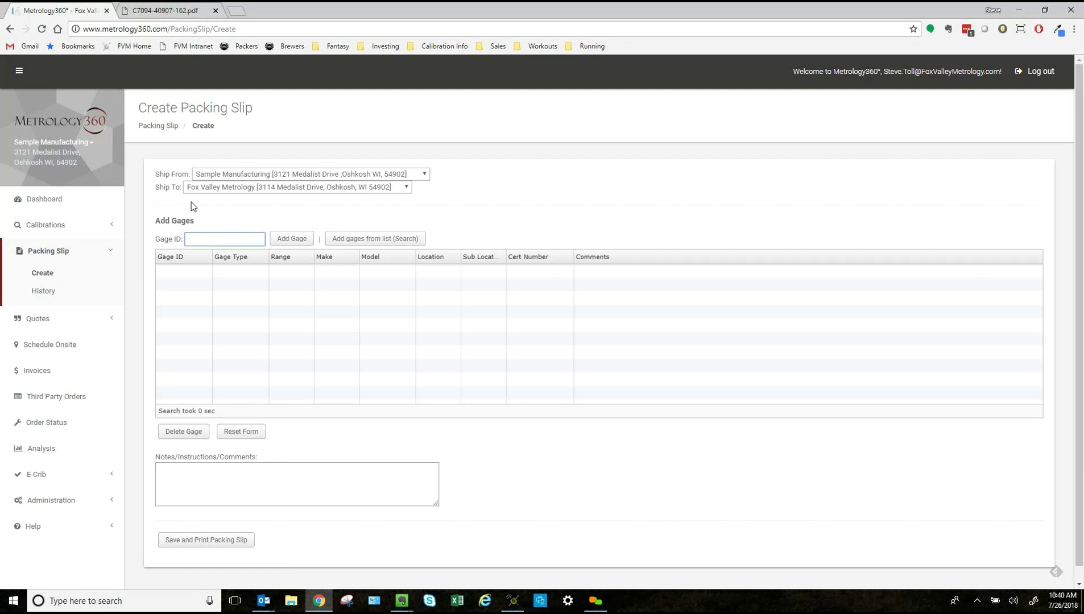
left_click(373, 239)
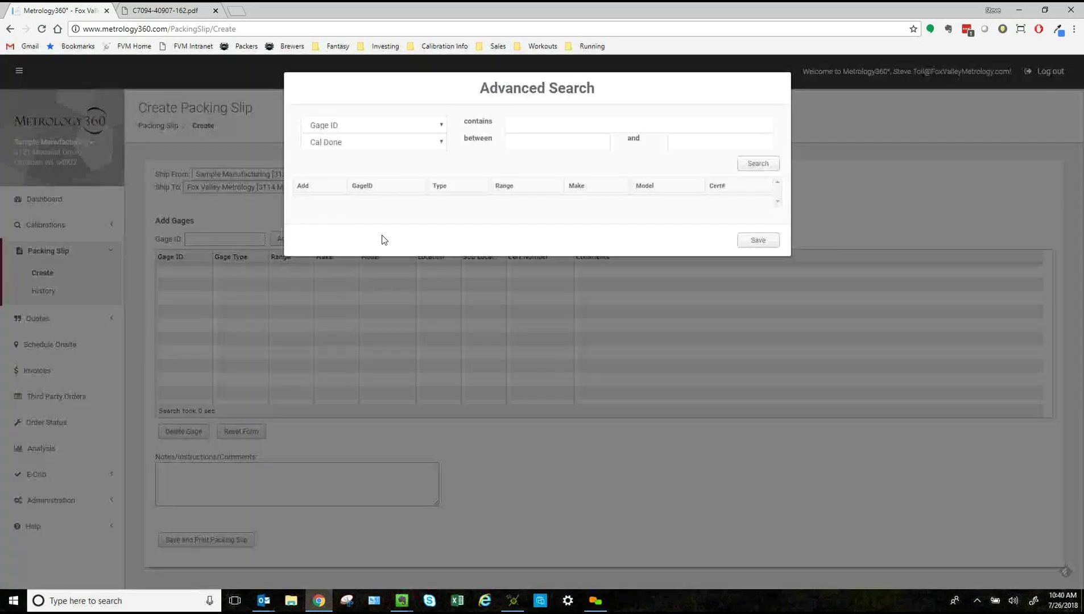
left_click(427, 126)
scroll(424, 134, "down", 5)
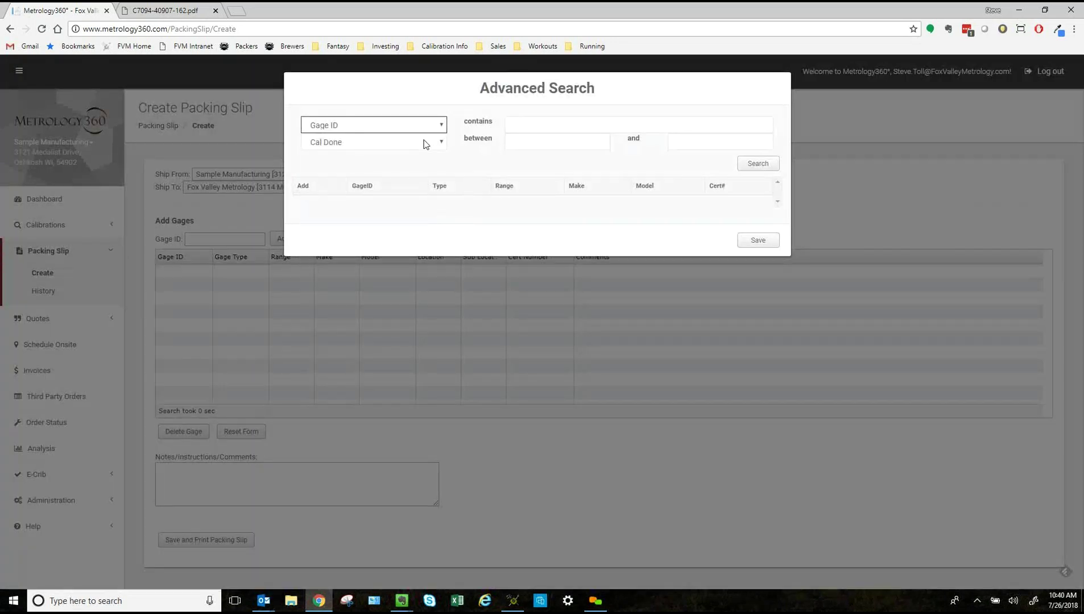
left_click(425, 126)
left_click(426, 127)
left_click(840, 155)
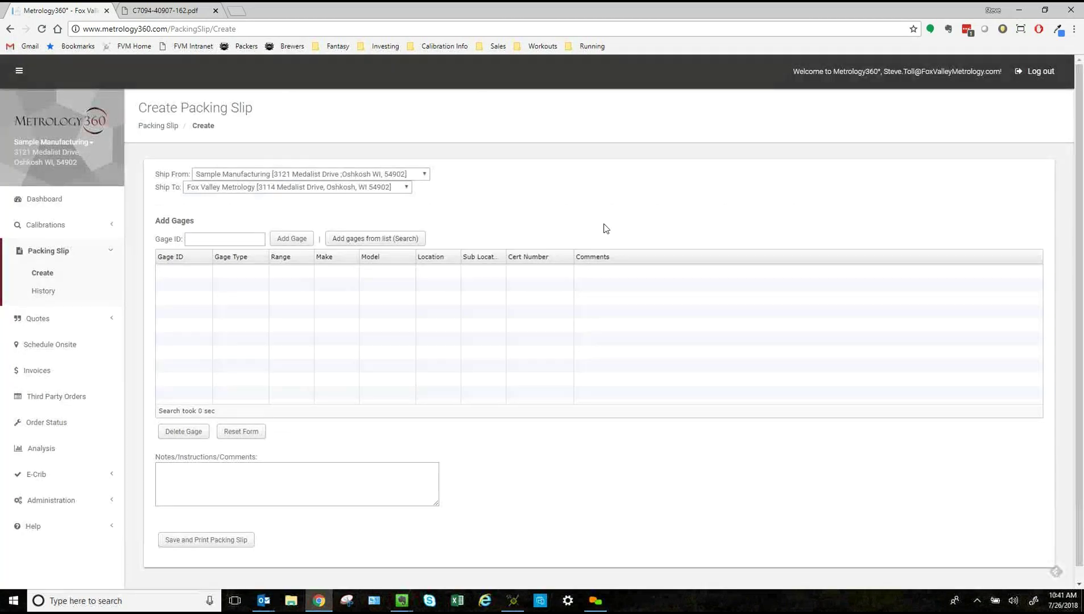
Look over the packing slip's Gage ID entry, gage table and notes field without entering anything
left_click(219, 237)
left_click(194, 272)
left_click(198, 475)
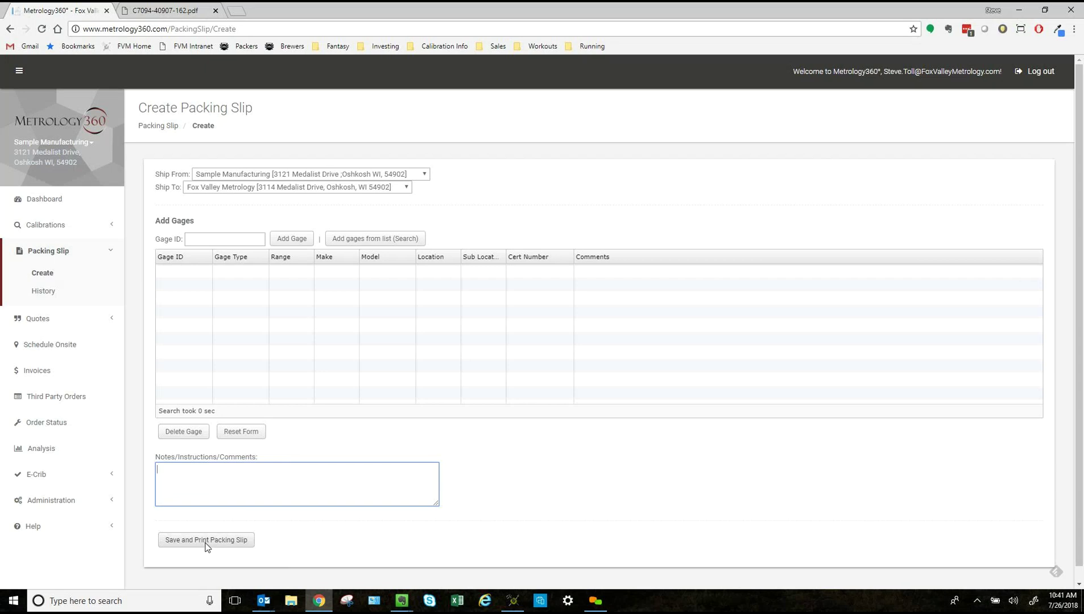
View the packing slip history and its search field, and collapse the Packing Slip section of the site navigation
left_click(43, 290)
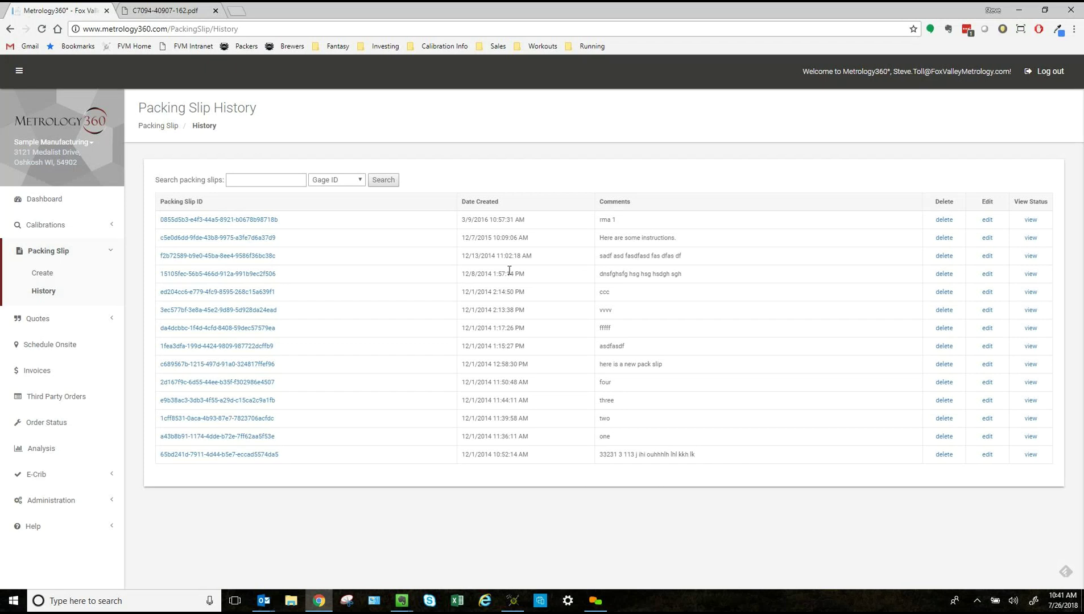
left_click(277, 180)
left_click(110, 254)
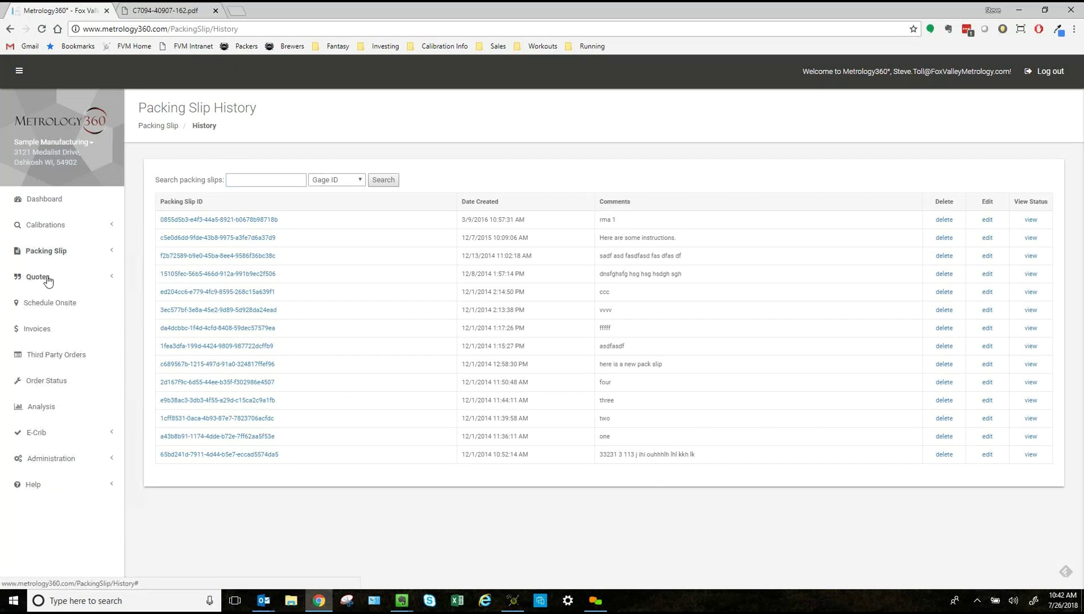
Open the quote request form and examine its quote types, gage entry options and notes
left_click(48, 278)
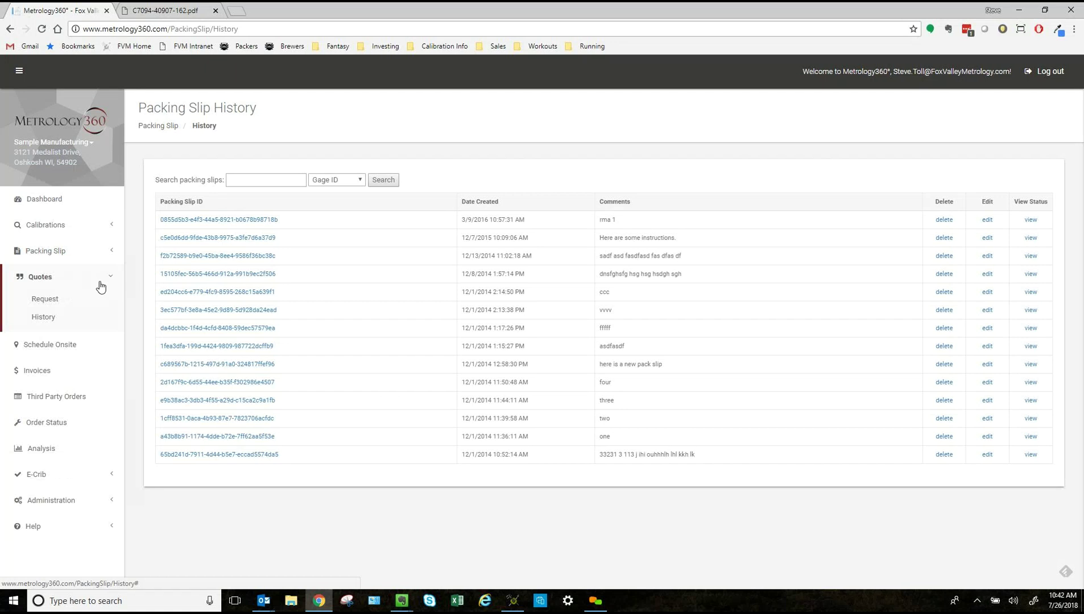
left_click(57, 299)
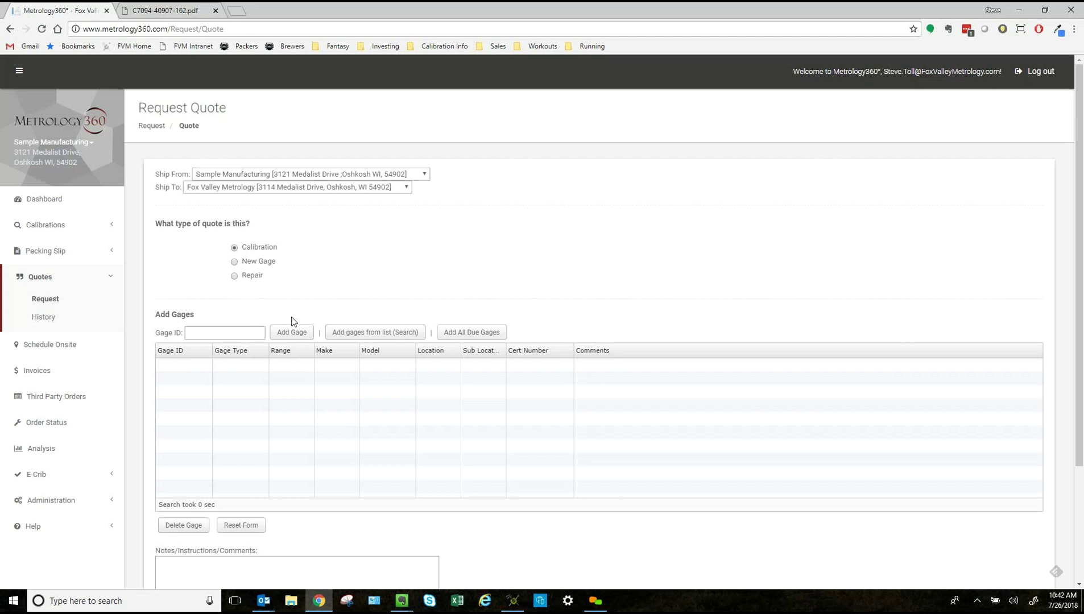
scroll(417, 394, "down", 1)
scroll(418, 393, "down", 2)
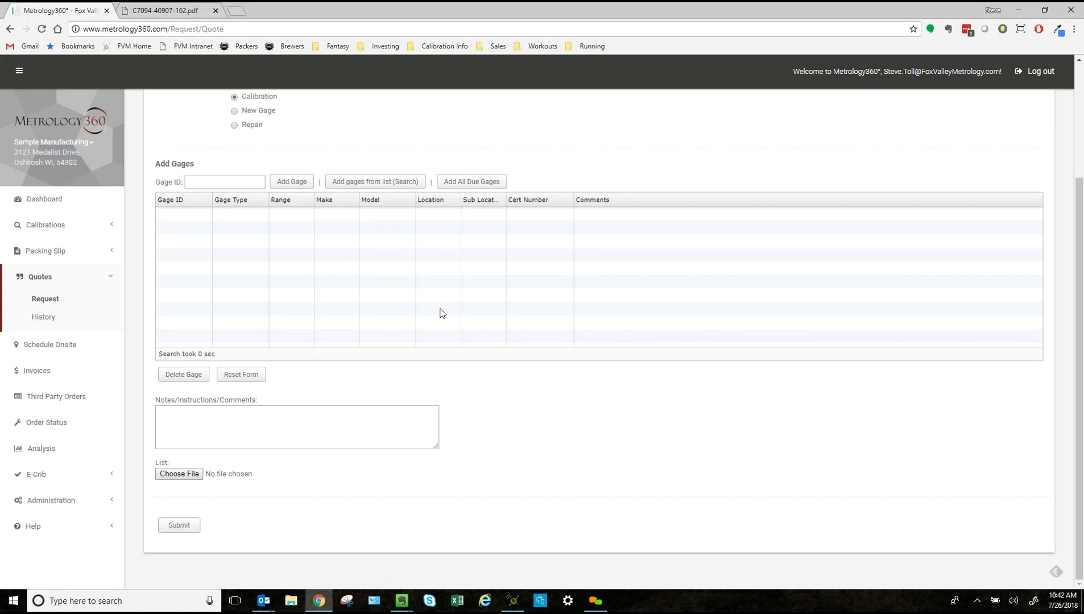
scroll(442, 312, "up", 2)
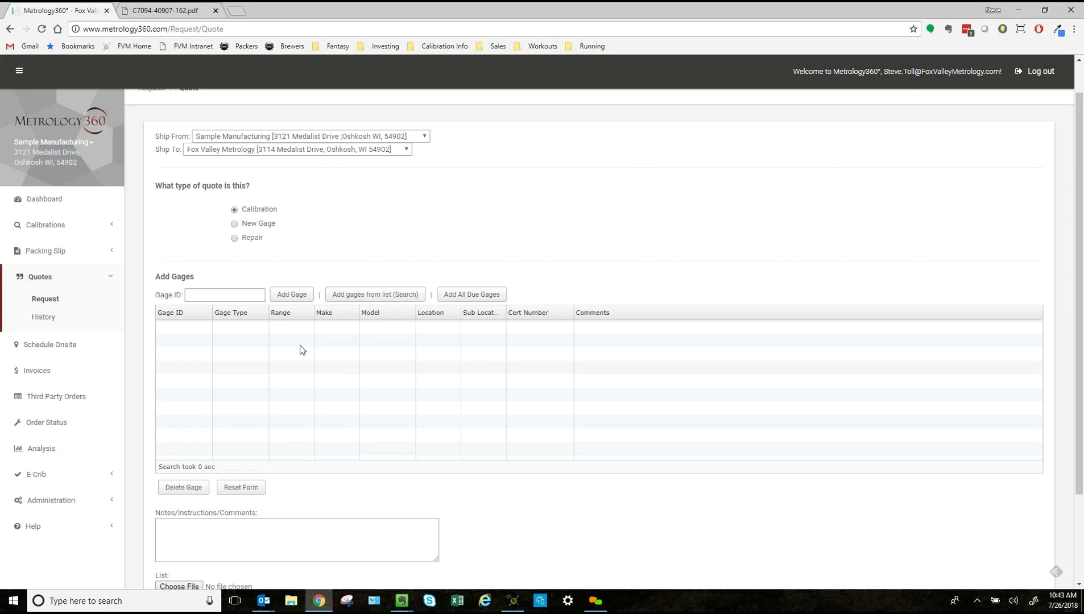
Try adding all due gages to the quote request and review the form down to its list file attachment
left_click(477, 298)
scroll(196, 522, "down", 2)
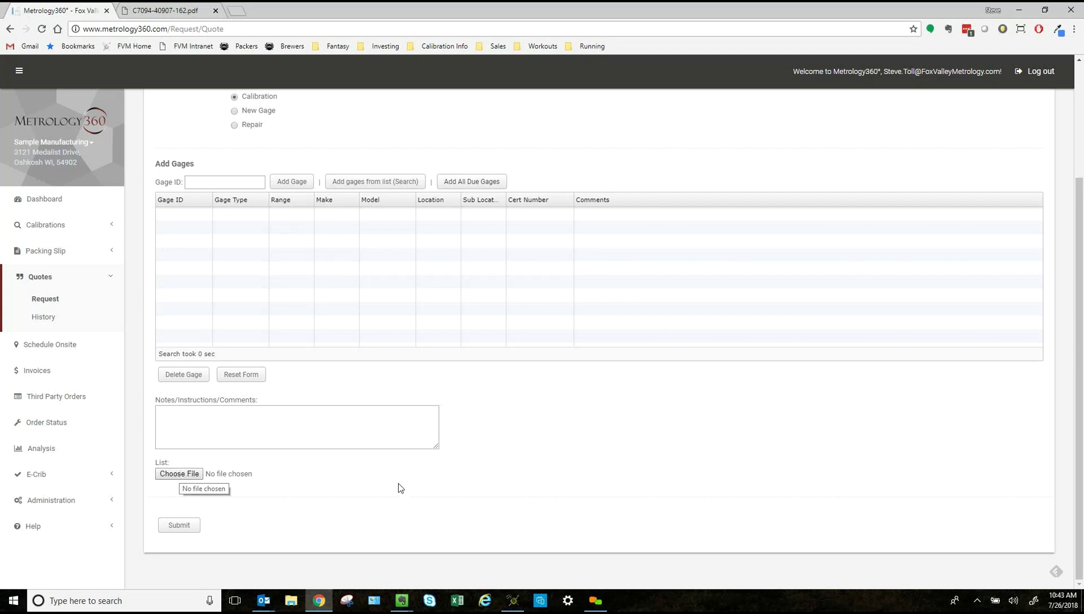
scroll(445, 478, "up", 3)
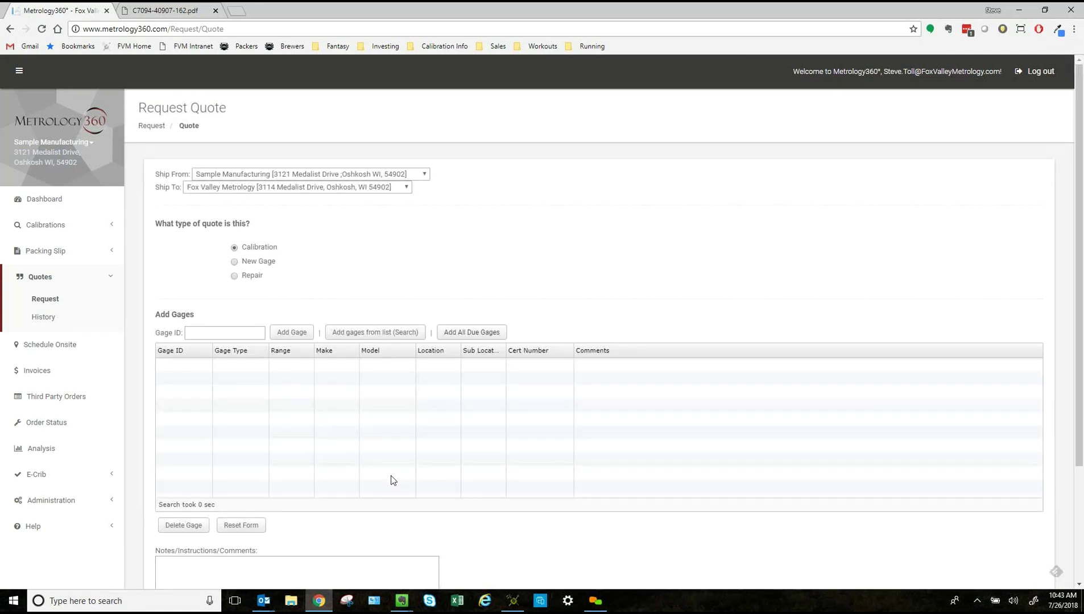
scroll(350, 467, "down", 3)
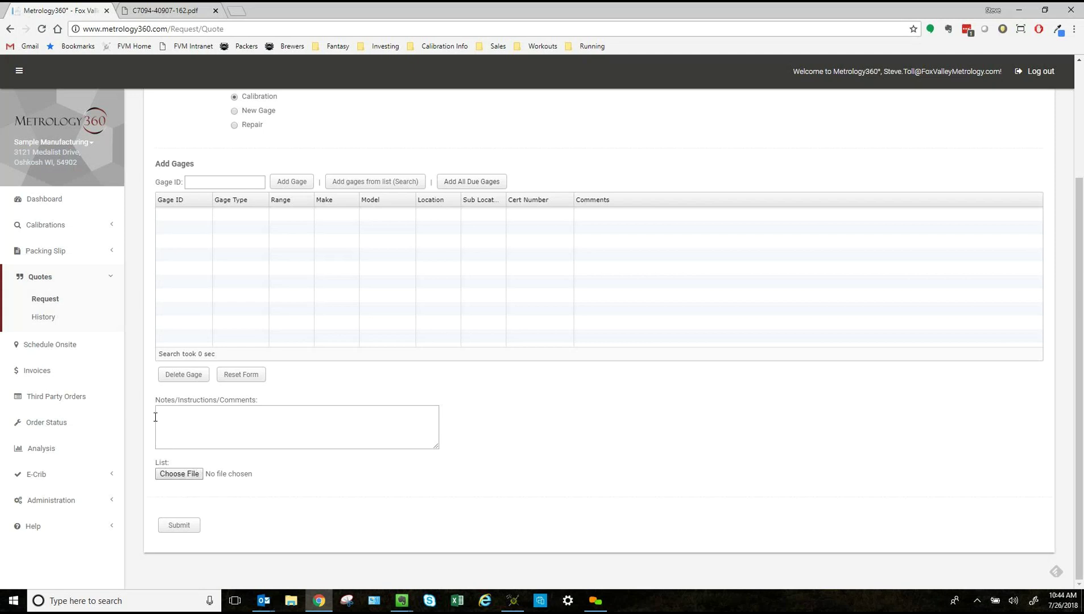
Open the quote history, view the first listed quotation document in full, and close it
left_click(45, 317)
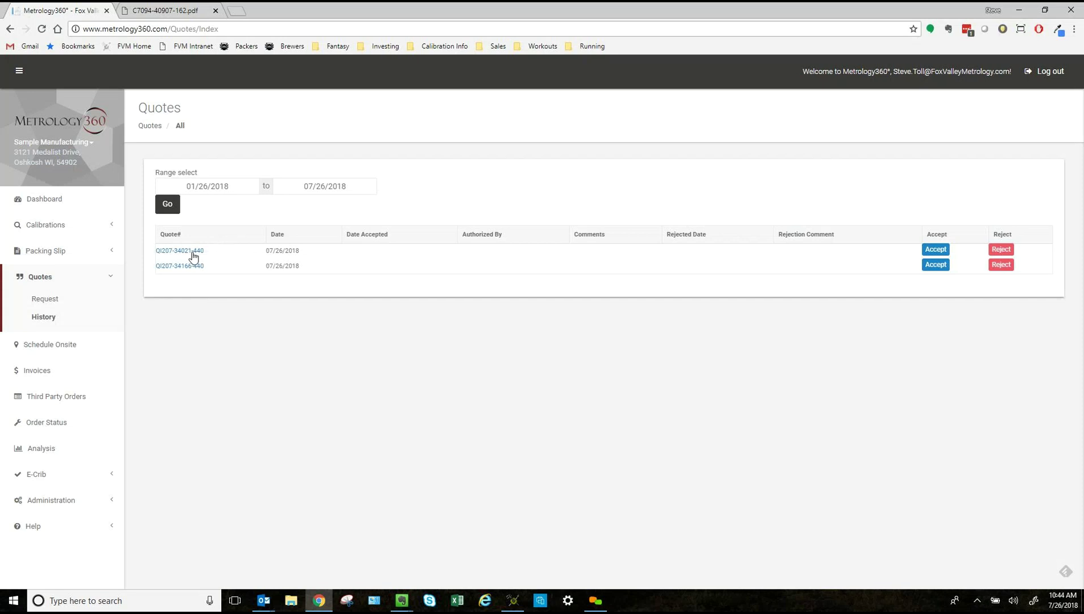
left_click(190, 252)
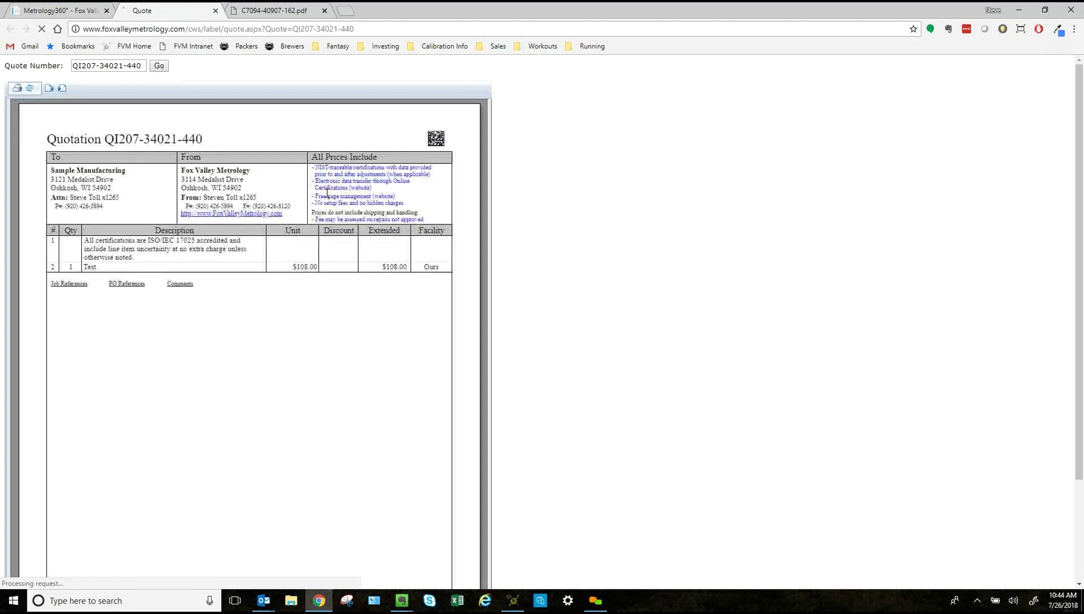
scroll(326, 331, "down", 2)
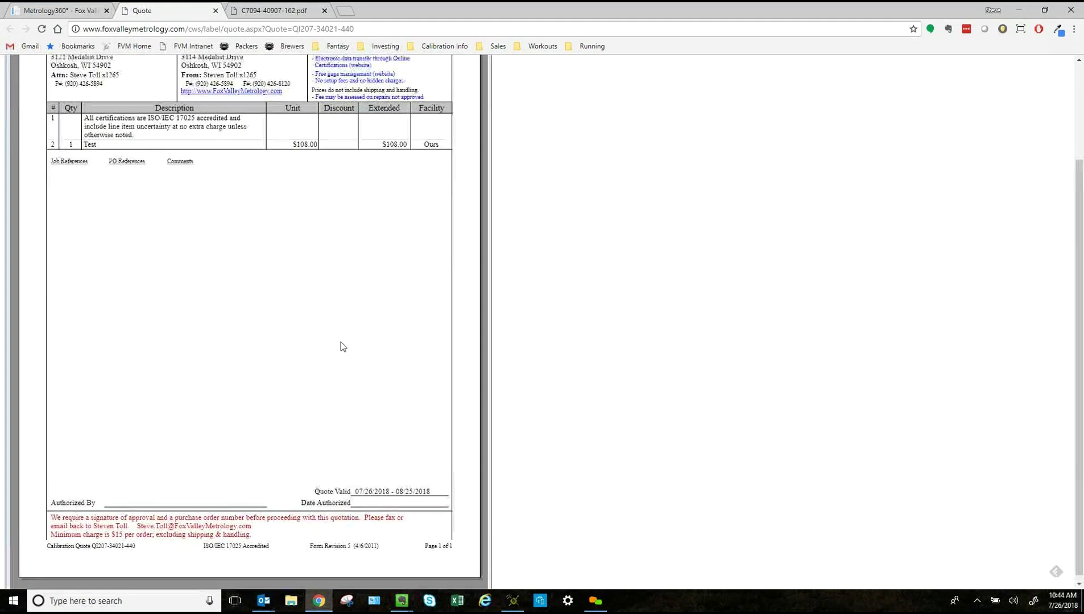
scroll(340, 343, "up", 2)
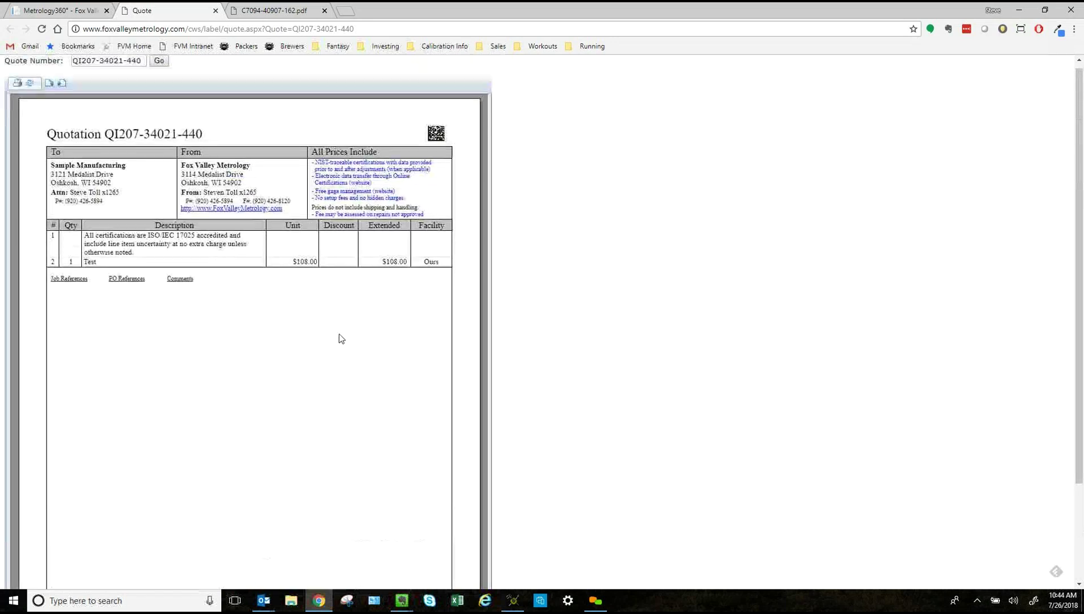
left_click(215, 11)
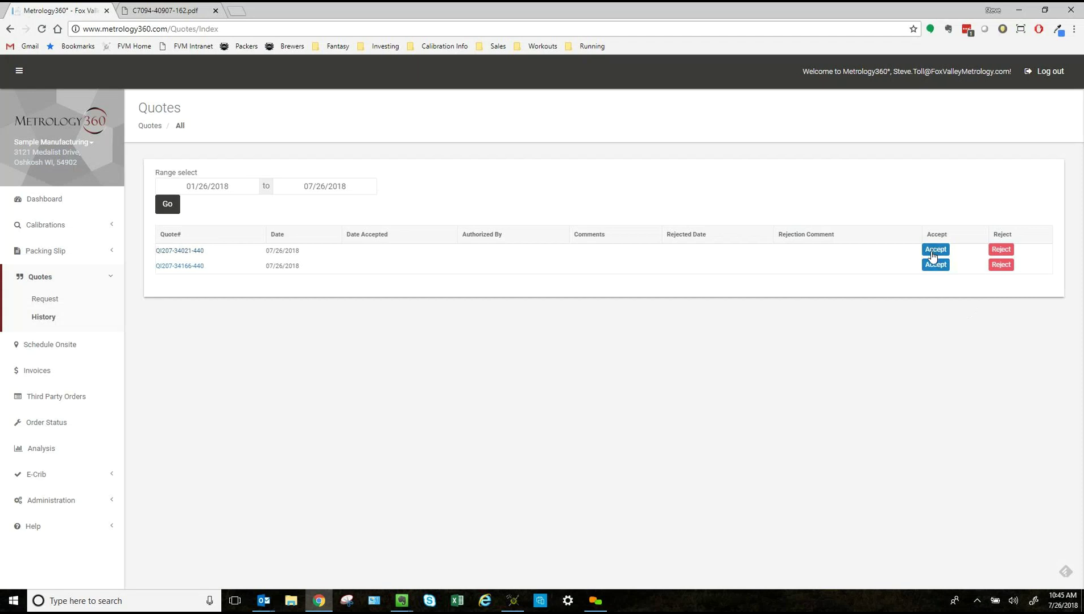
left_click(934, 250)
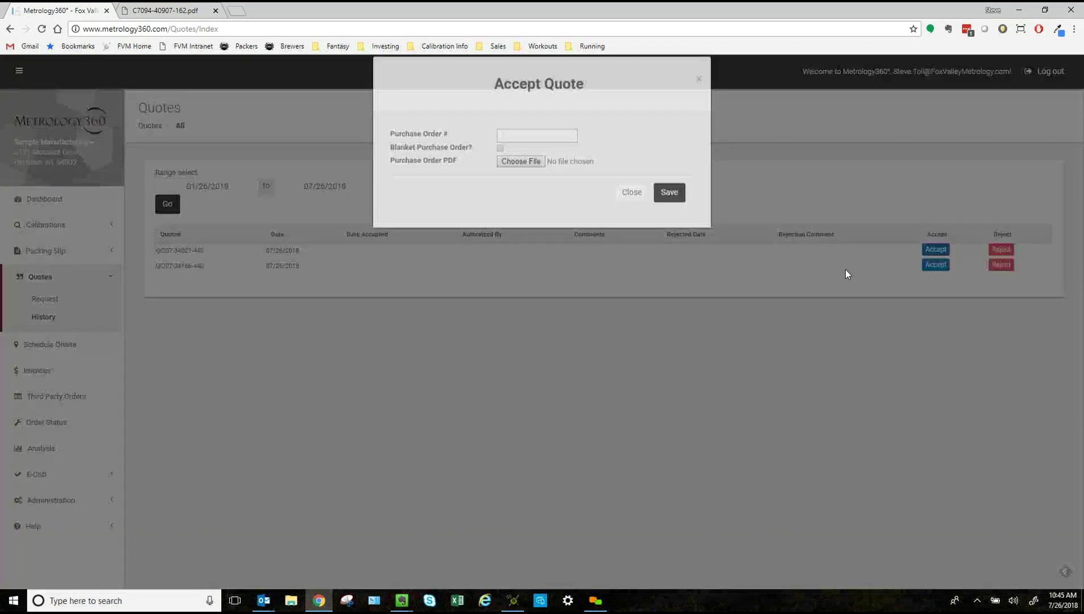
left_click(521, 149)
left_click(521, 177)
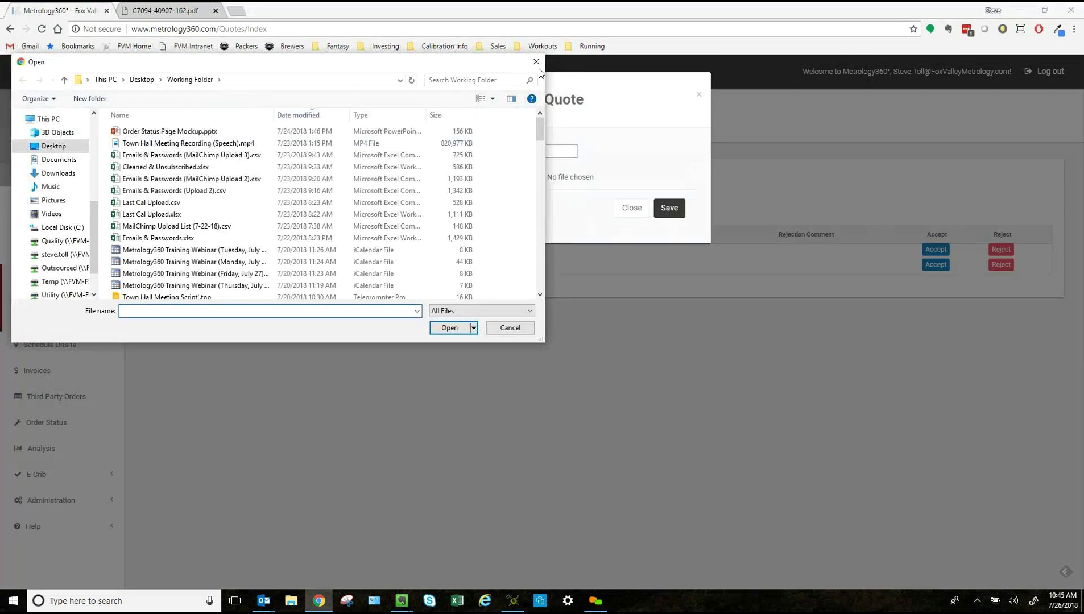
left_click(531, 64)
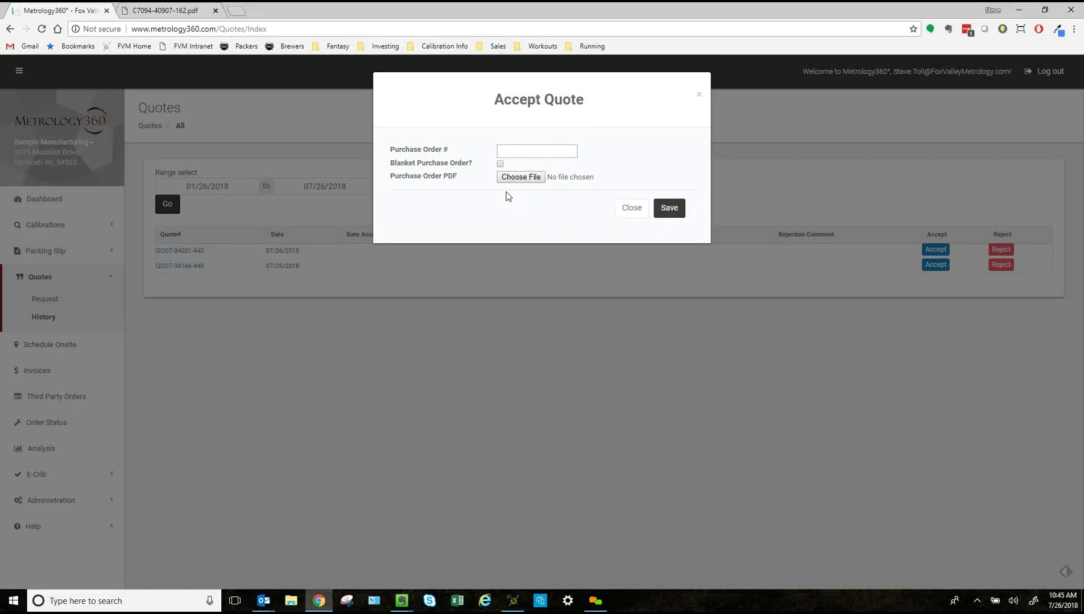
left_click(501, 163)
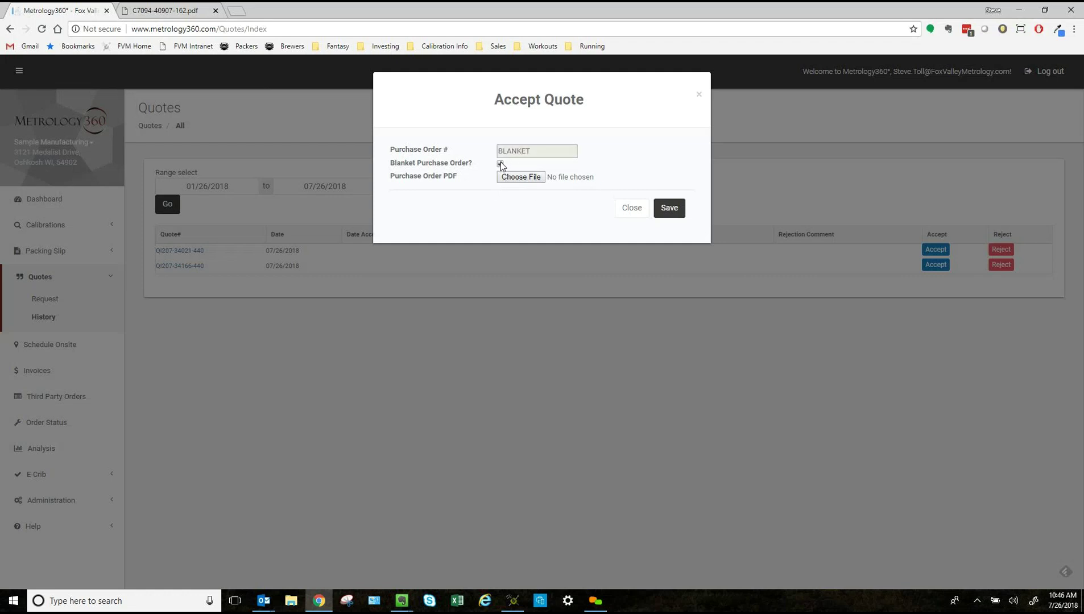
left_click(701, 91)
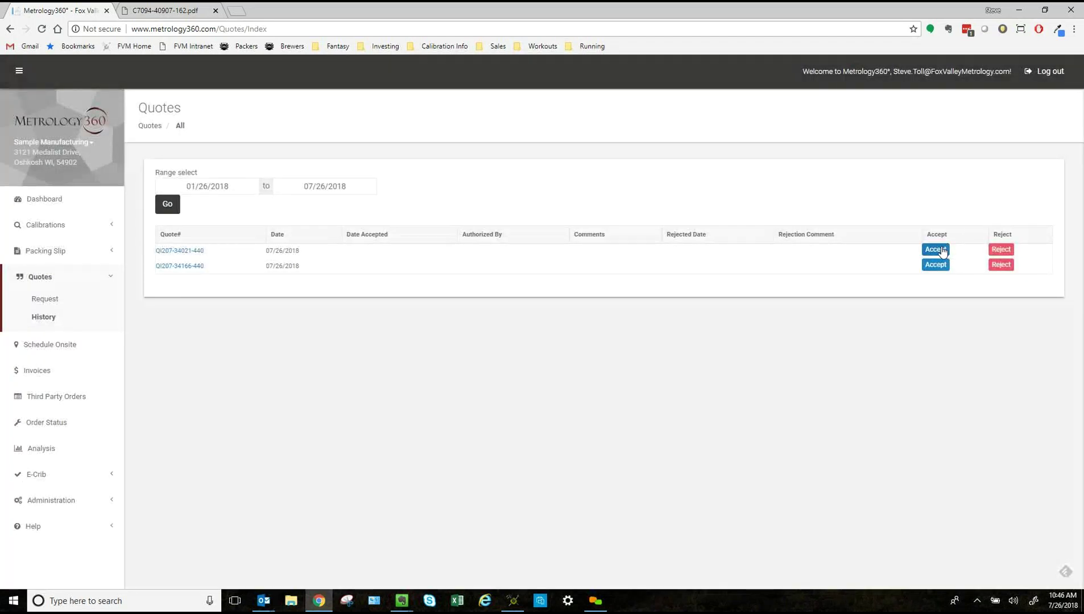
Accept the first listed quote under a blanket purchase order and save the acceptance
left_click(941, 249)
left_click(501, 164)
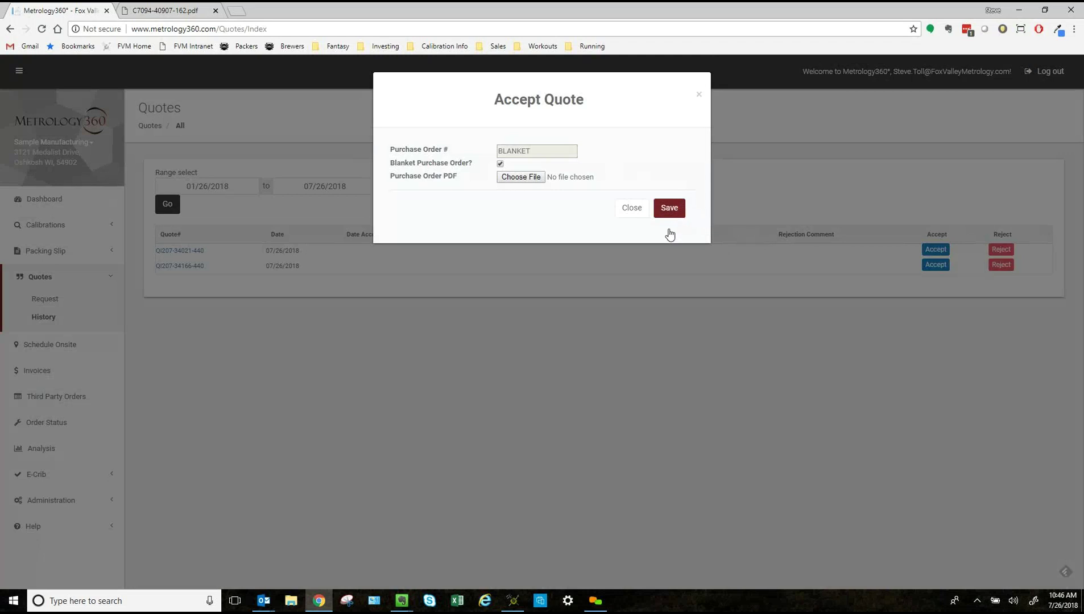
left_click(666, 208)
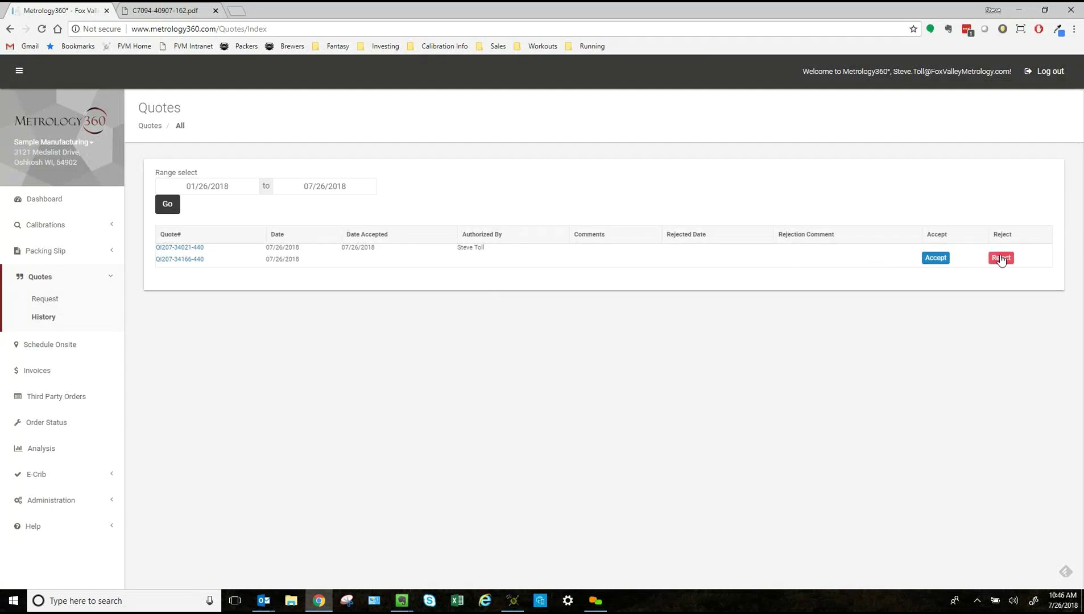
Reject the remaining open quote with the rejection reason "No longer need"
left_click(1001, 258)
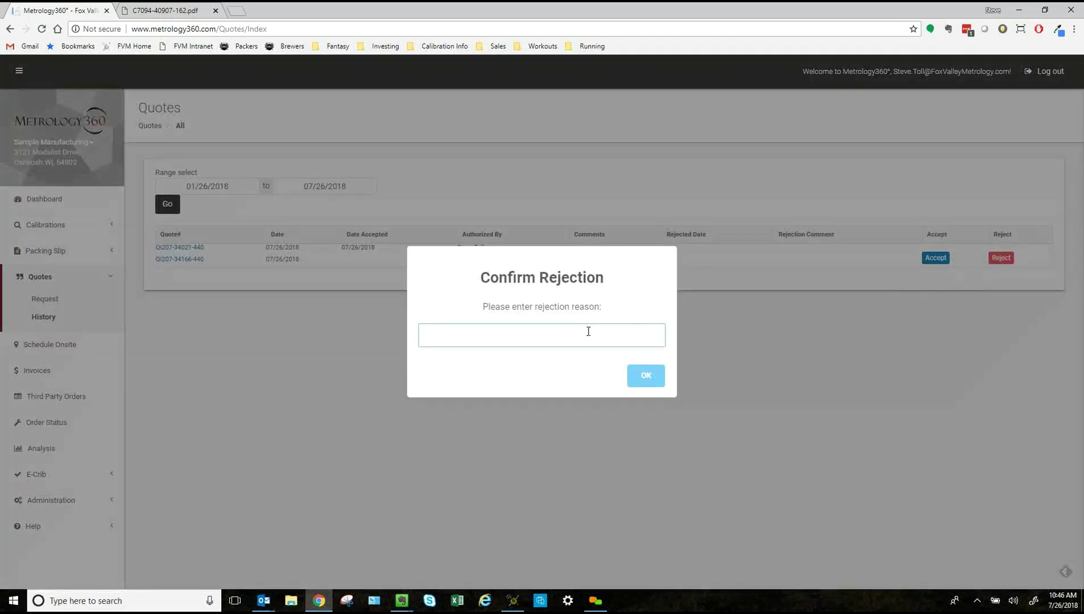
type("No longer noeed")
key("Return")
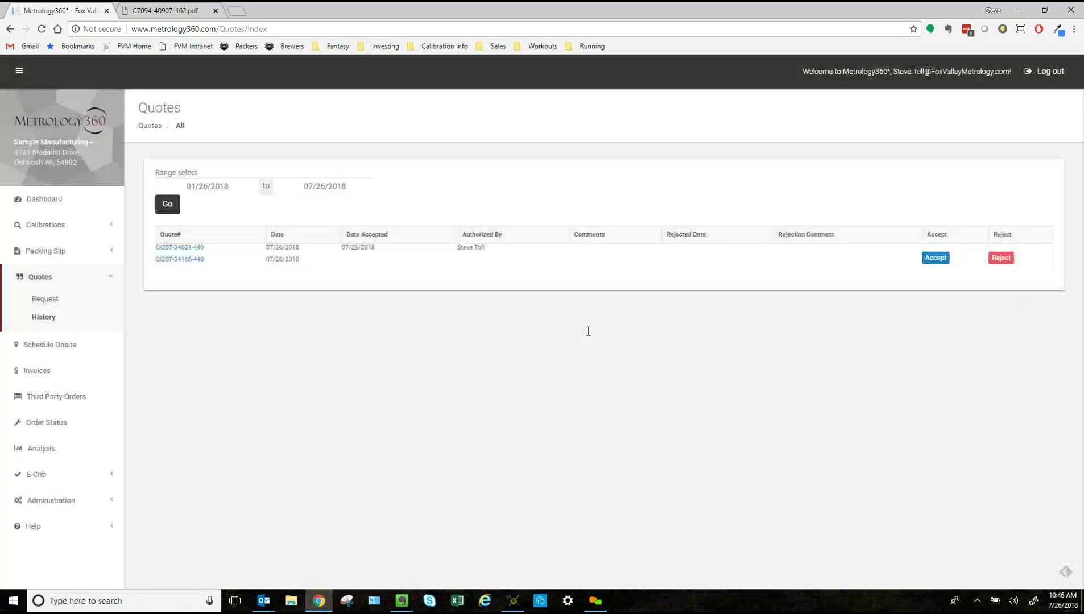
left_click(658, 385)
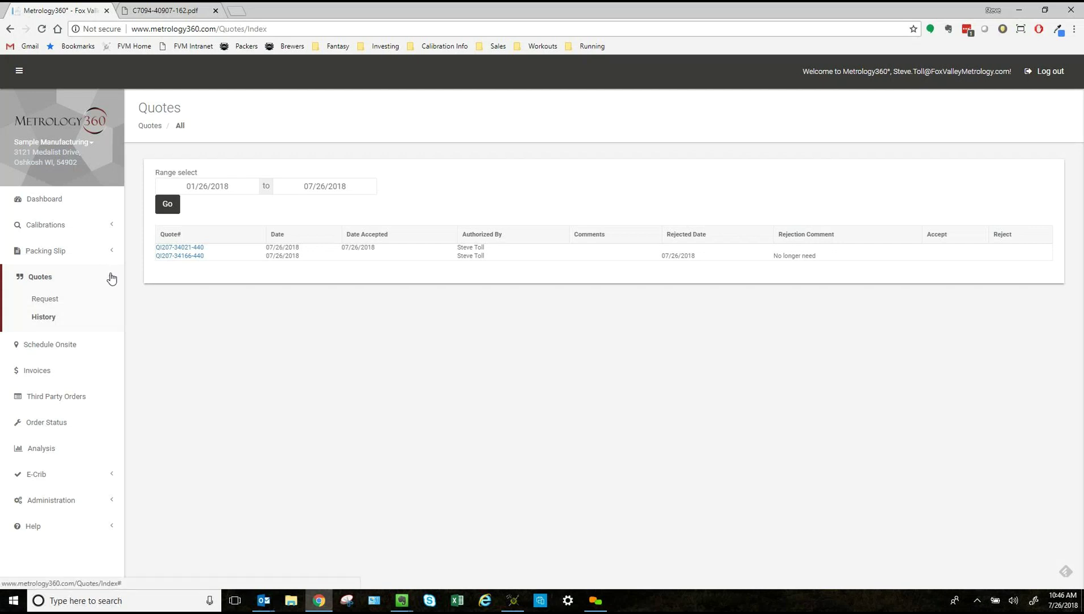
Collapse the Quotes navigation section, open the on-site scheduling request form and go to its requested start date
left_click(111, 277)
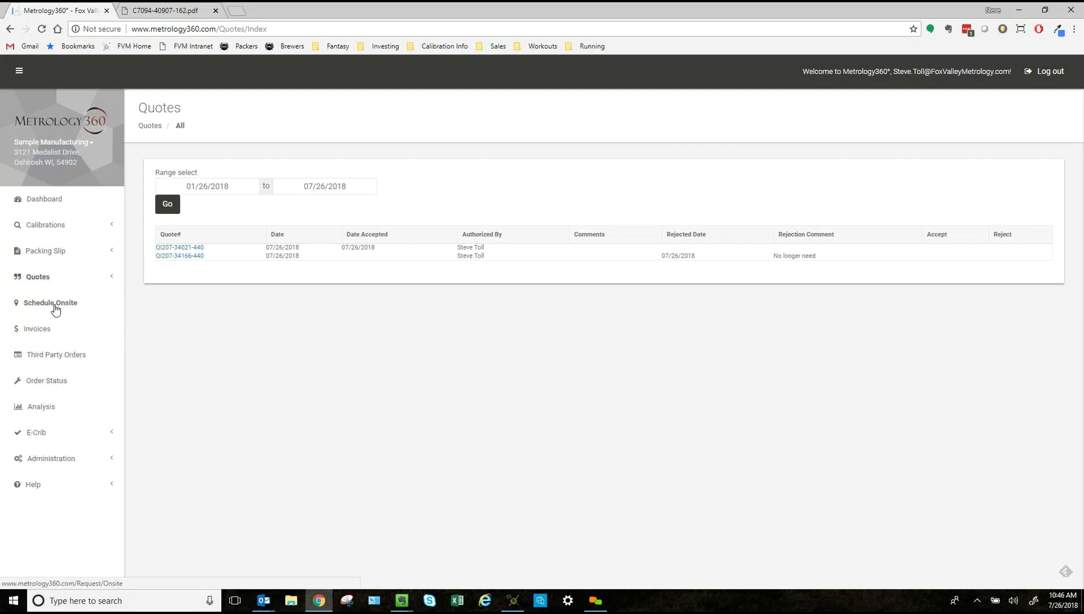
left_click(56, 309)
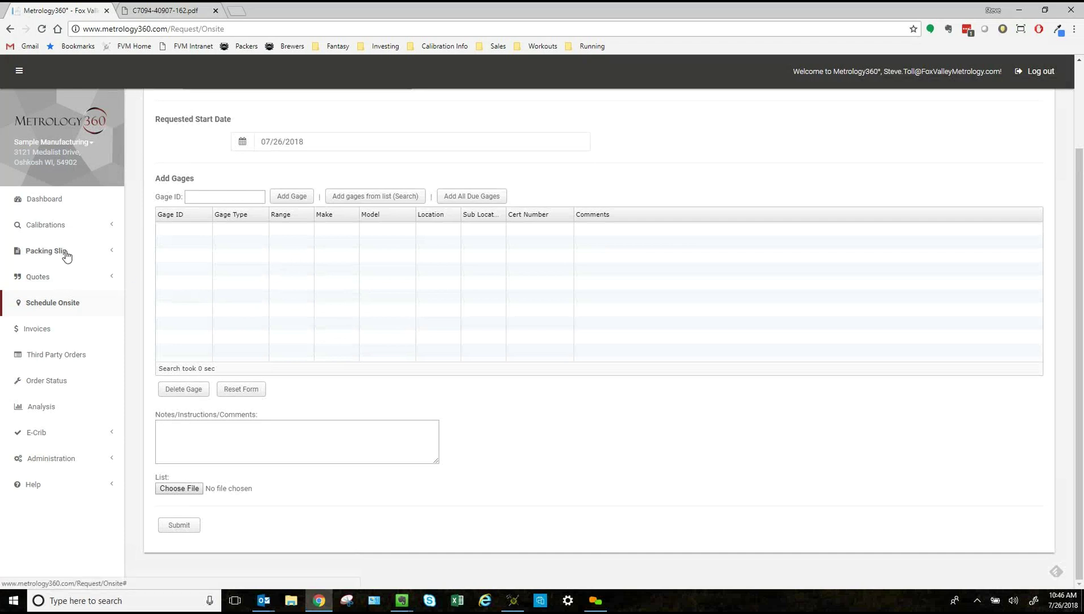
scroll(489, 308, "up", 2)
left_click_drag(328, 244, 259, 245)
left_click(315, 236)
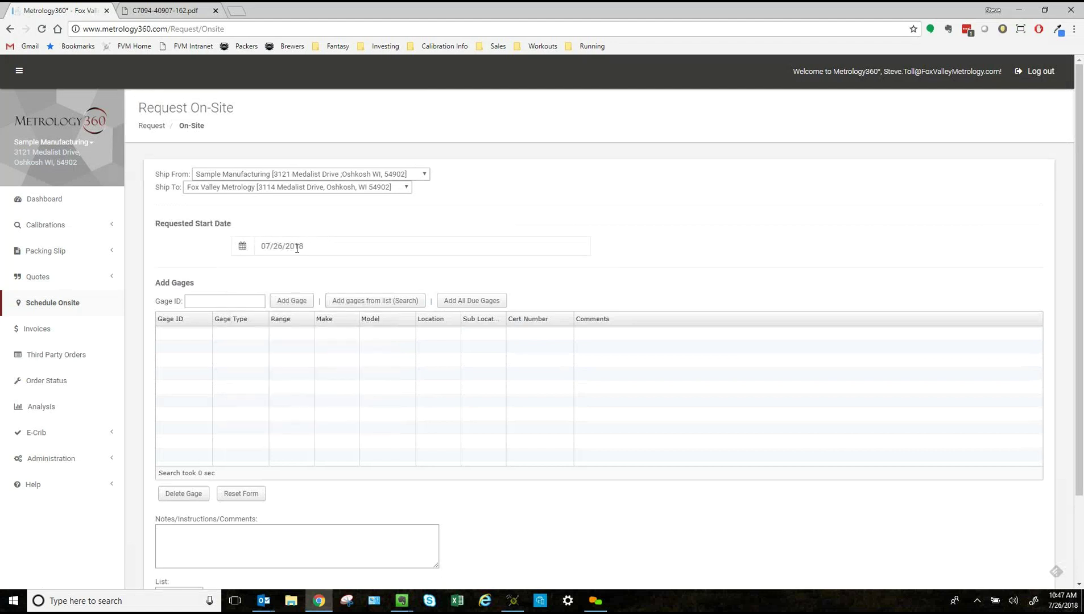
Set the on-site request's start date to 08/23/2018 and view the remaining fields of the form
left_click(243, 248)
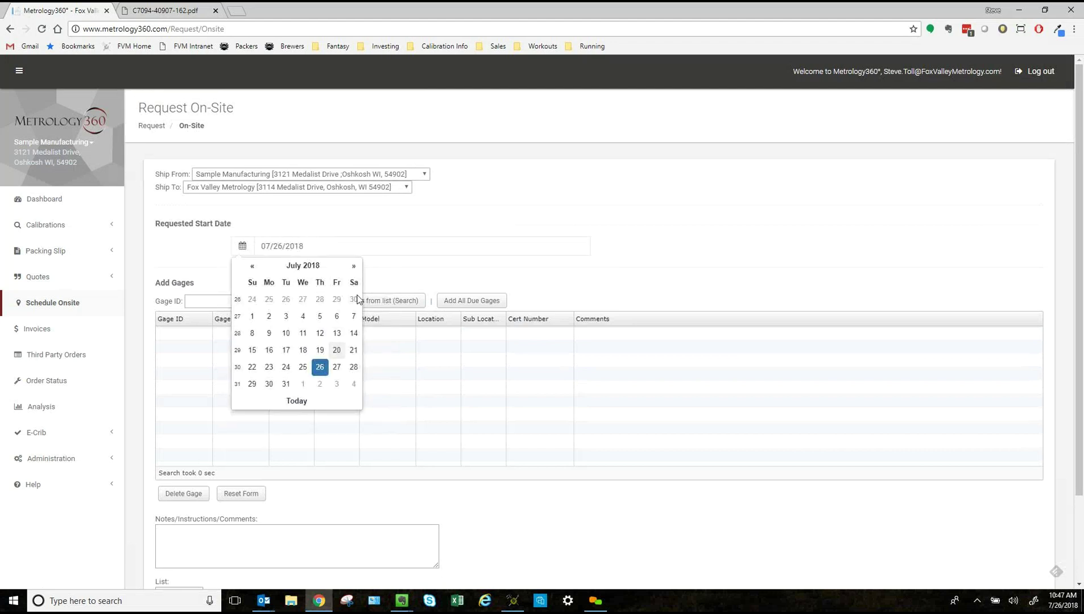
left_click(353, 266)
left_click(320, 350)
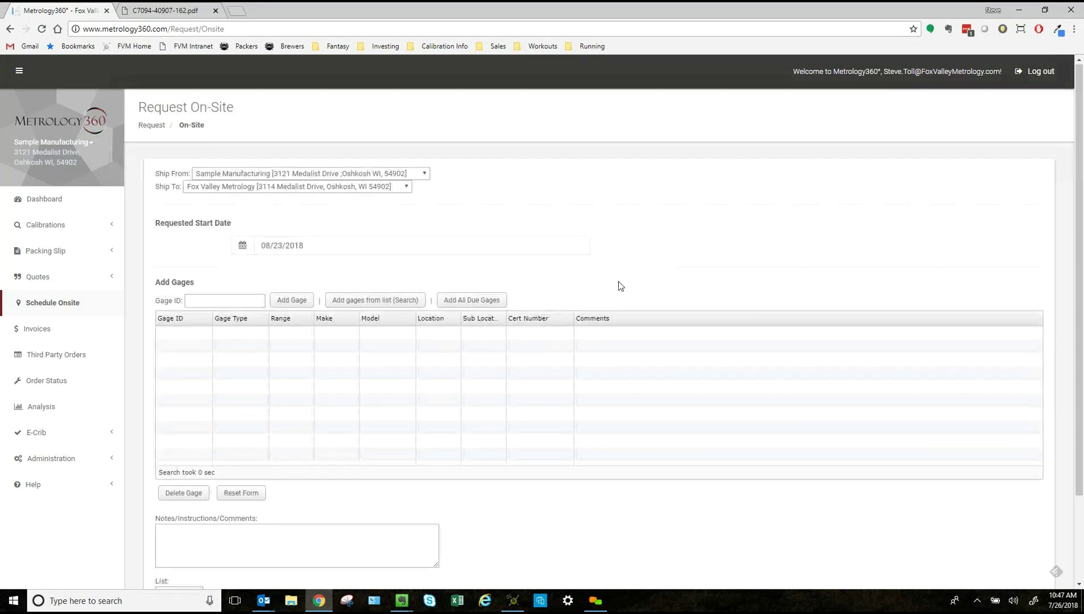
scroll(616, 286, "down", 2)
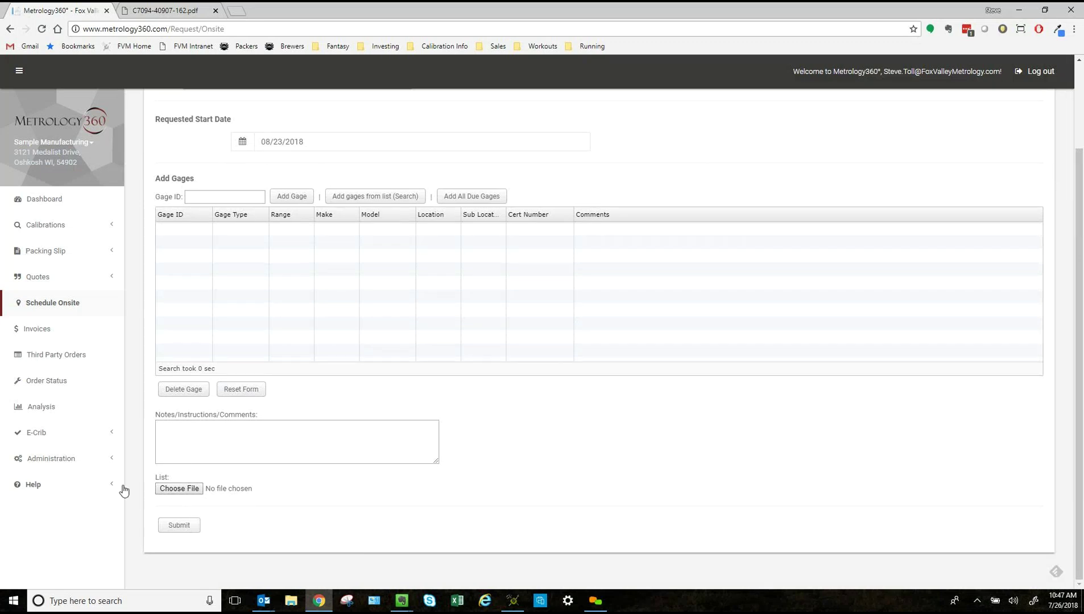
Open the invoice history, resize the browser window to the 1024 × 768 iPad preset and narrow it further to a phone-like width
left_click(49, 325)
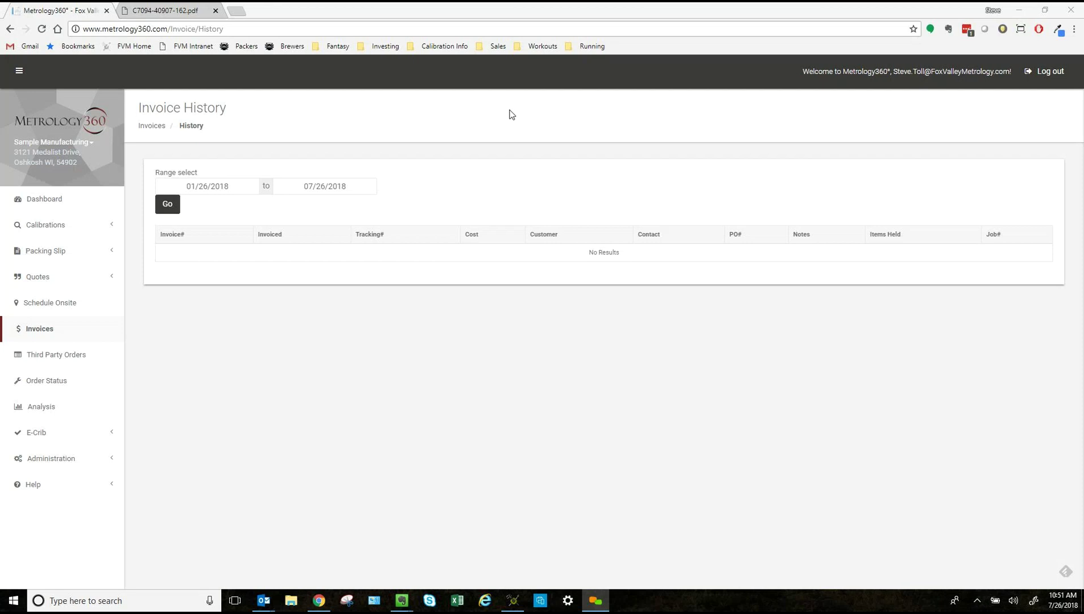
left_click(1020, 30)
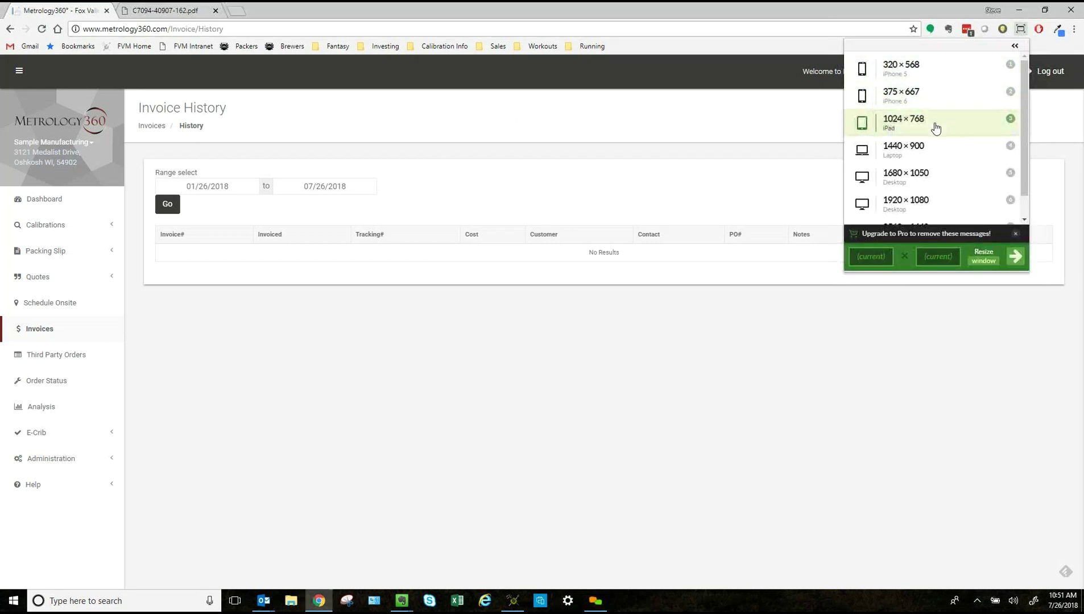
left_click(955, 122)
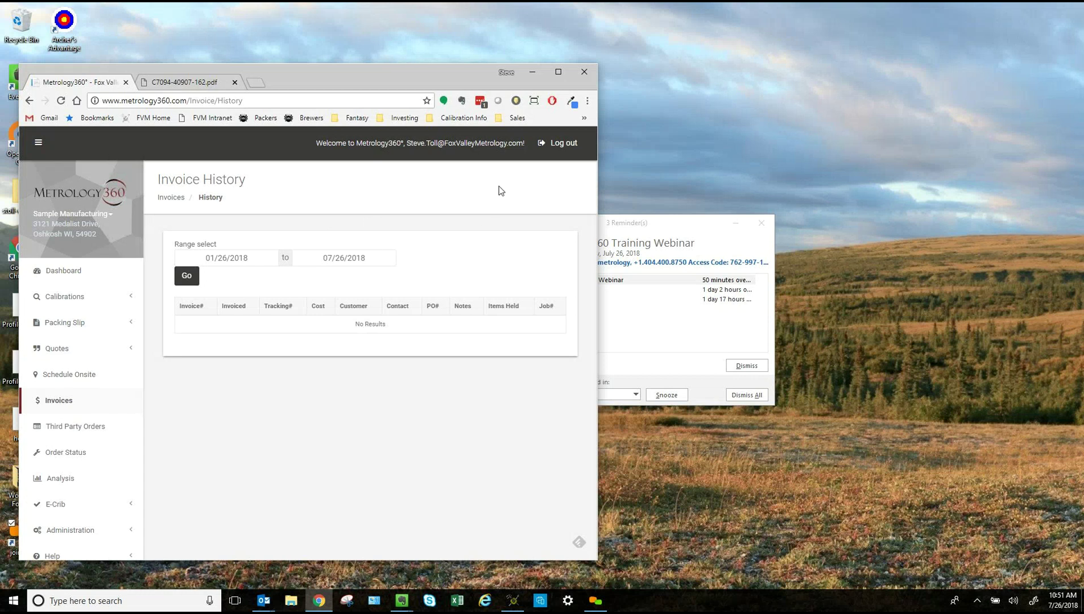
left_click_drag(597, 179, 421, 187)
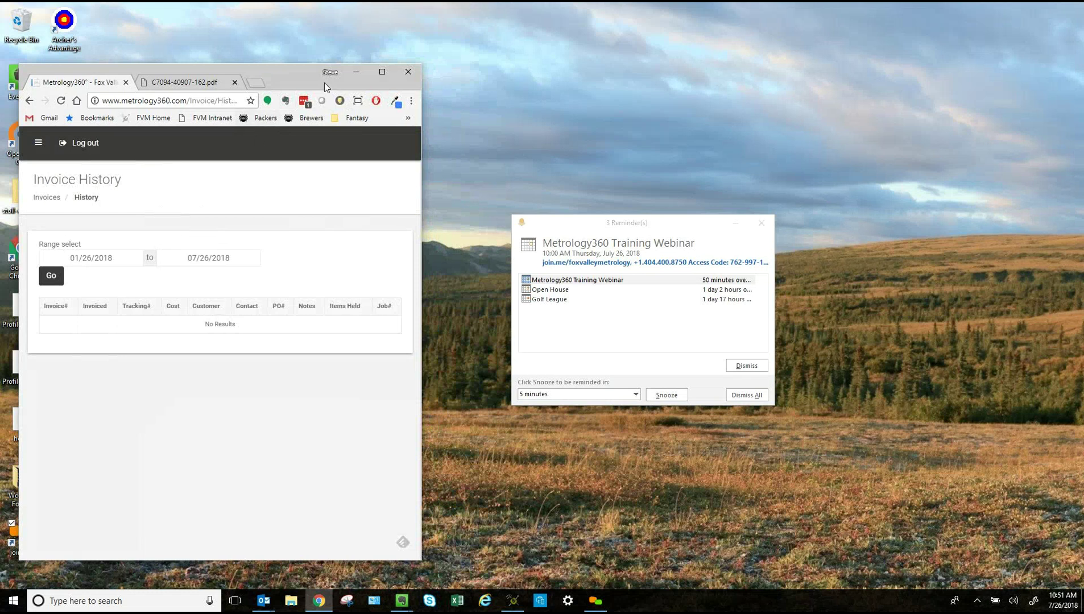
Show and hide the navigation menu repeatedly in the narrow layout, and maximize the browser window again
left_click(40, 143)
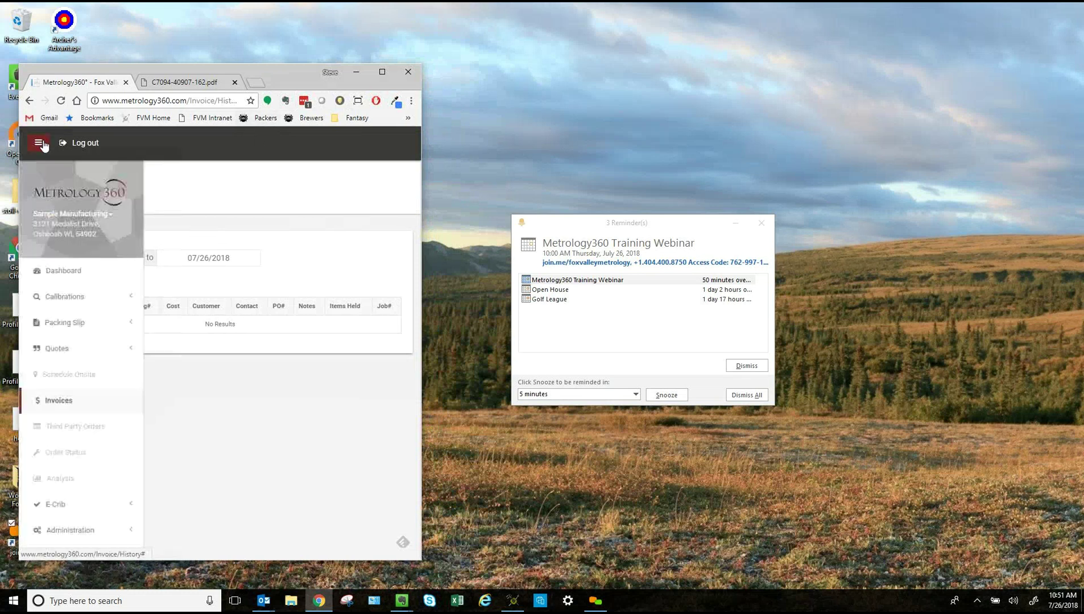
left_click(39, 144)
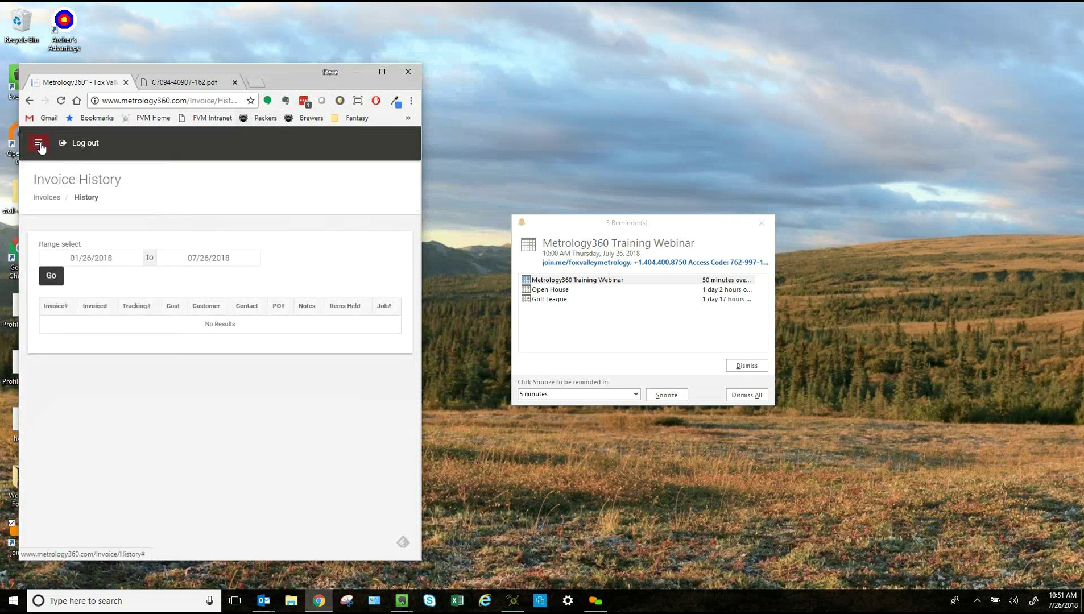
left_click(40, 143)
left_click(40, 144)
left_click(385, 75)
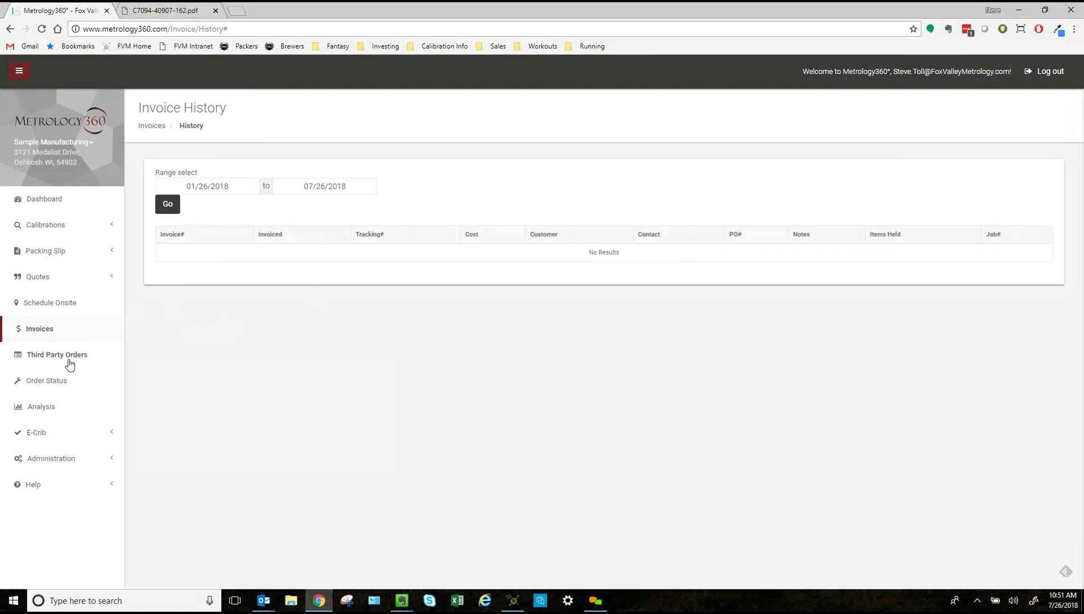
View the third-party order history, open the order status page and try to expand its first row
left_click(68, 357)
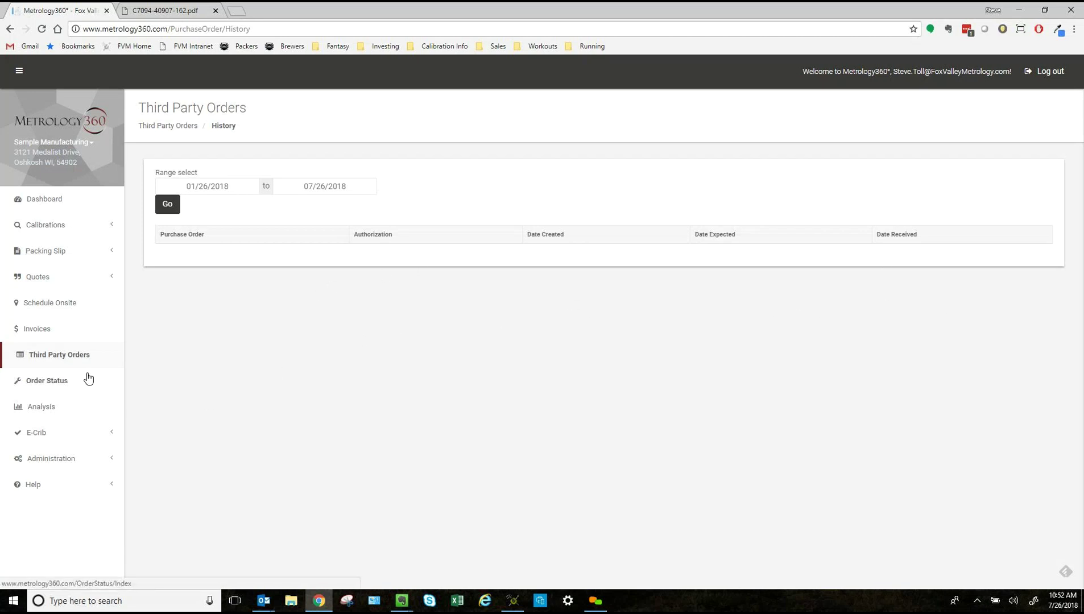
left_click(64, 387)
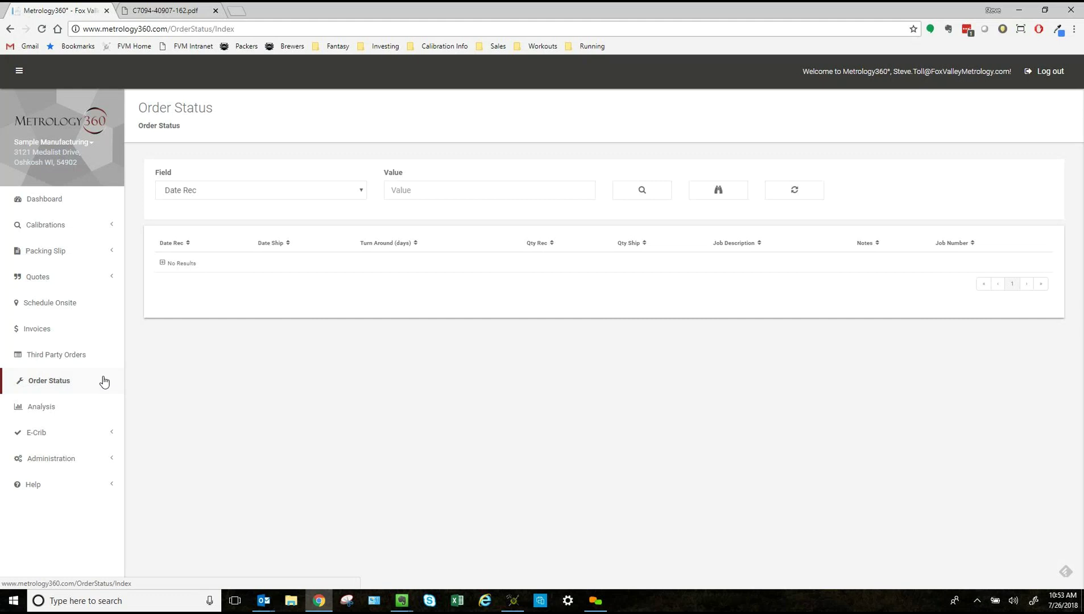
left_click(163, 263)
left_click(173, 265)
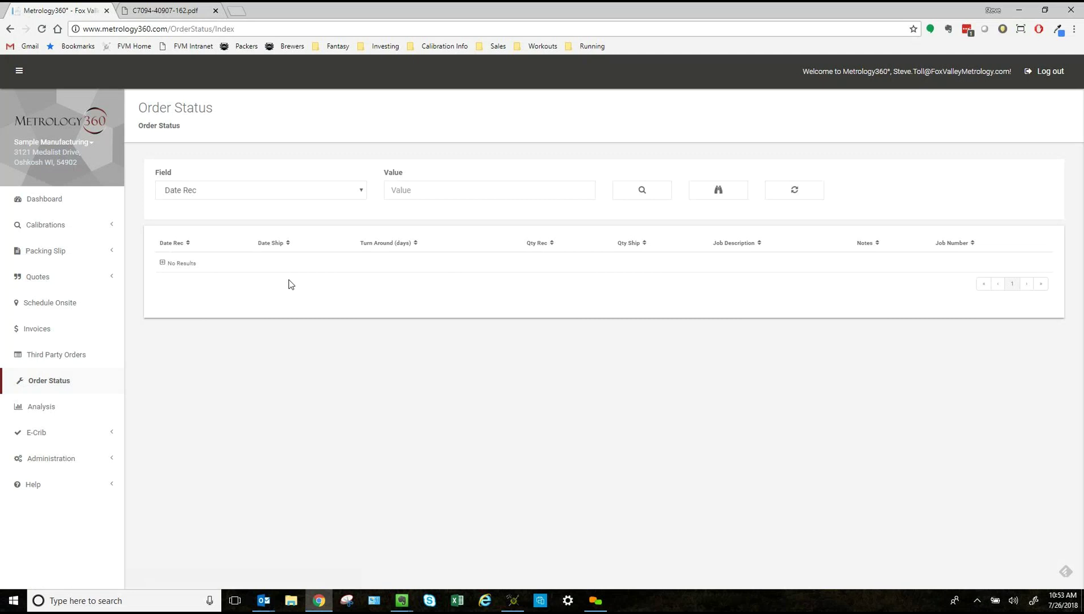
Switch to the XXX company profile, open its order status and expand the first order's gage details
left_click(74, 142)
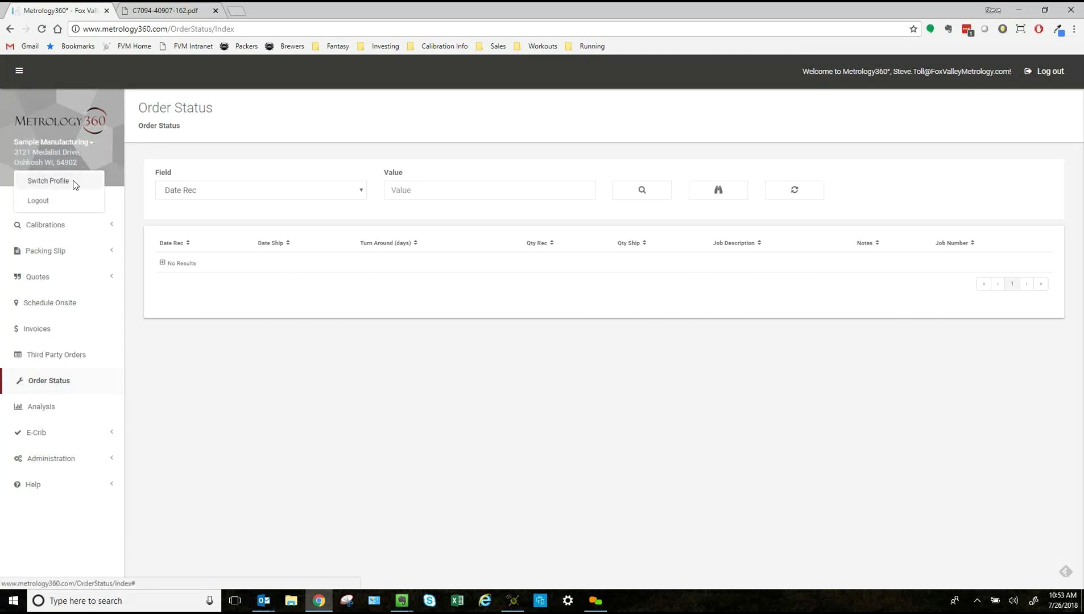
left_click(74, 182)
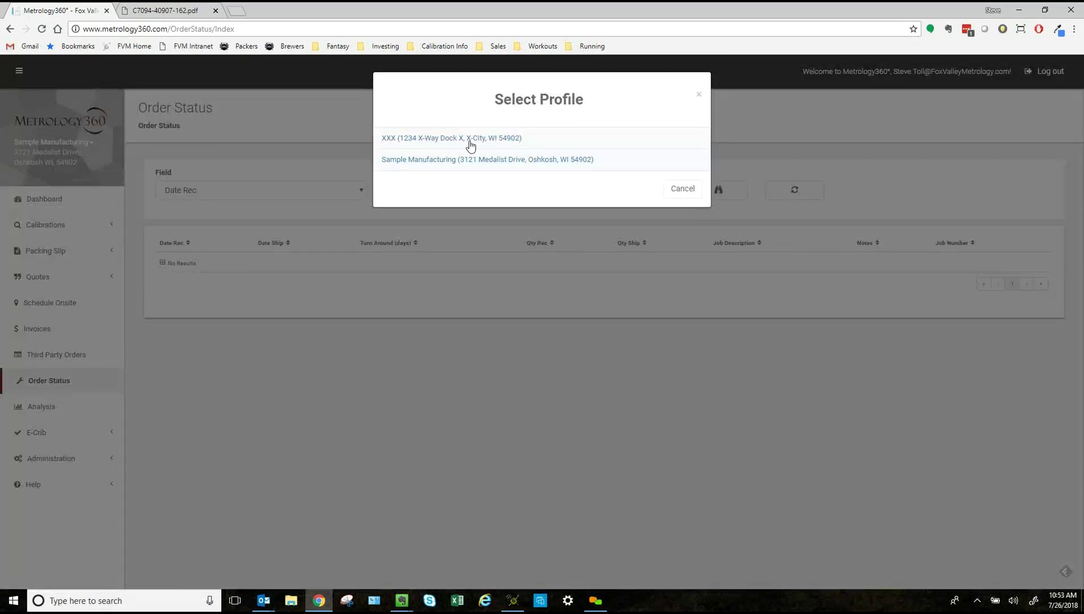
left_click(493, 139)
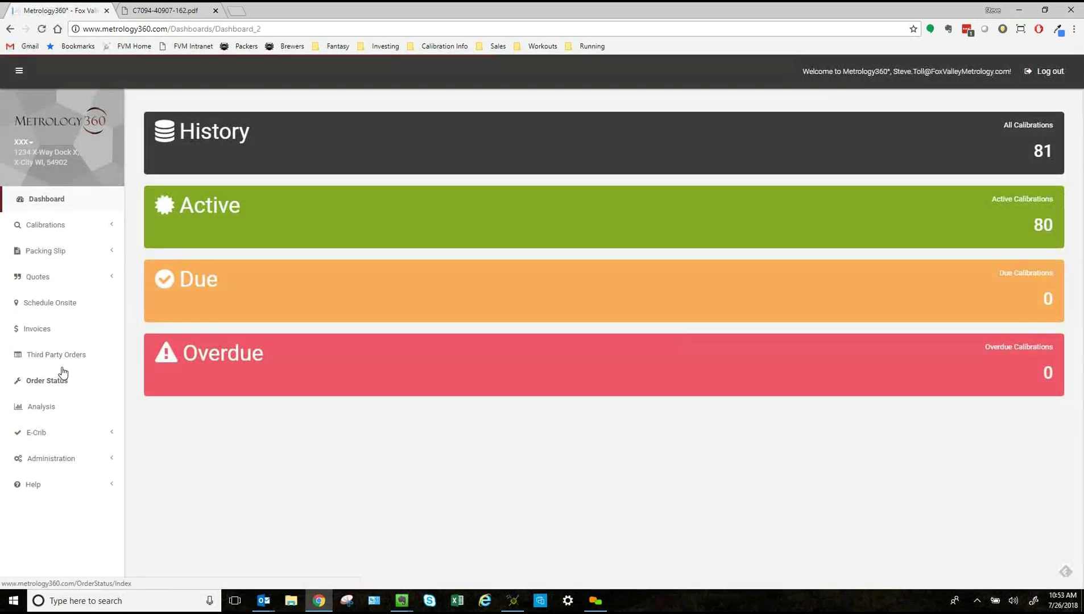
left_click(59, 380)
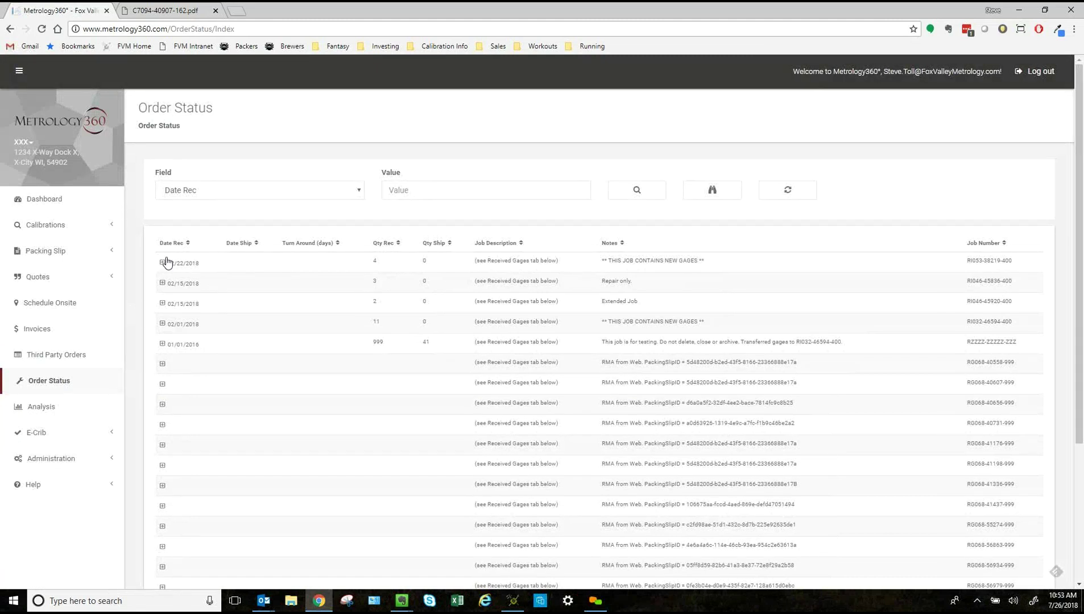
left_click(163, 263)
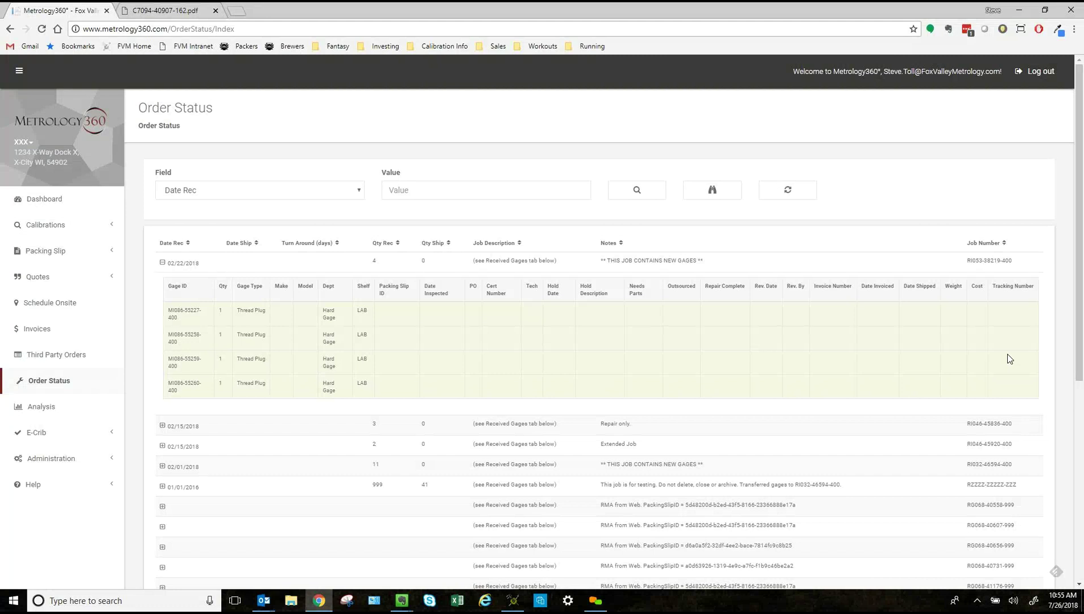
Open the analysis metrics, run the Calibration Status report and examine its whole chart and legend
left_click(44, 416)
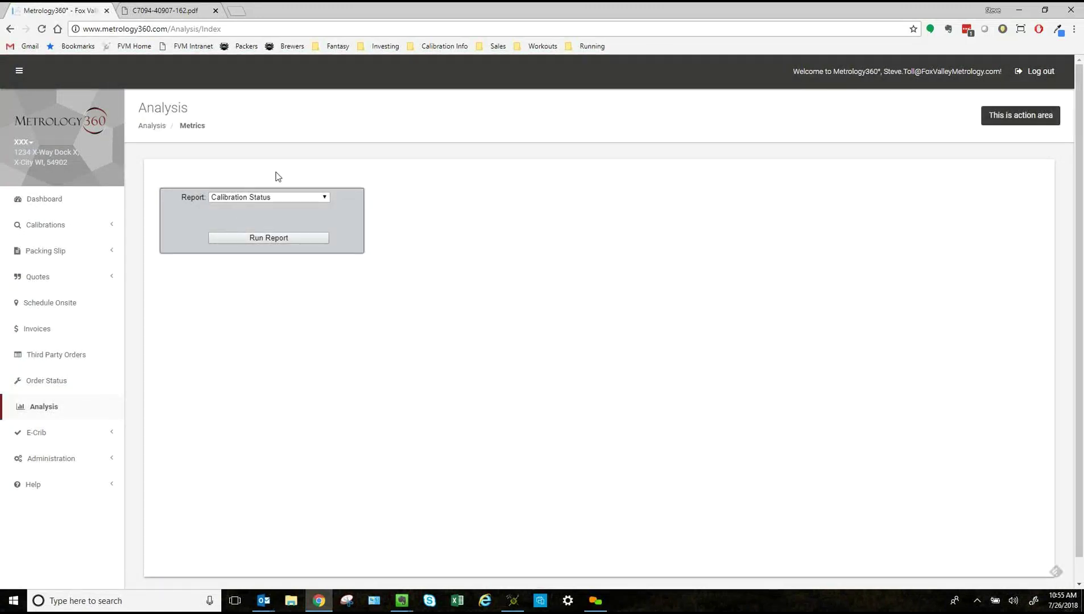
left_click(322, 197)
left_click(322, 197)
left_click(322, 197)
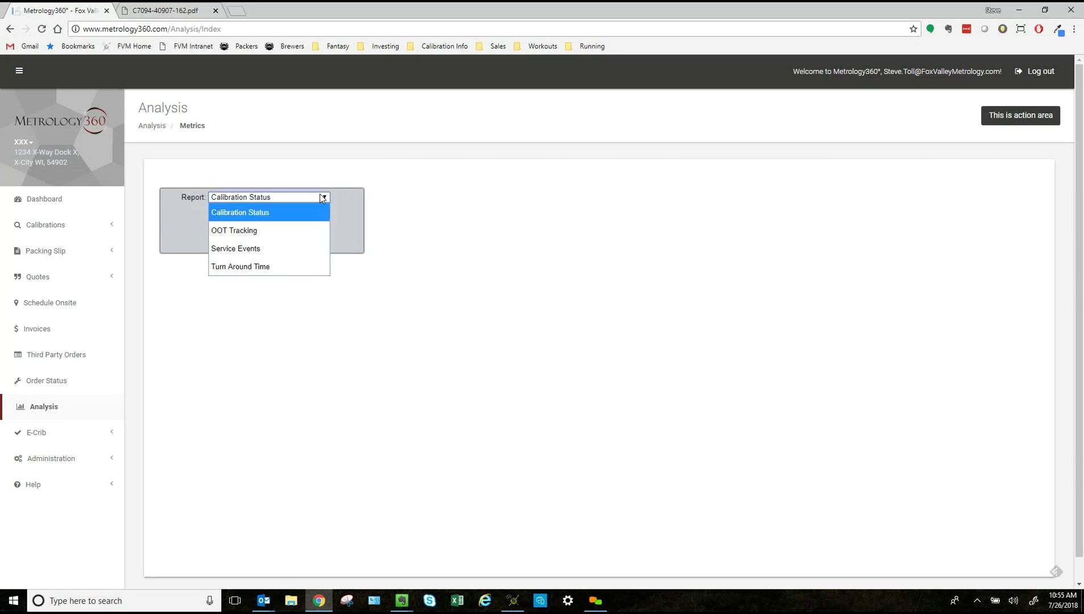
left_click(293, 214)
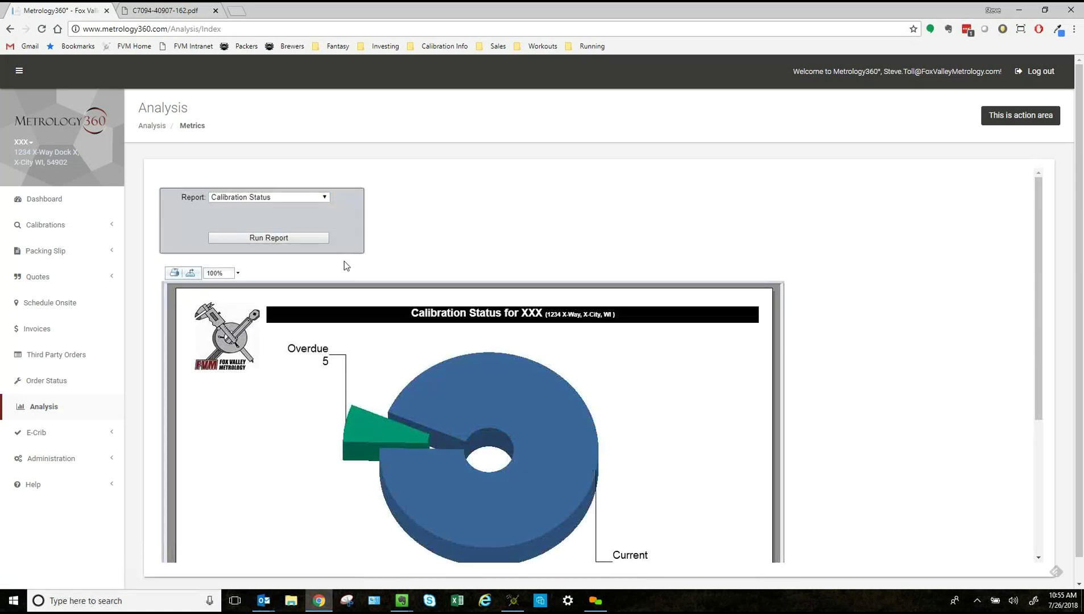
scroll(545, 235, "down", 1)
scroll(544, 236, "down", 2)
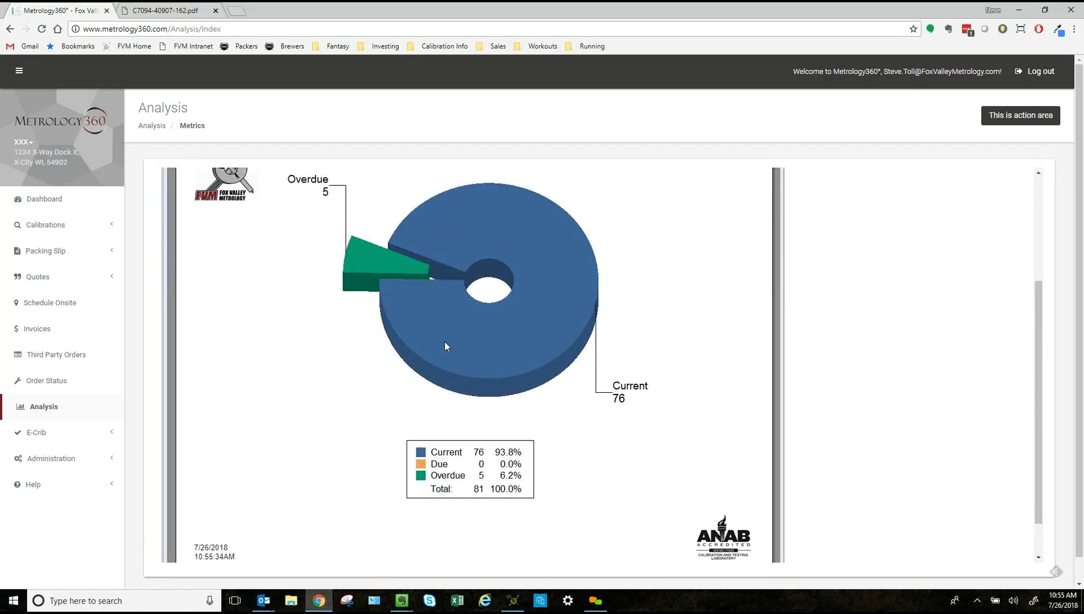
scroll(594, 364, "up", 2)
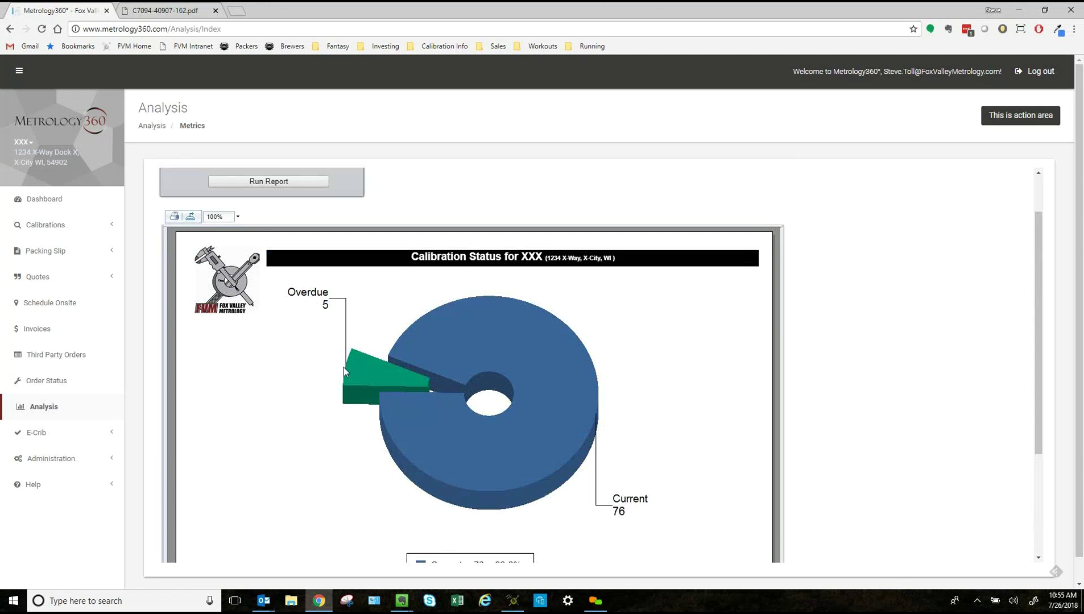
scroll(343, 269, "up", 1)
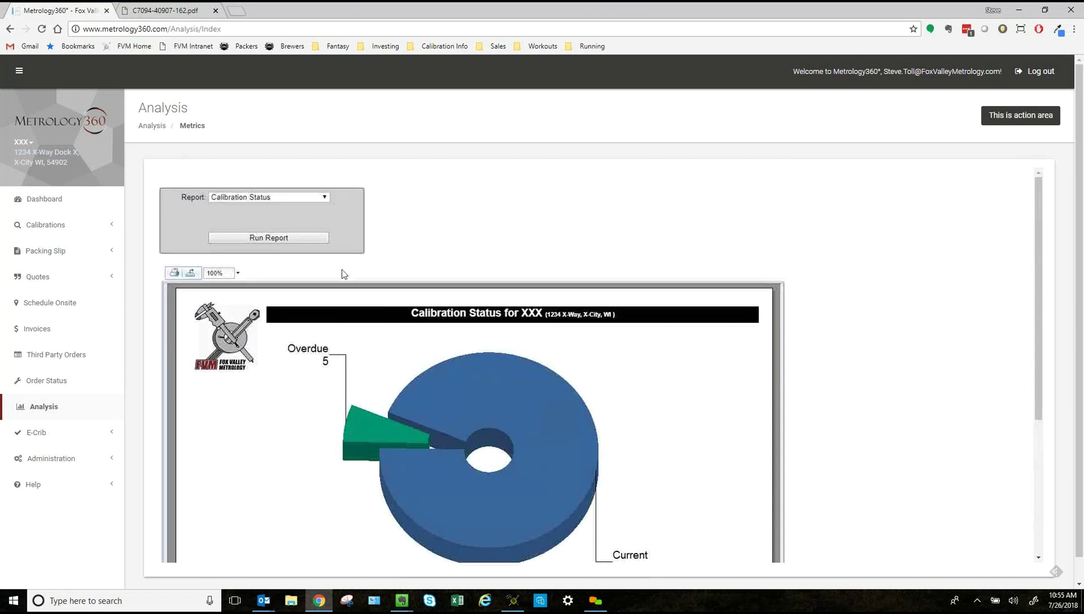
Run the Turn Around Time report for 1/1/2018 to 3/1/2018, examine its chart and highlight the average turn around time line
left_click(318, 197)
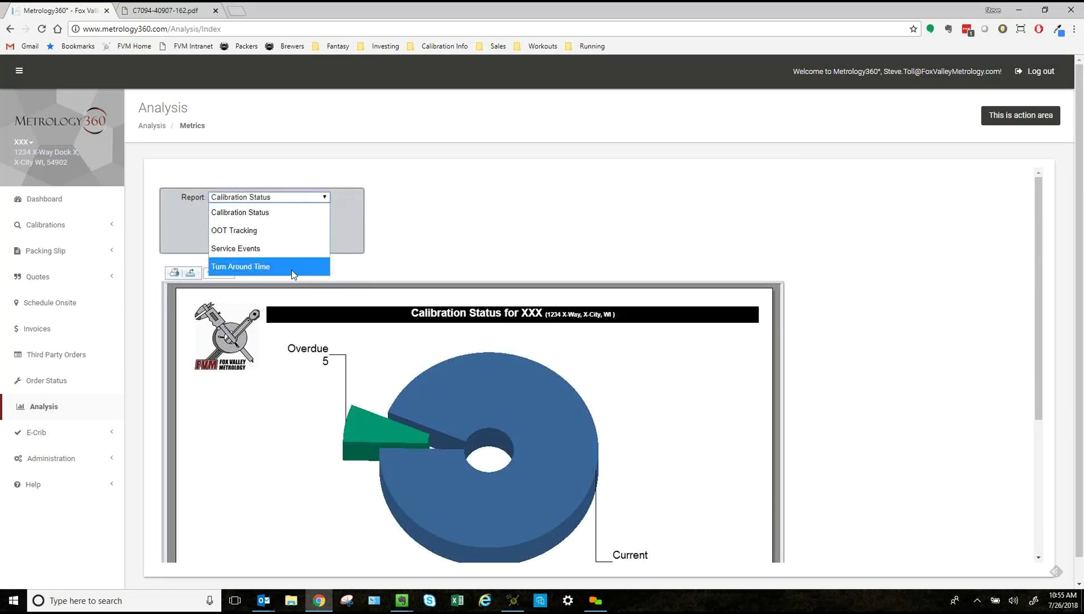
left_click(292, 273)
left_click(288, 241)
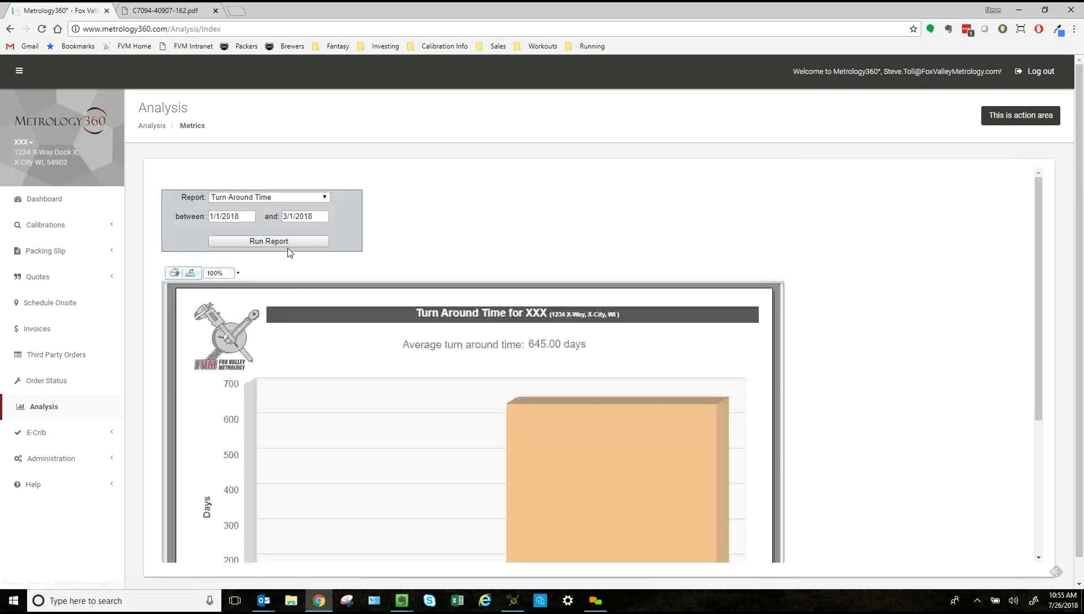
scroll(516, 342, "down", 4)
scroll(494, 327, "up", 3)
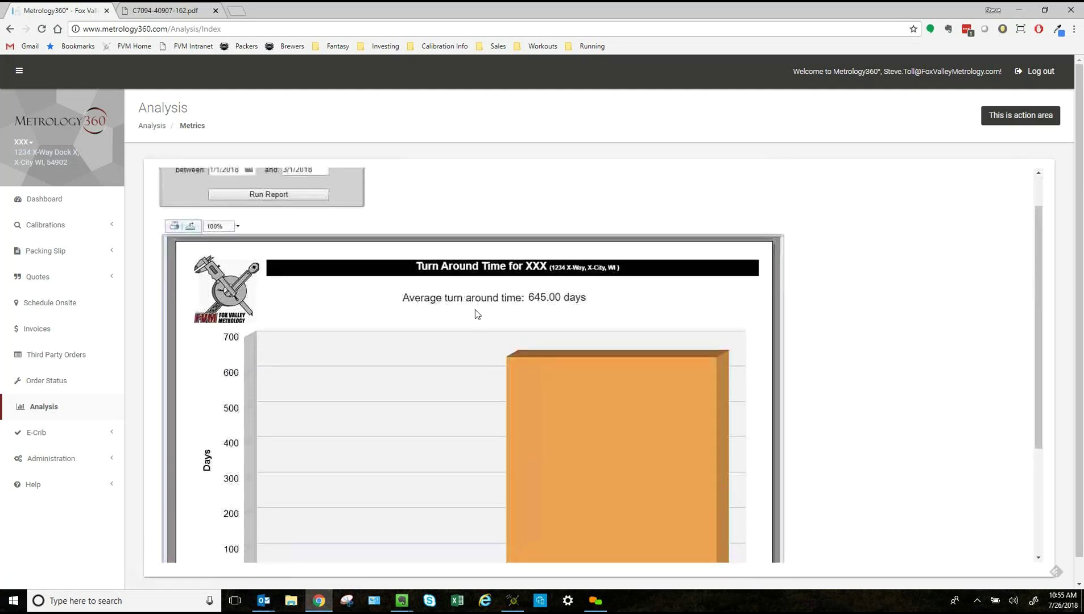
left_click_drag(521, 299, 652, 335)
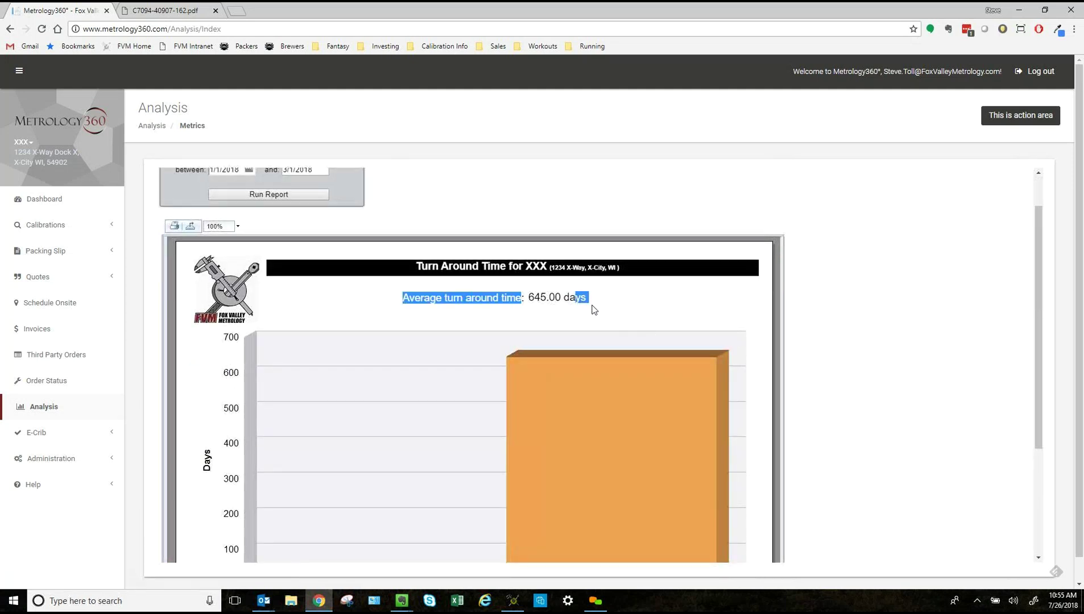
scroll(587, 324, "up", 1)
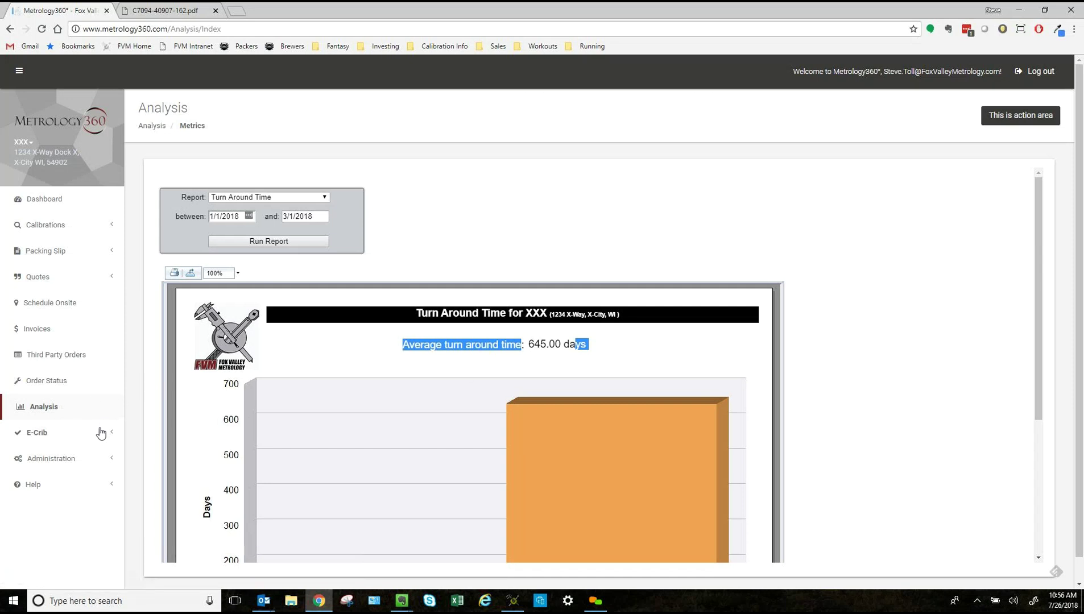
Open the E-Crib gage check-in/out page, view the advanced gage search and close it
left_click(86, 437)
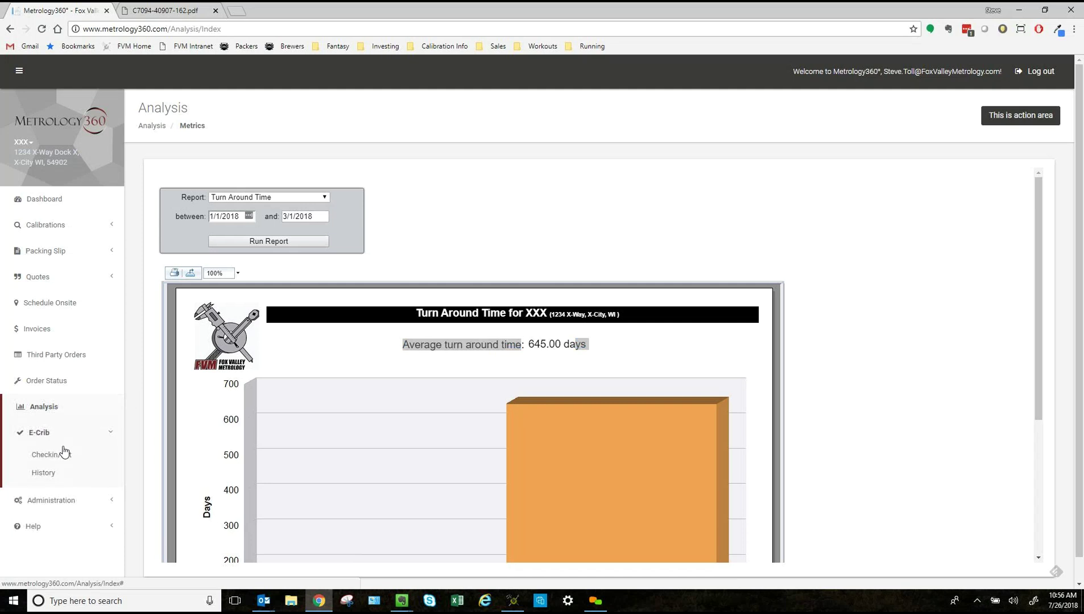
left_click(55, 455)
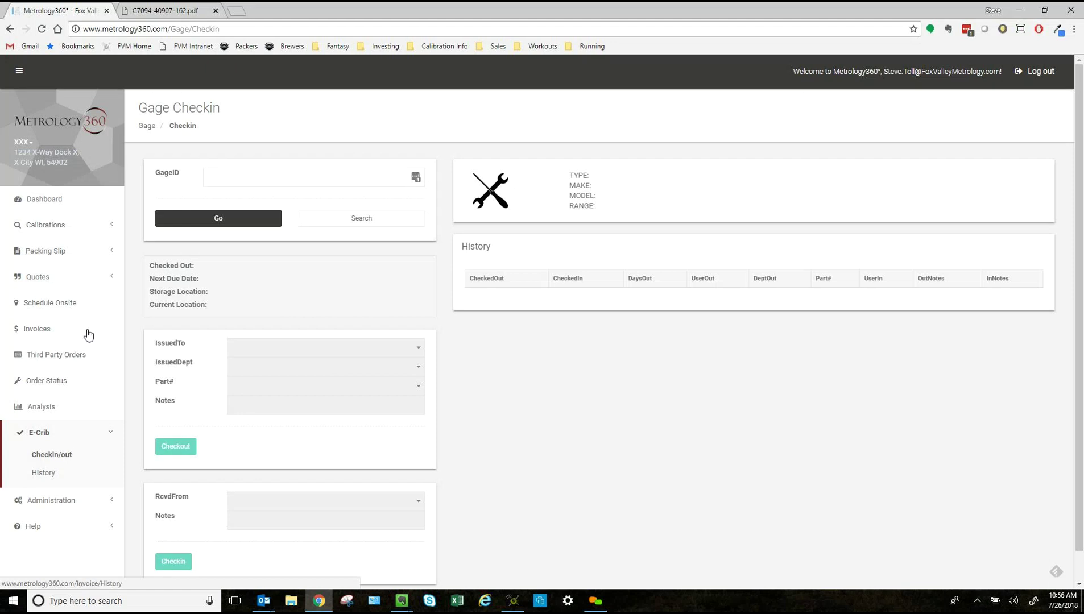
left_click(232, 180)
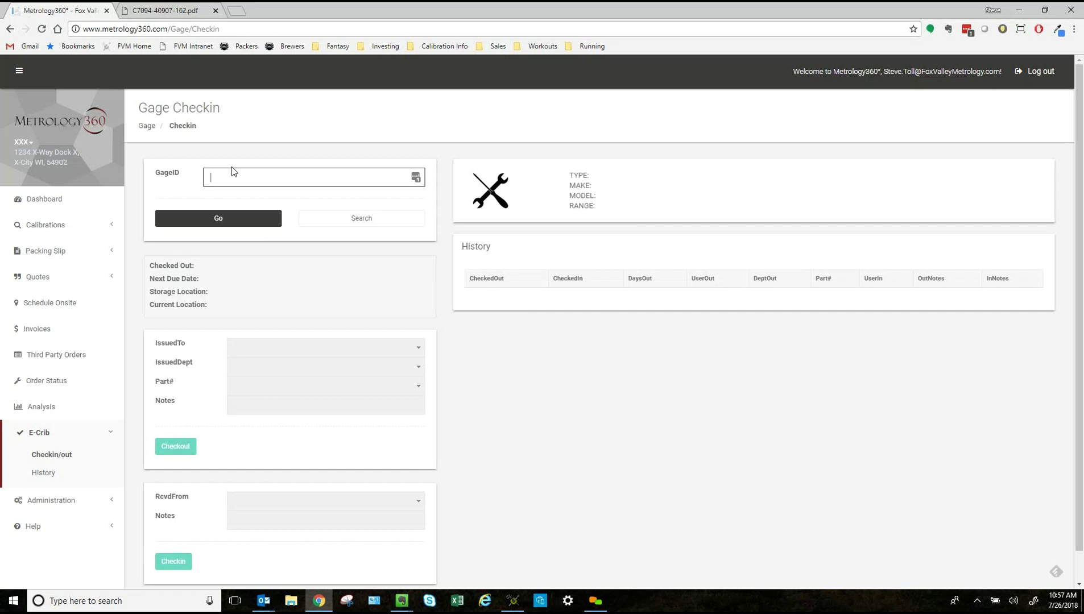
left_click(233, 174)
left_click(367, 222)
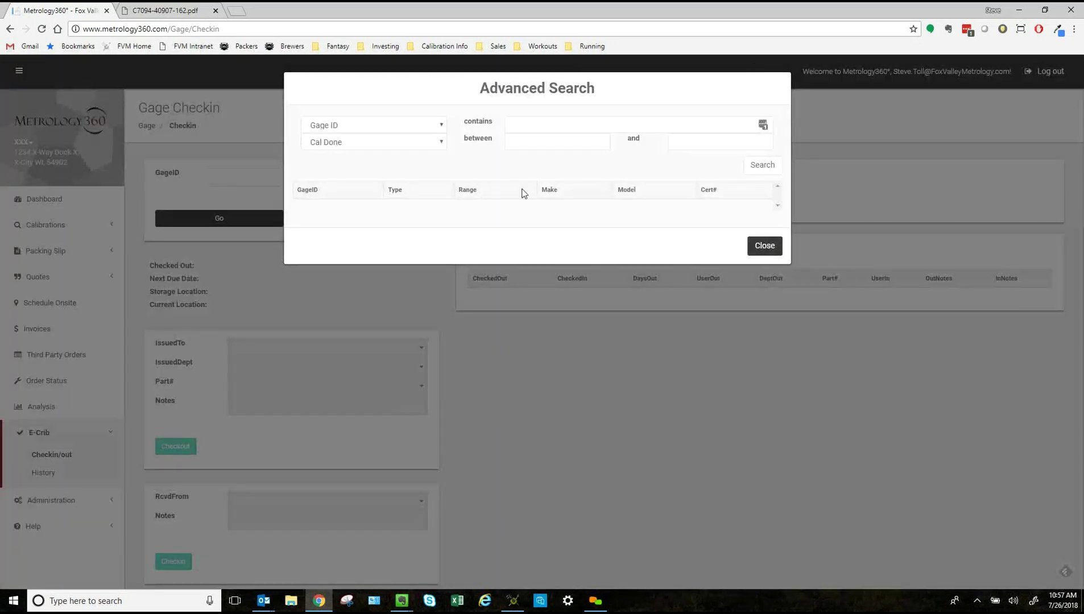
left_click(765, 245)
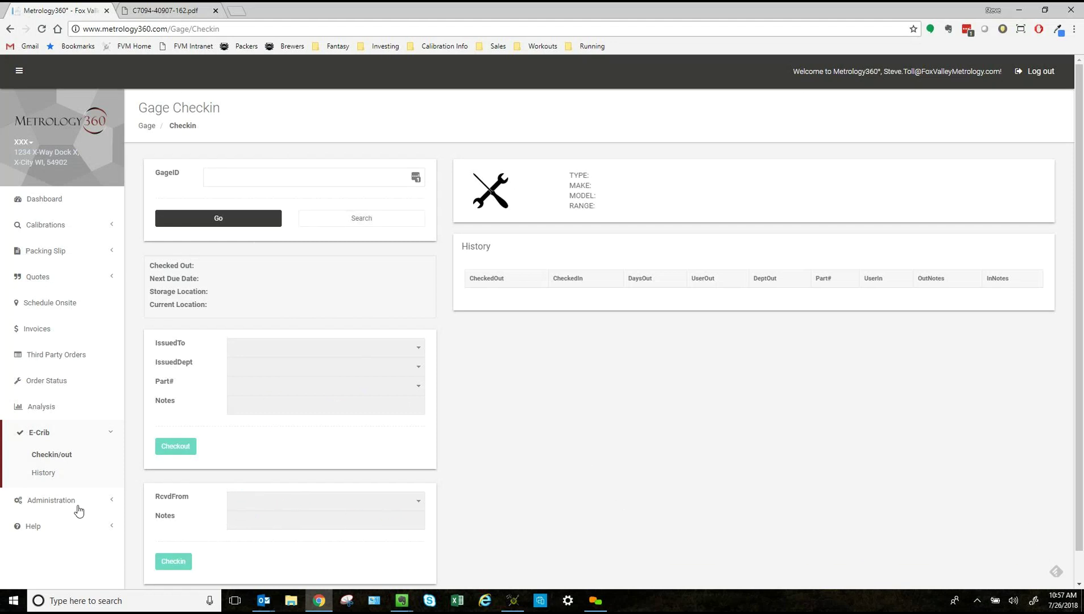
Open the E-Crib gage history page with its search criteria
left_click(49, 476)
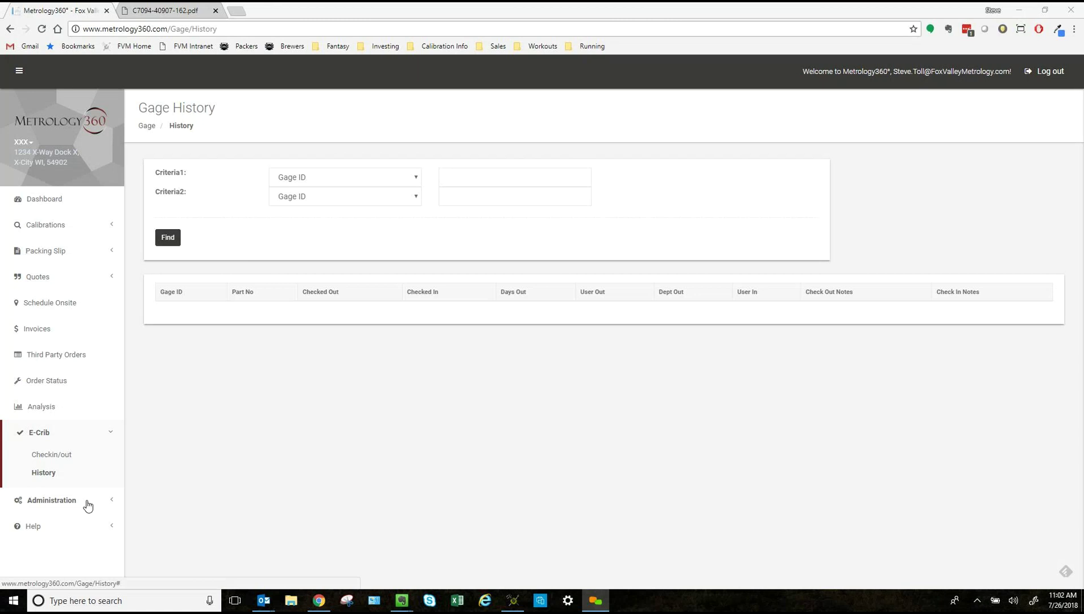
Open the Edit User page of the administration section and examine the own user information, permissions and notifications
left_click(108, 436)
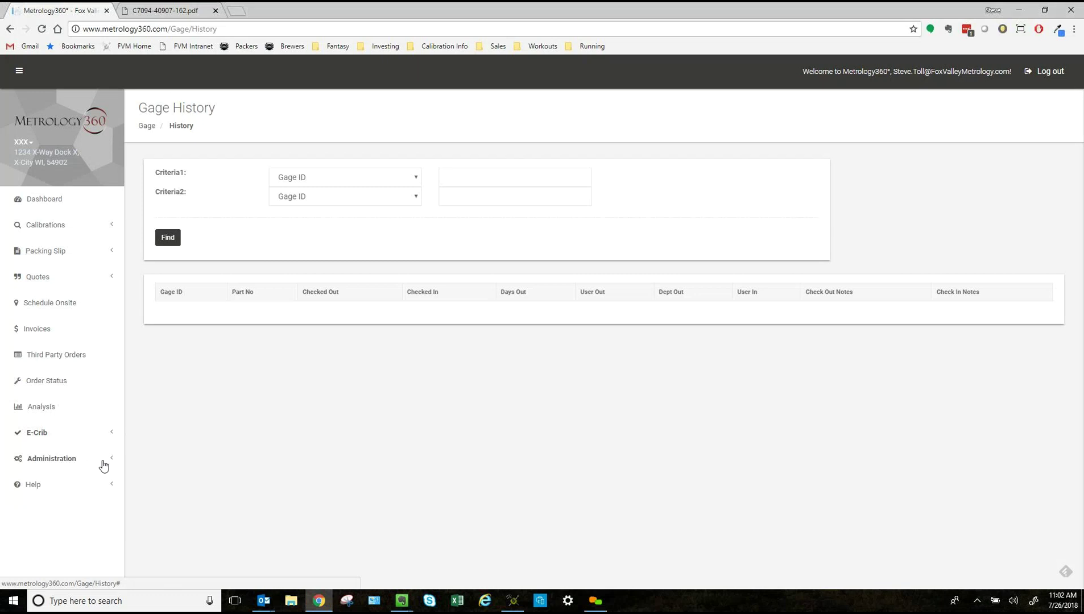
left_click(109, 463)
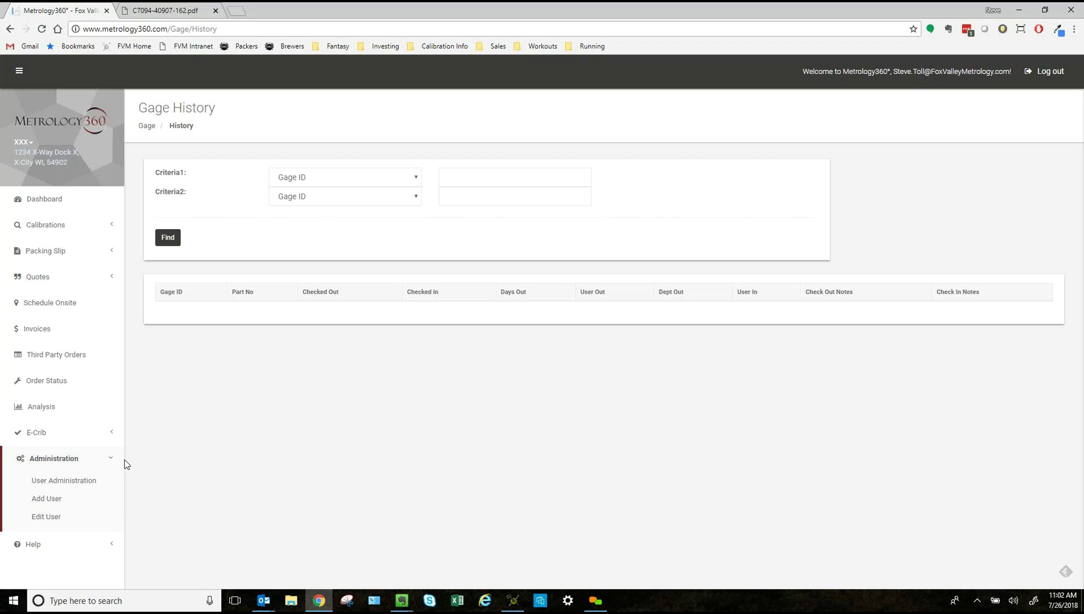
left_click(51, 520)
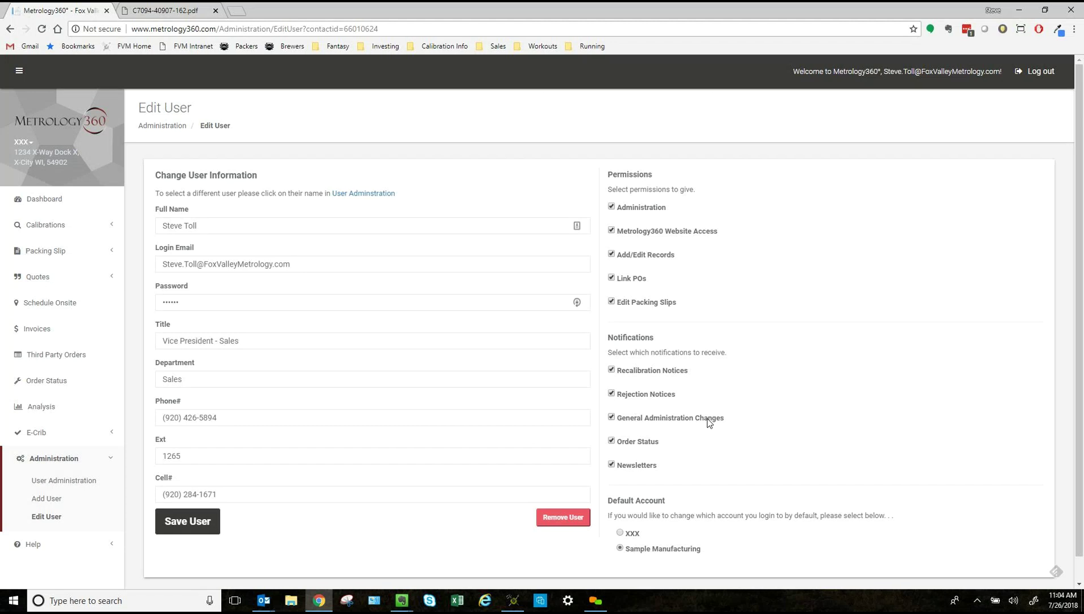
Clear the Order Status notification to view its Completed, Reviewed, Billed and Shipped options, and enable Order Status again
left_click(641, 442)
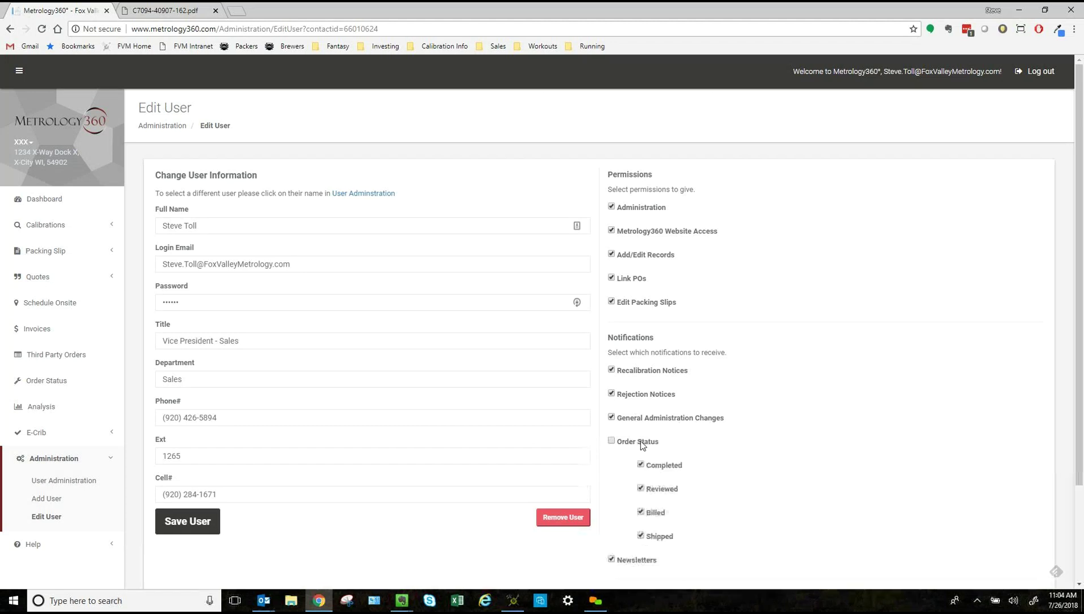
scroll(782, 430, "down", 2)
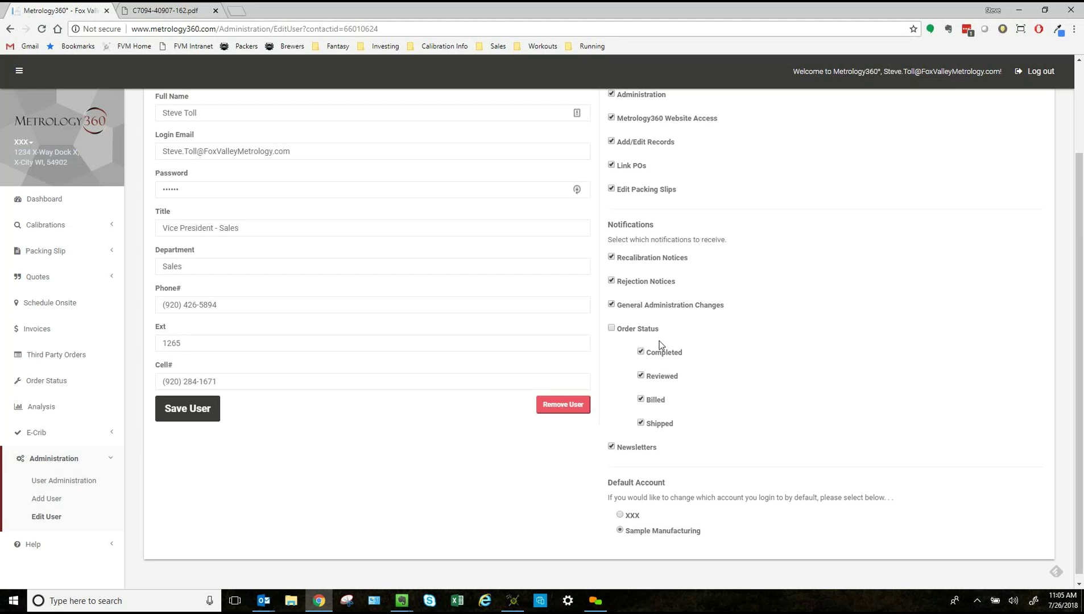
left_click(645, 331)
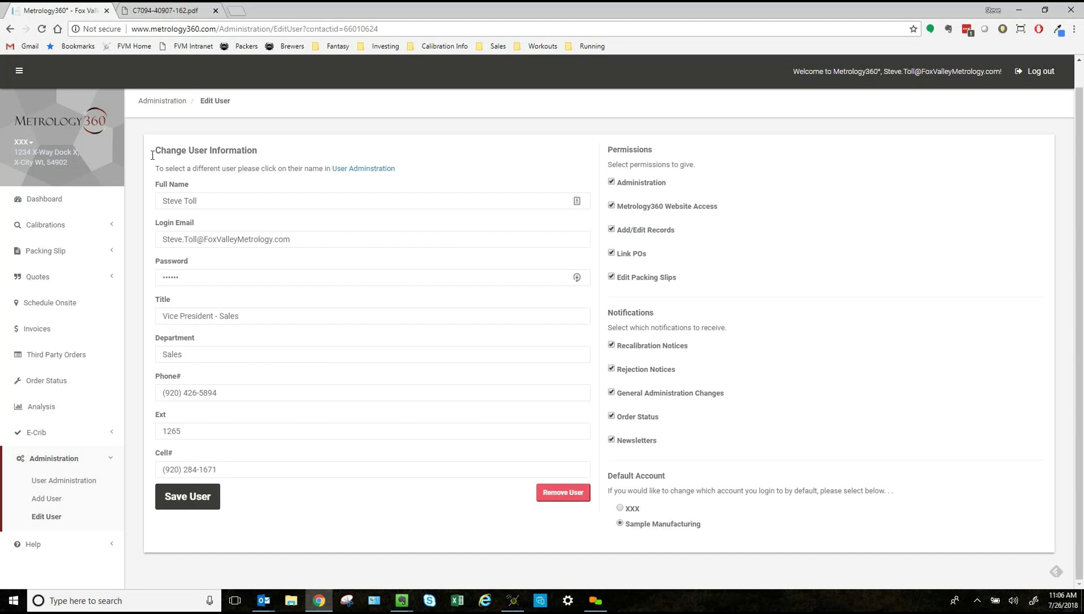
Open the profile switcher to view the available company profiles and close it without switching
left_click(32, 145)
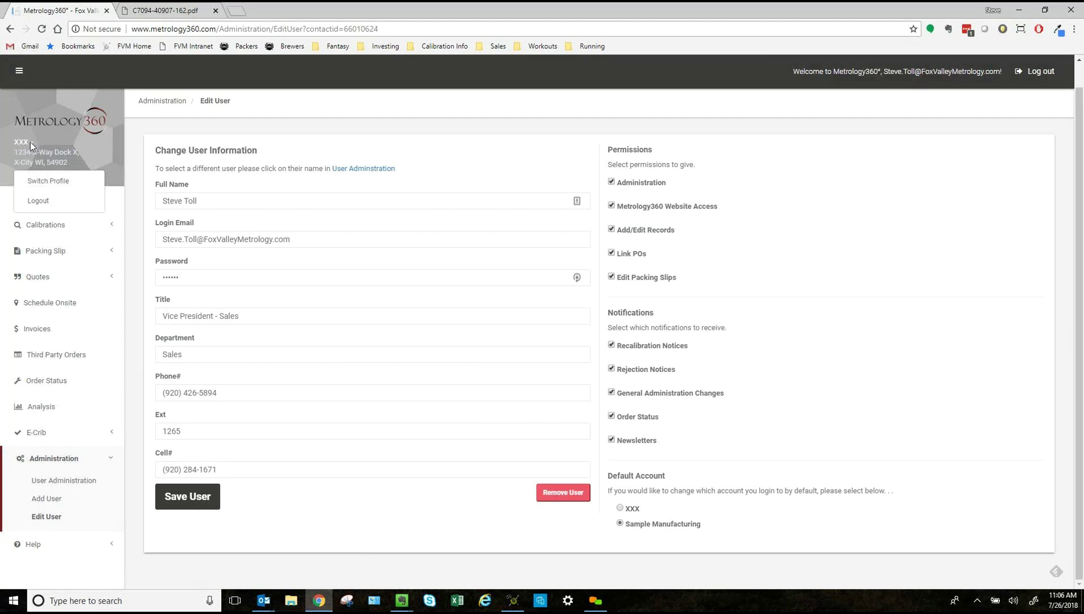
left_click(37, 180)
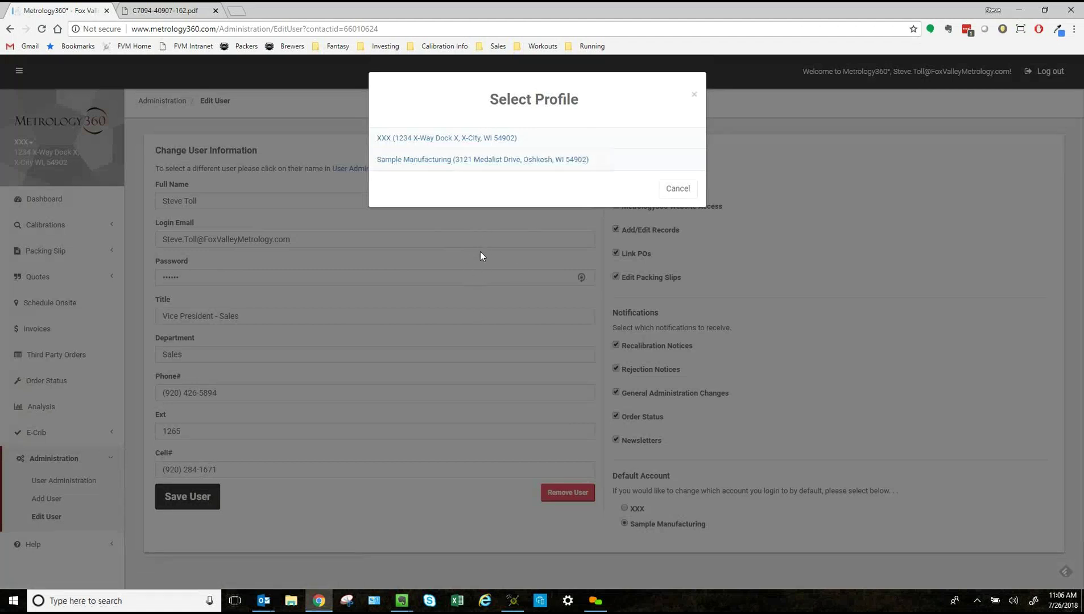
left_click(693, 94)
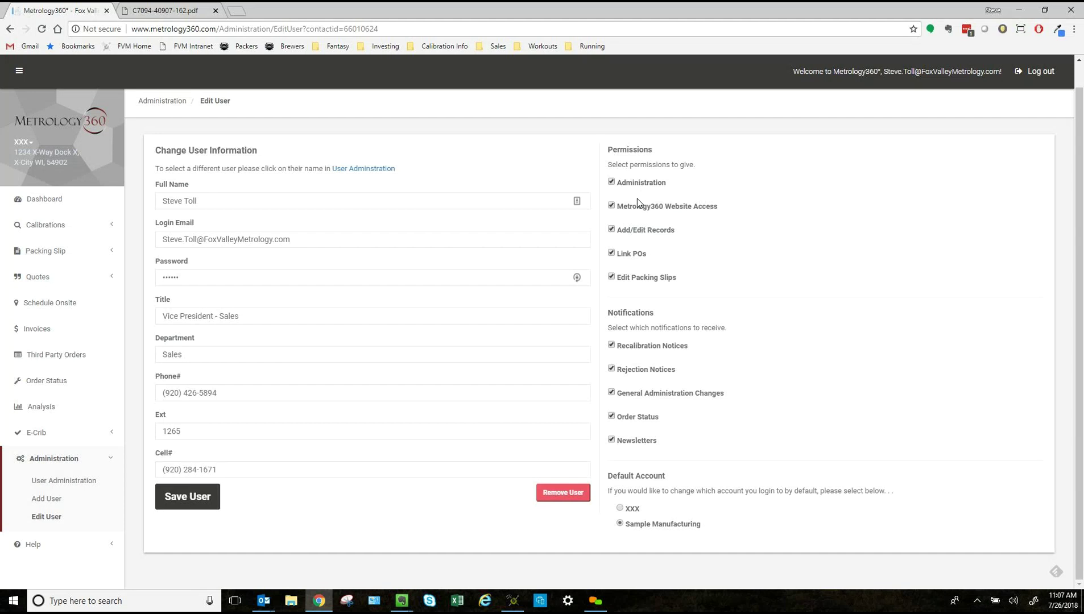
Examine the user's permissions, pointing out Metrology360 Website Access, Add/Edit Records and Edit Packing Slips
left_click(664, 211)
double_click(674, 212)
left_click(674, 212)
left_click(666, 208)
left_click(624, 231)
left_click_drag(622, 230, 626, 231)
left_click(631, 233)
double_click(637, 231)
triple_click(641, 279)
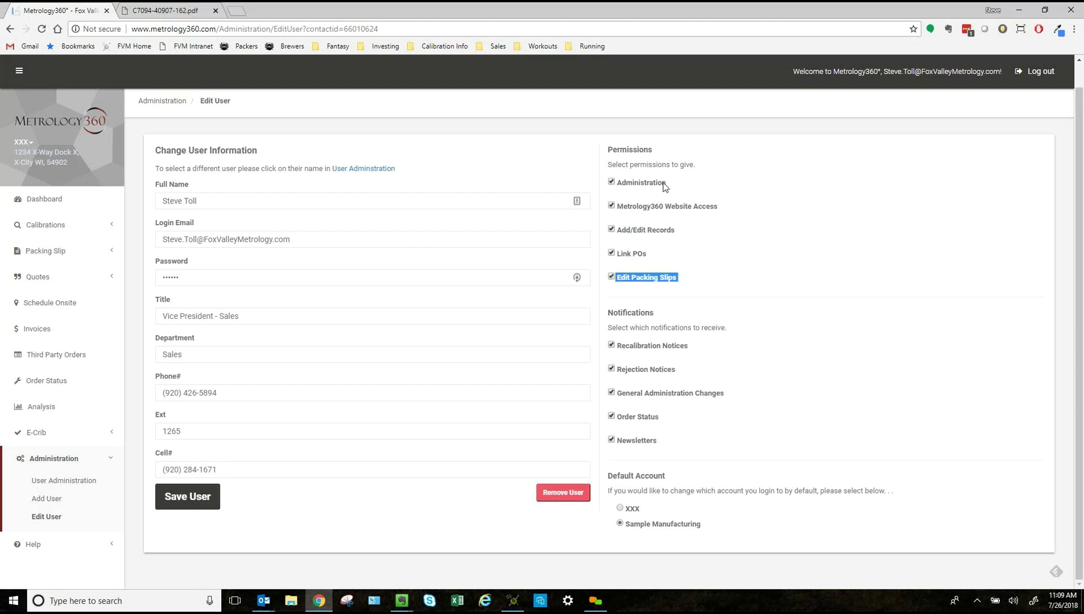
Open the Add User form briefly, switch to User Administration and look through the whole list of users
left_click(56, 504)
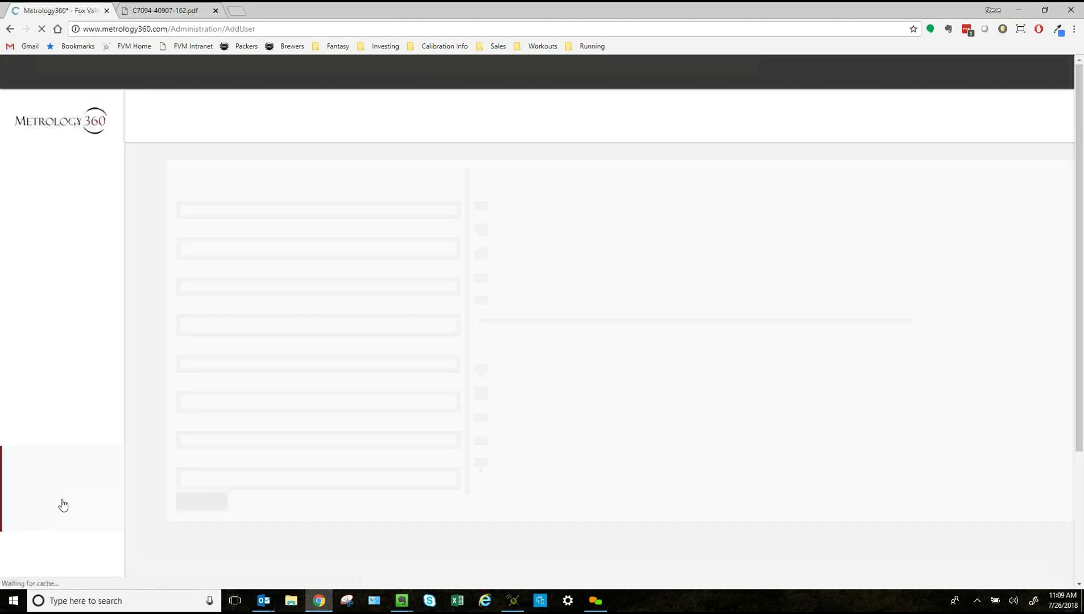
left_click(66, 485)
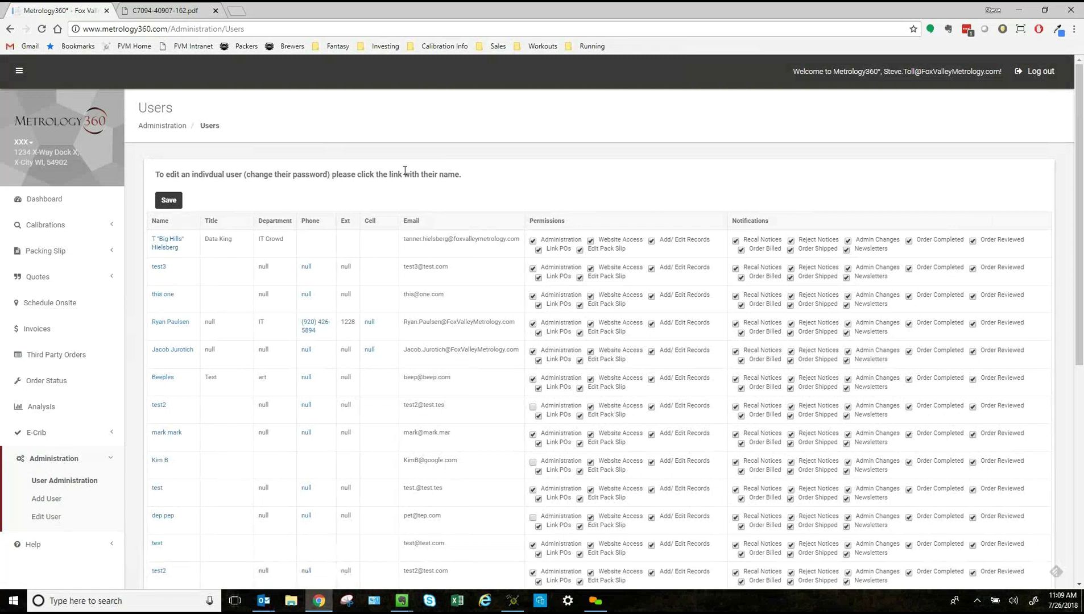
scroll(397, 165, "down", 5)
scroll(250, 307, "up", 5)
scroll(341, 318, "down", 7)
scroll(629, 253, "up", 7)
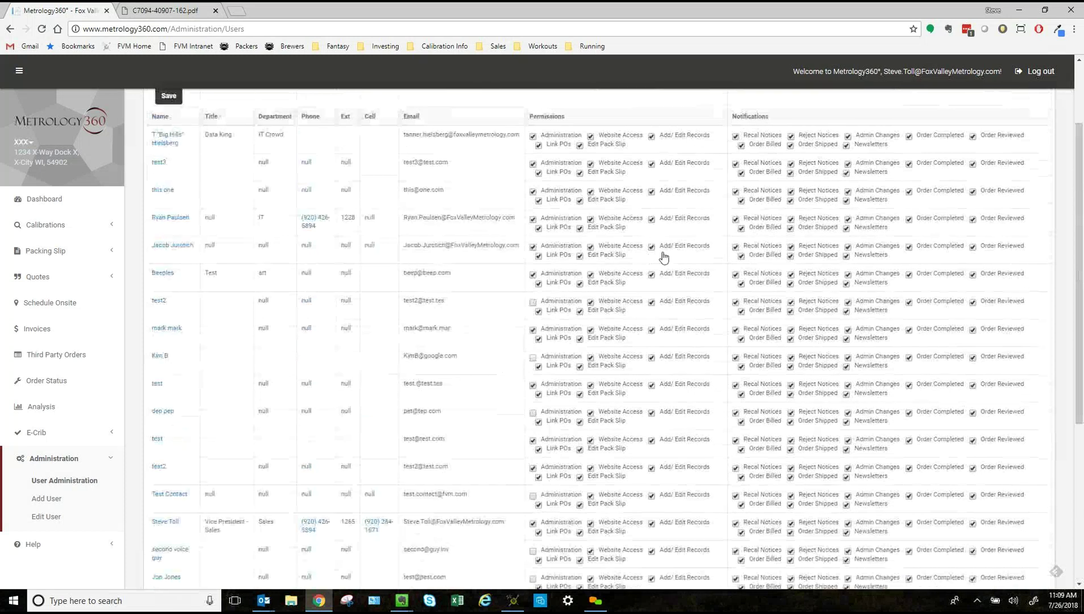
Clear sample Website Access, Link POs, Add/Edit Records and Recal Notices options for several users in the list
left_click(591, 297)
left_click(591, 324)
left_click(591, 379)
left_click(539, 388)
left_click(736, 297)
left_click(651, 434)
left_click(591, 490)
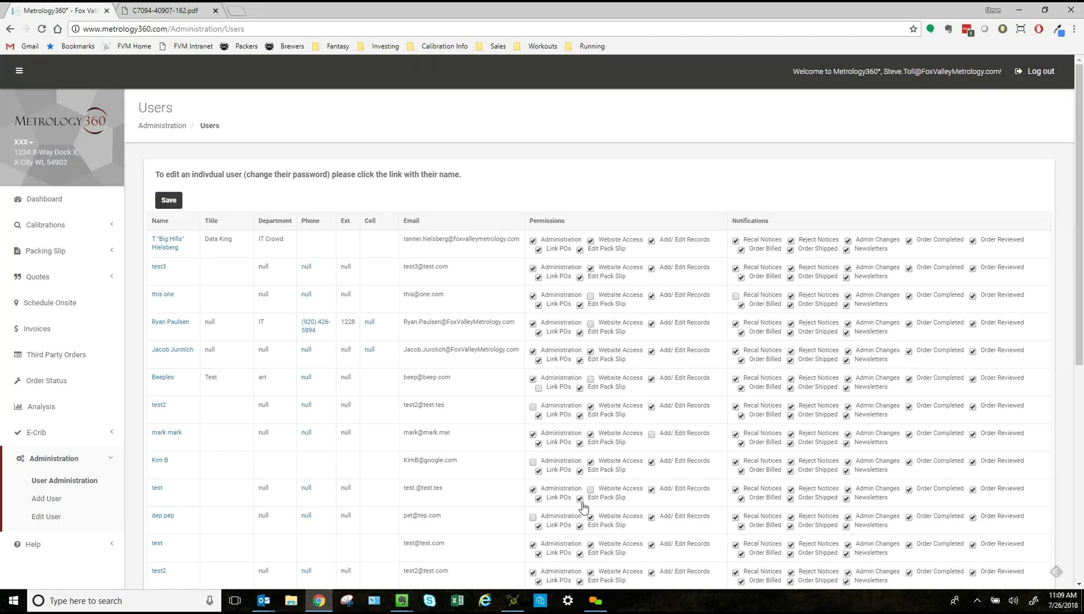
left_click(565, 555)
Look through the user list and open the IT department user with extension 1228 for editing
scroll(751, 290, "down", 6)
scroll(749, 290, "up", 6)
scroll(176, 262, "down", 3)
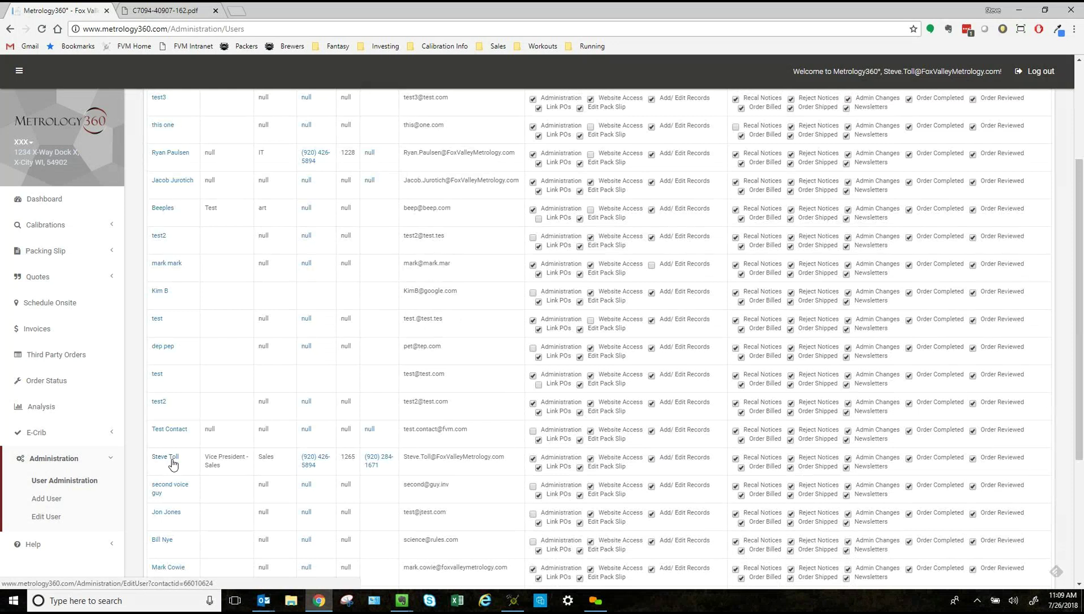
scroll(212, 339, "up", 3)
left_click(174, 322)
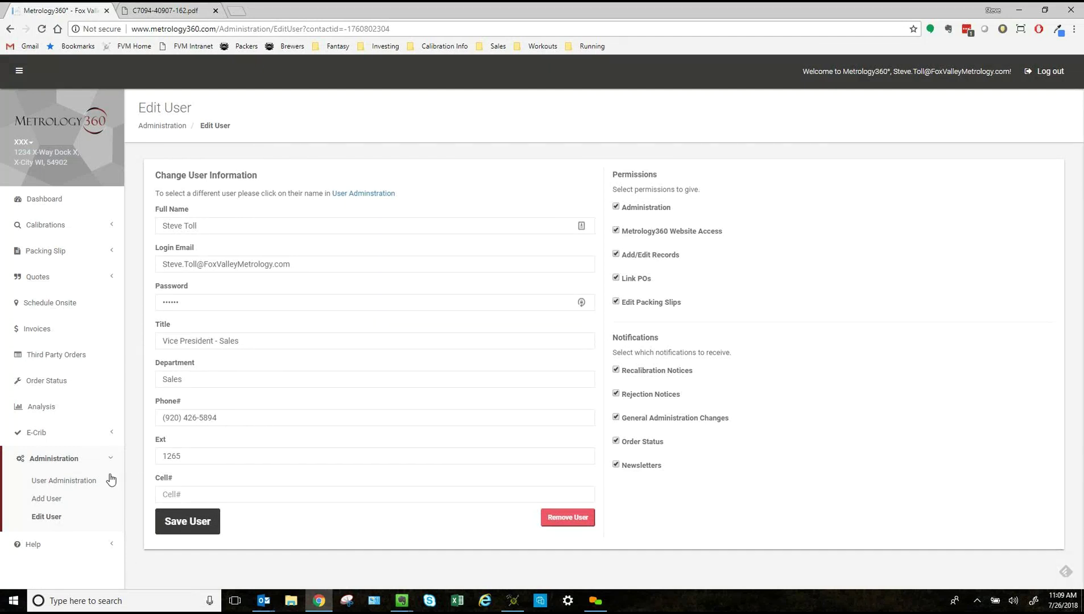
View the Add User form, return to User Administration and open the user named test near the list's end
left_click(58, 503)
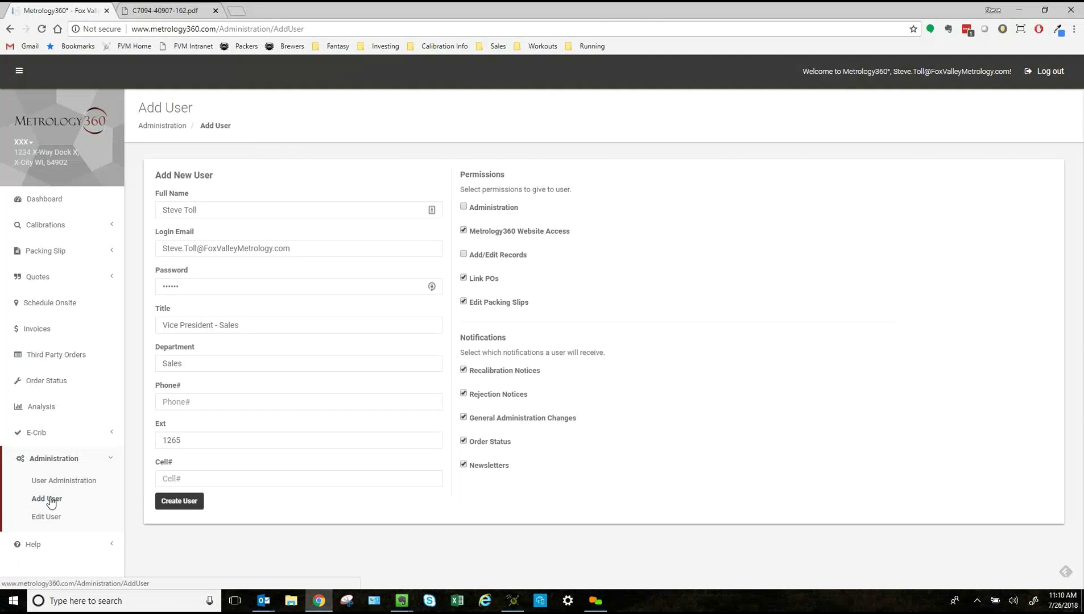
left_click(75, 483)
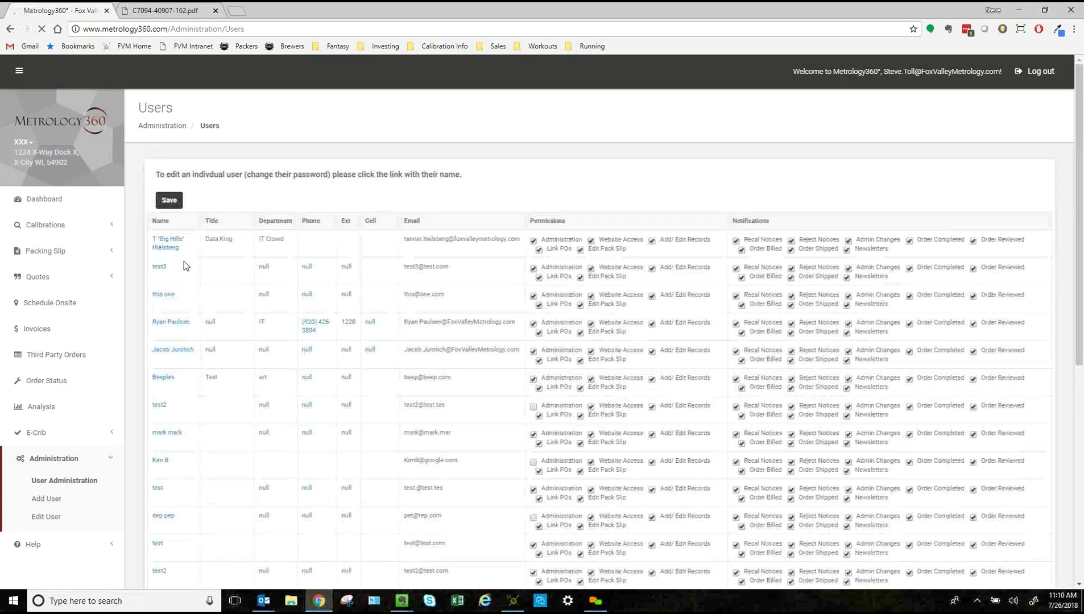
scroll(171, 433, "down", 7)
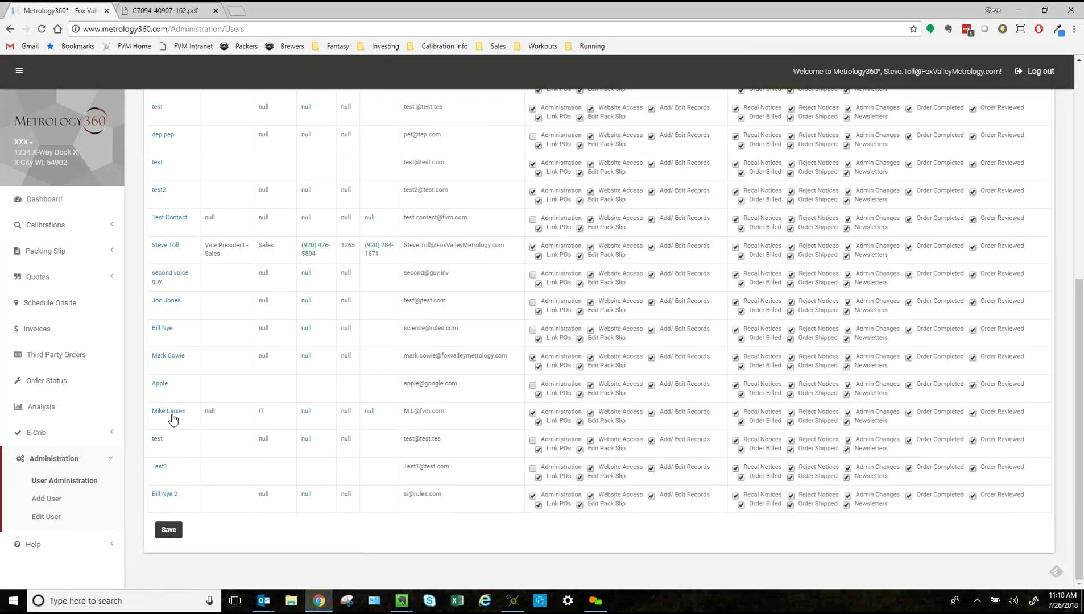
left_click(157, 441)
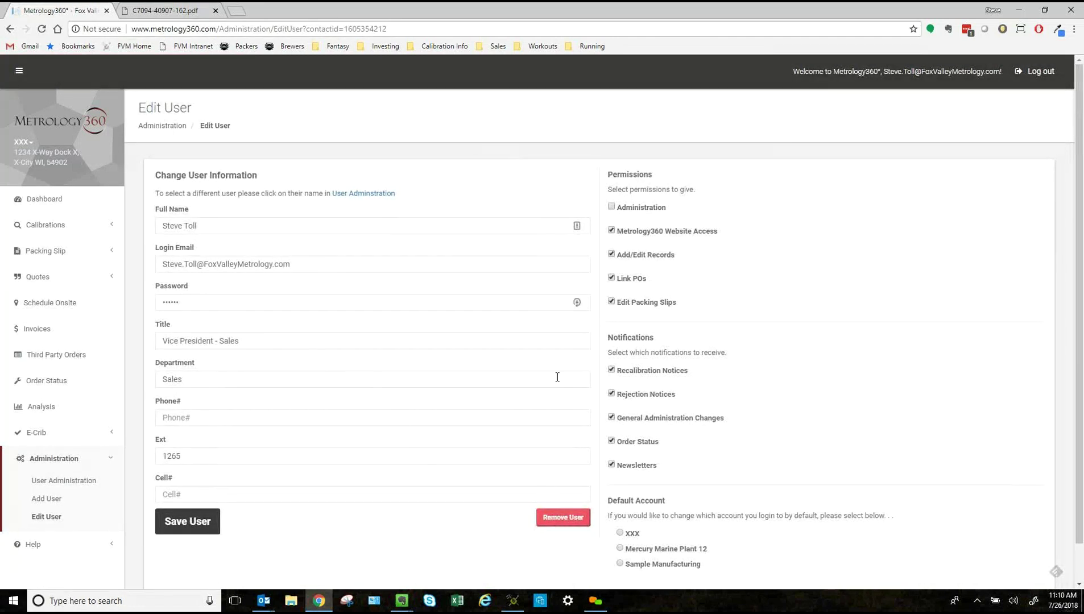
Open the help tutorials and look through the Mastering Metrology360 topics
left_click(110, 462)
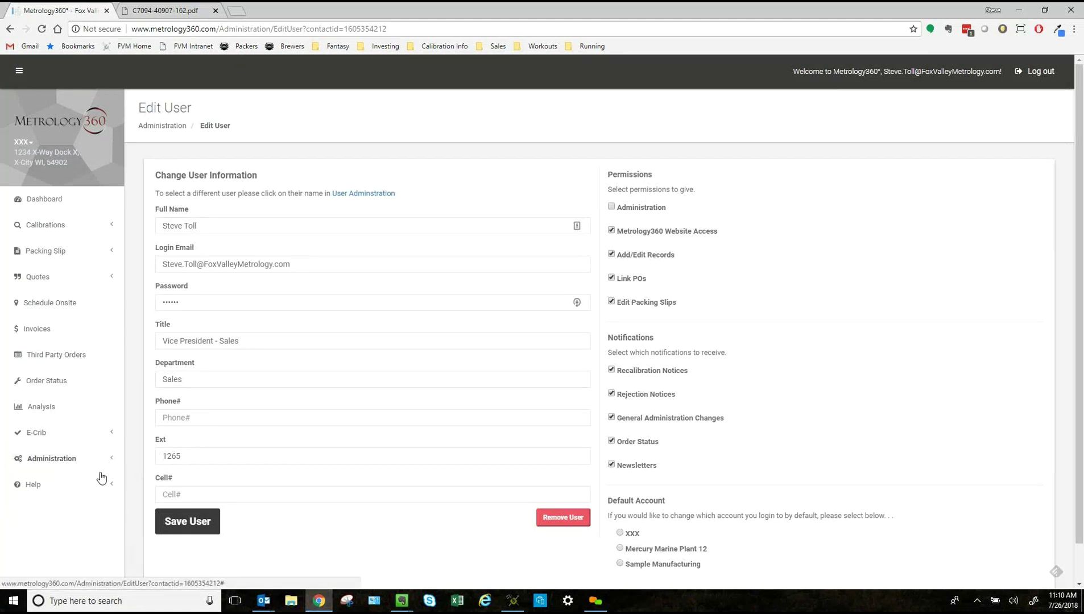
left_click(113, 488)
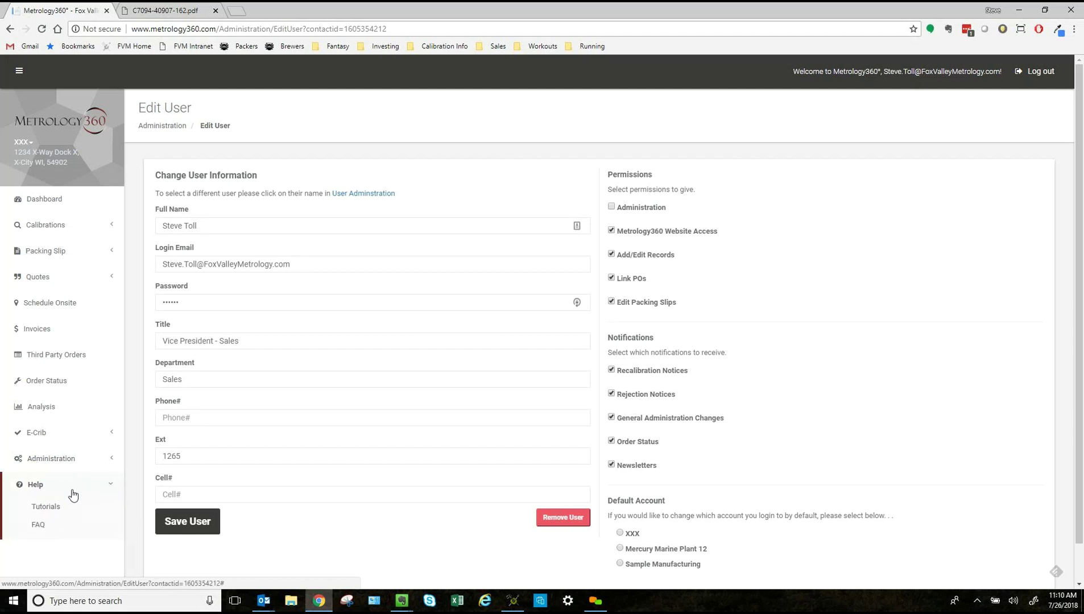
left_click(46, 508)
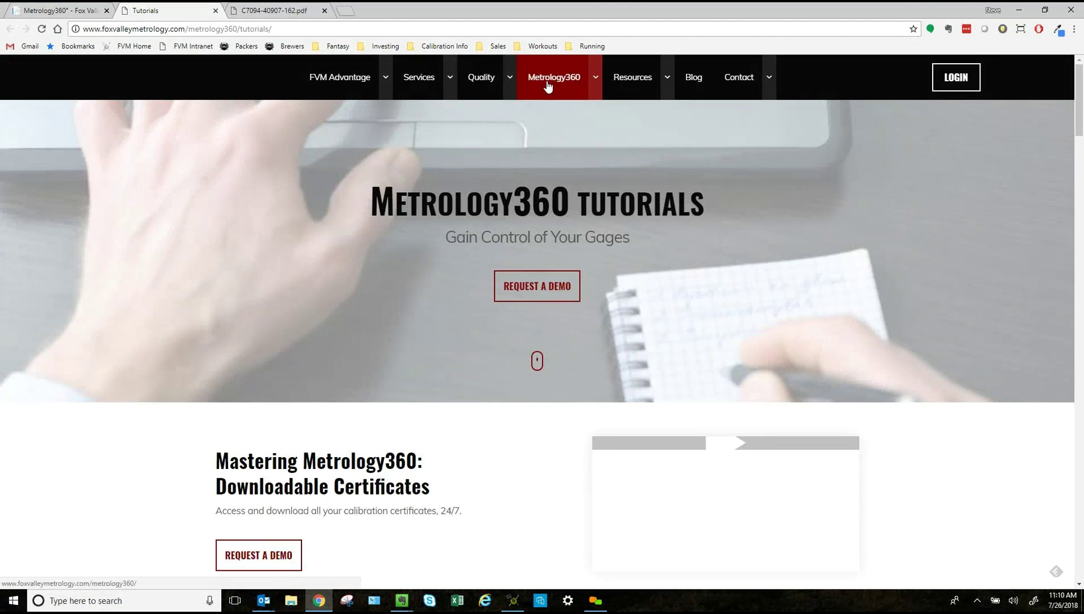
scroll(519, 228, "down", 15)
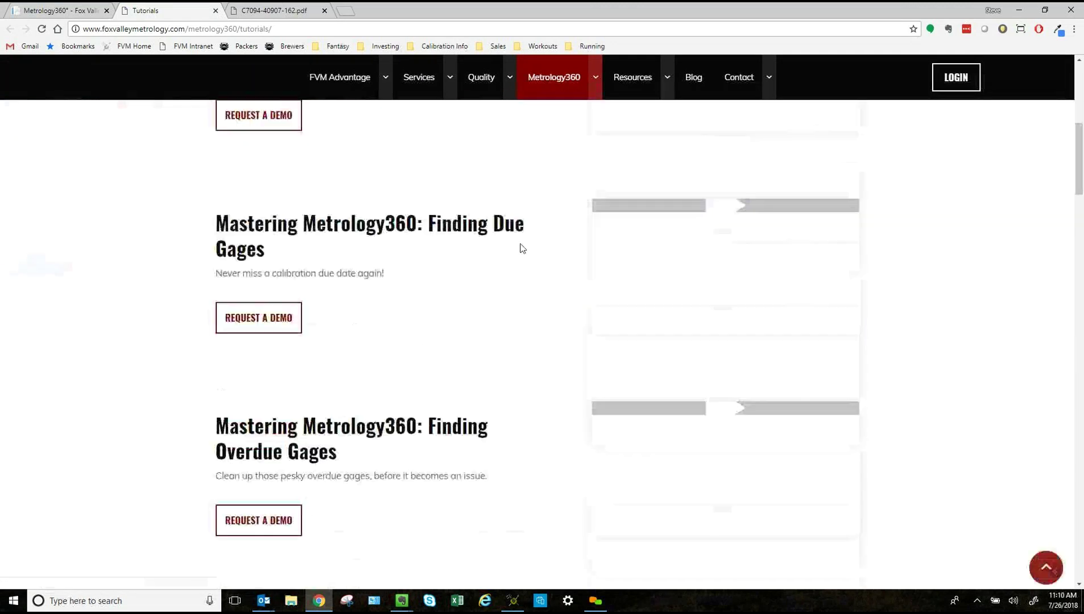
scroll(582, 230, "down", 20)
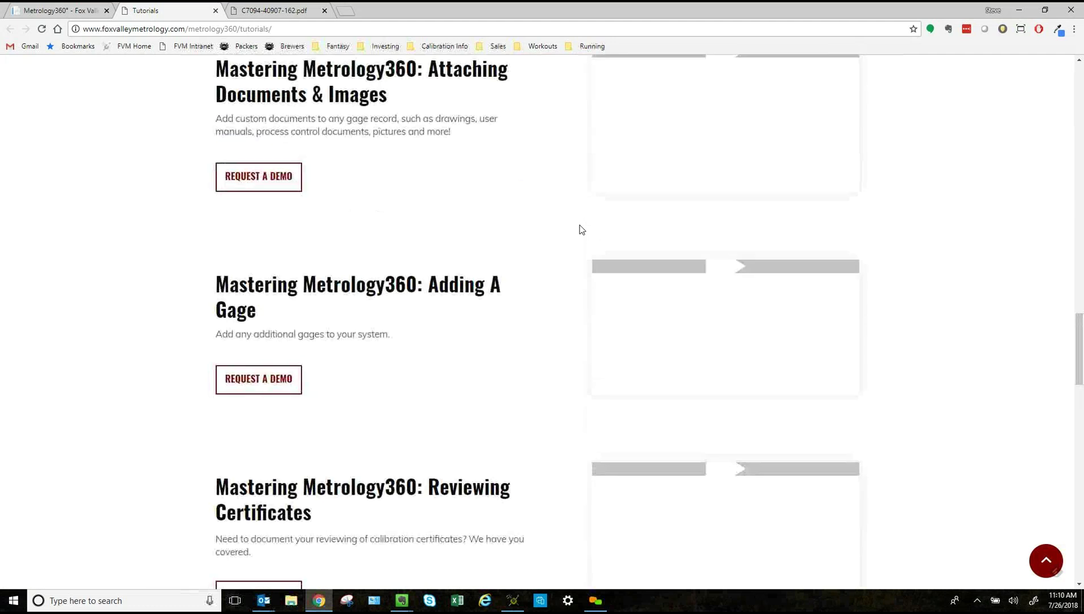
scroll(581, 234, "up", 20)
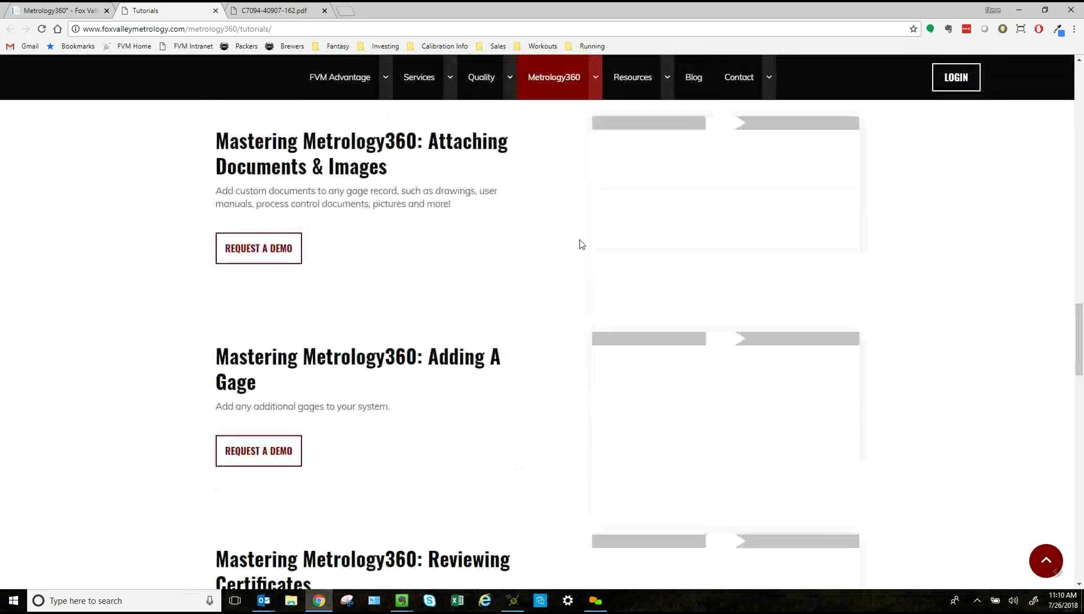
scroll(579, 247, "up", 10)
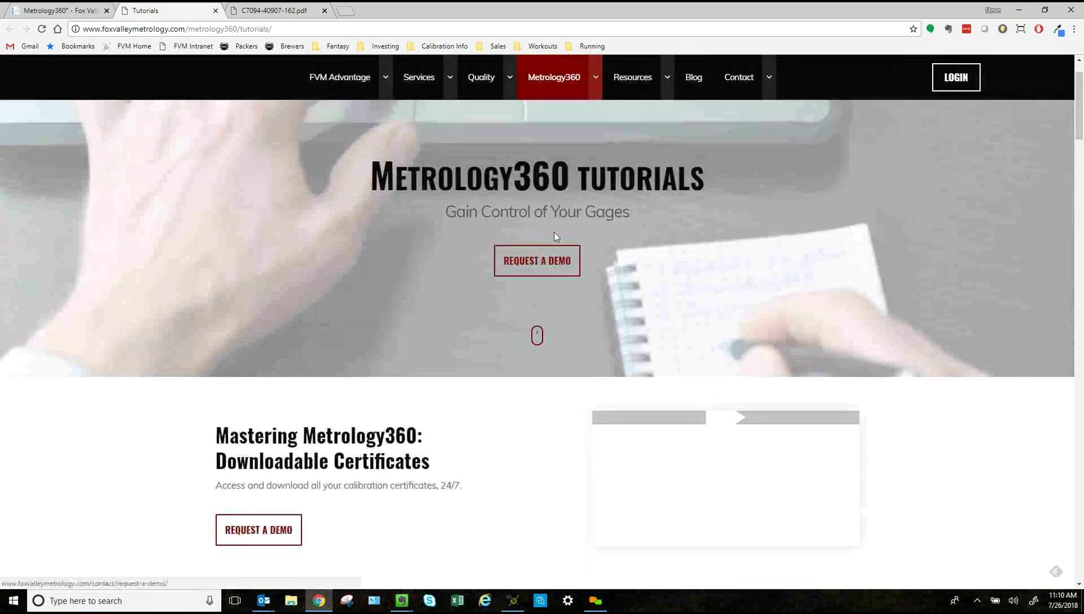
Return to the Metrology360 site, open the help FAQ and look through its question categories
left_click(81, 8)
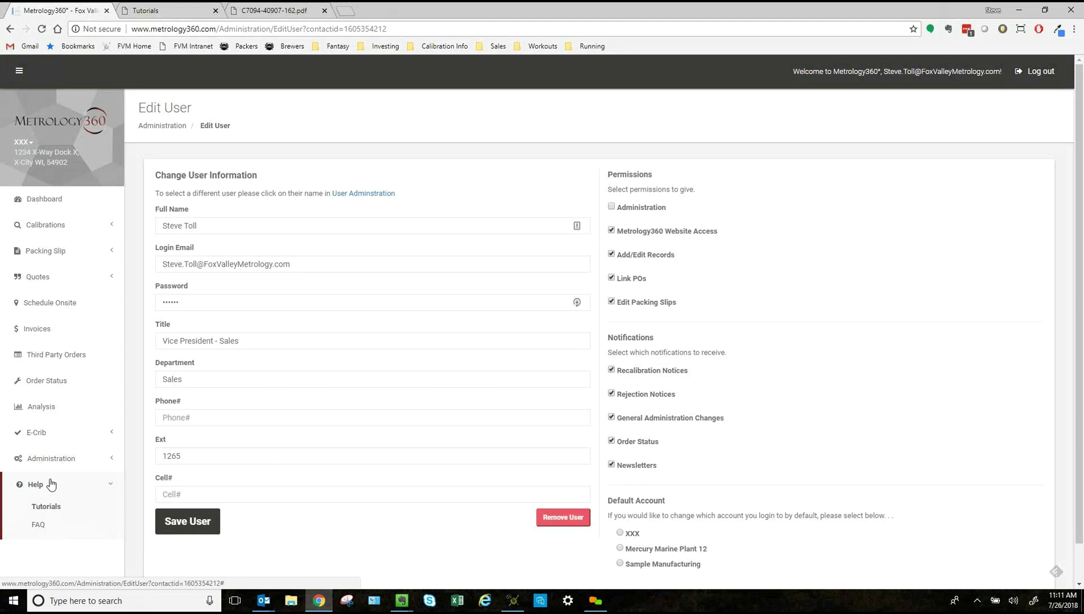
left_click(39, 525)
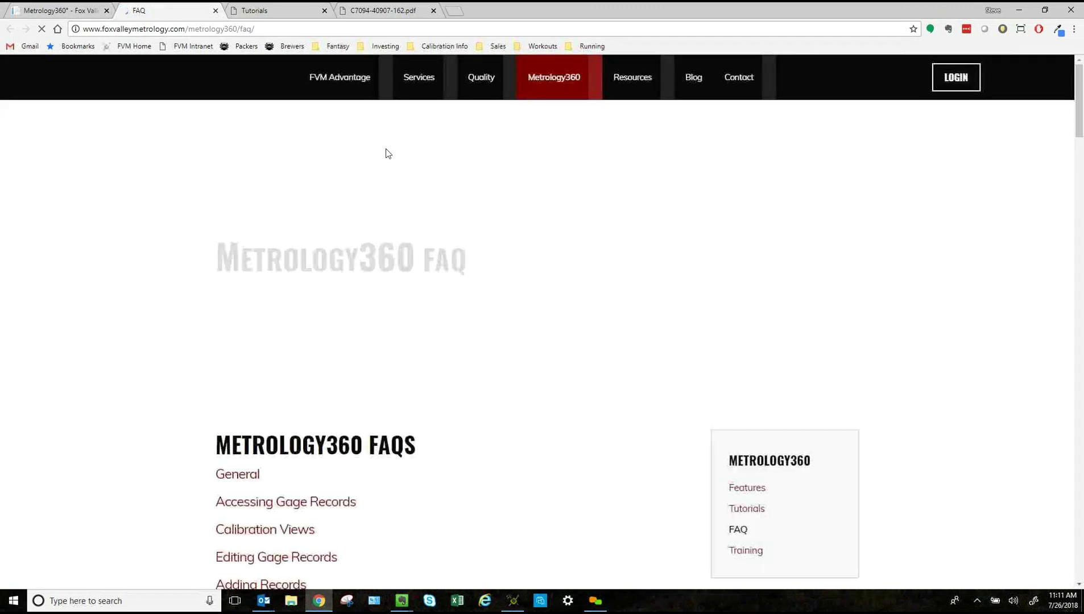
scroll(542, 261, "down", 10)
scroll(497, 247, "down", 20)
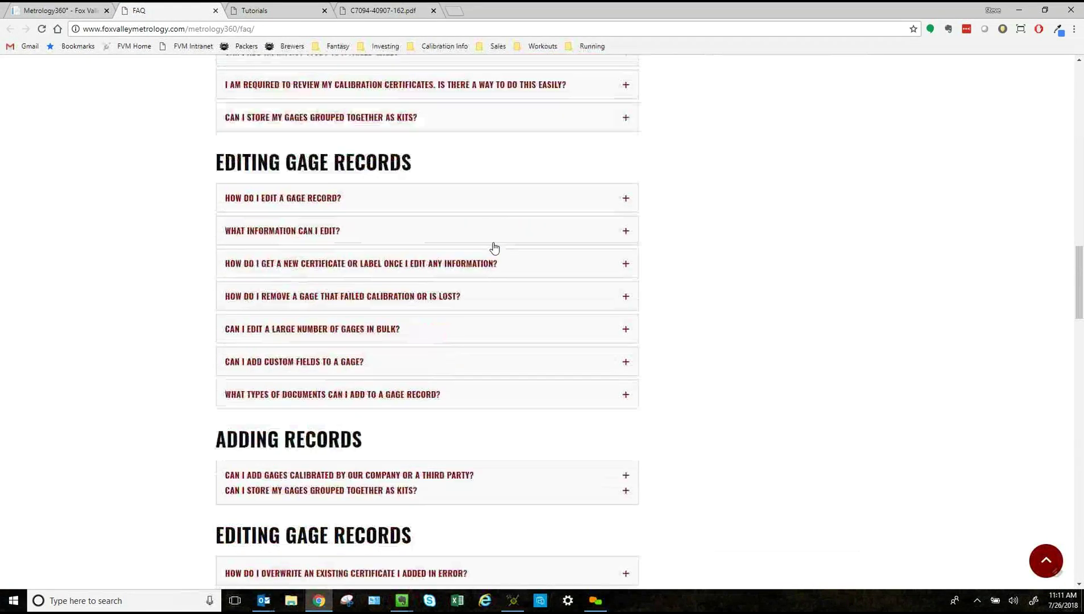
scroll(495, 249, "down", 12)
scroll(492, 253, "up", 12)
scroll(493, 253, "up", 11)
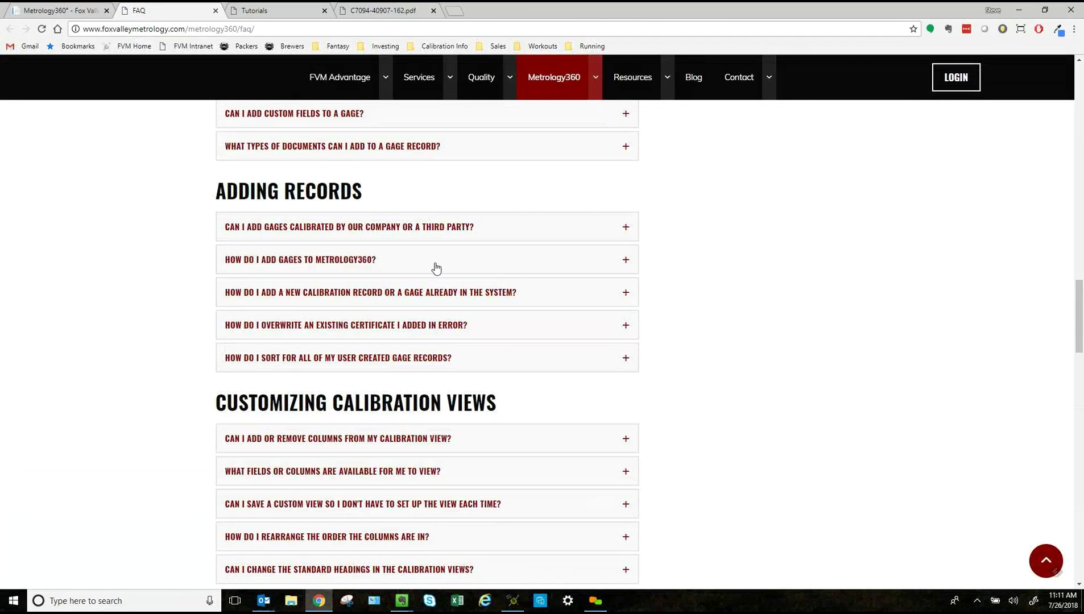
Expand the FAQ "How do I add gages to Metrology360?", highlight its answer, collapse it and return to the Edit User page
left_click(626, 260)
left_click_drag(227, 294, 526, 405)
left_click_drag(528, 404, 387, 322)
left_click(758, 357)
left_click(626, 260)
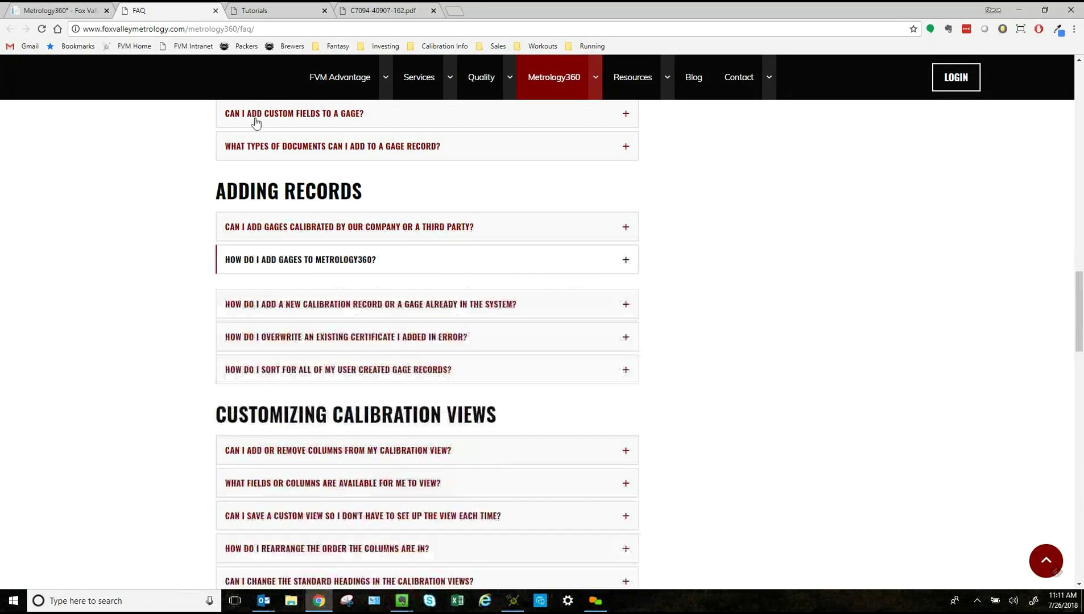
left_click(61, 11)
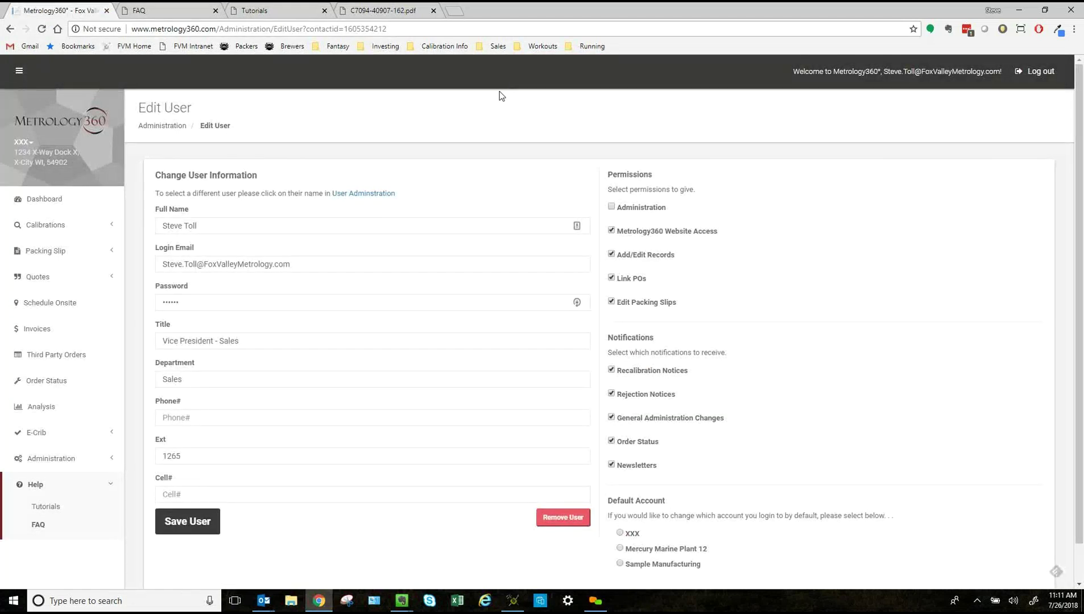